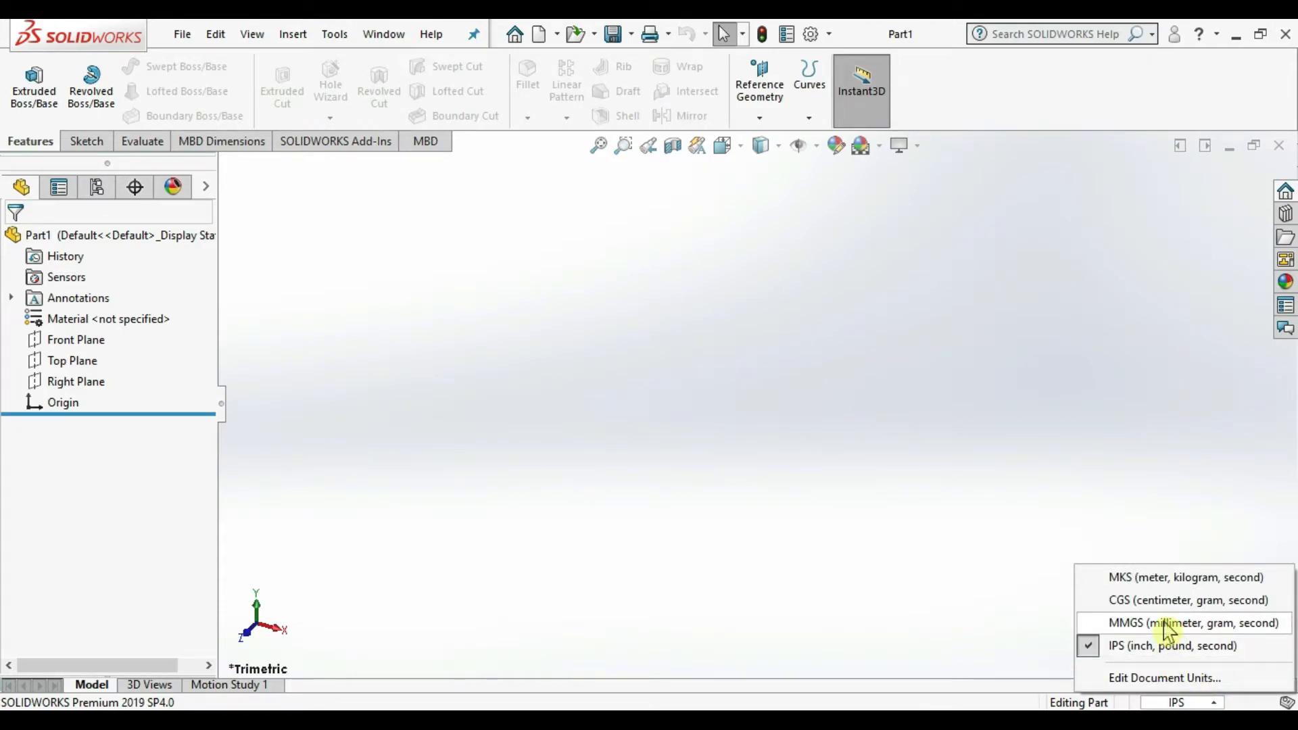
Set the document units to MMGS and sketch a circle of about 26 mm radius centred on the origin on the Right Plane.
left_click(1167, 626)
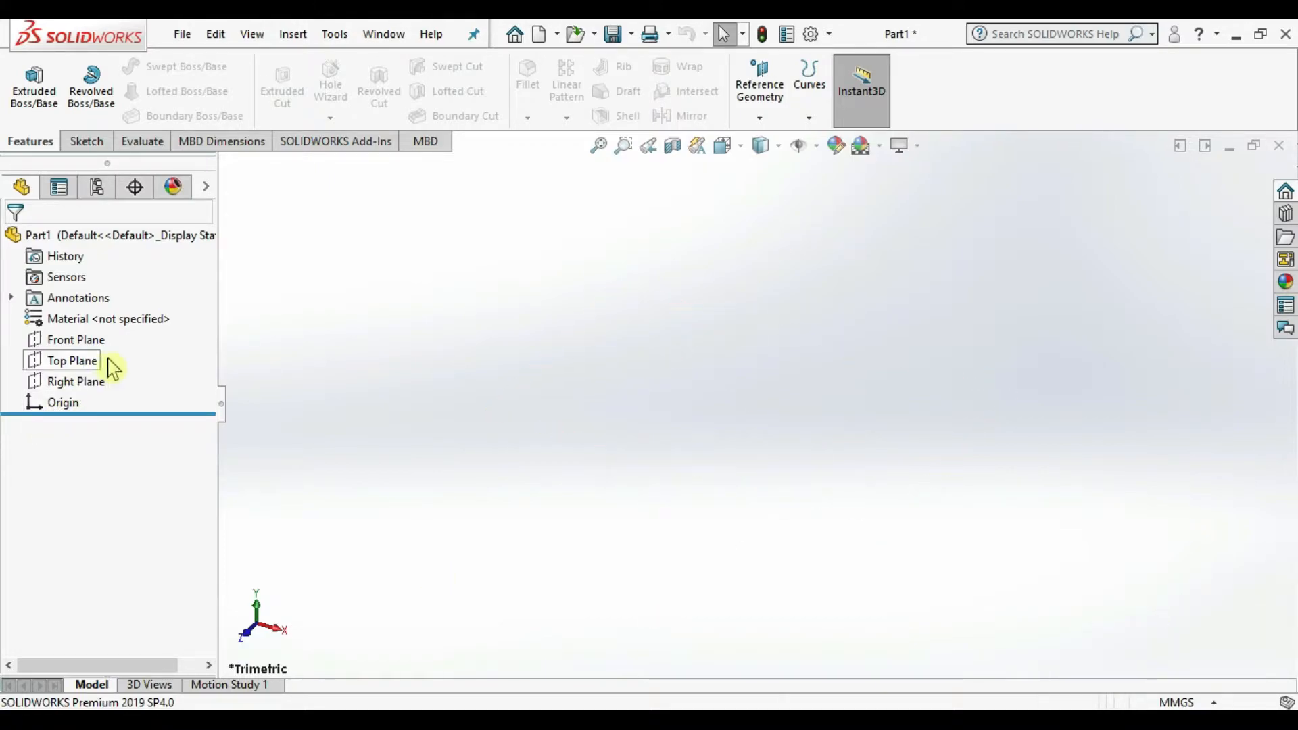
left_click(95, 383)
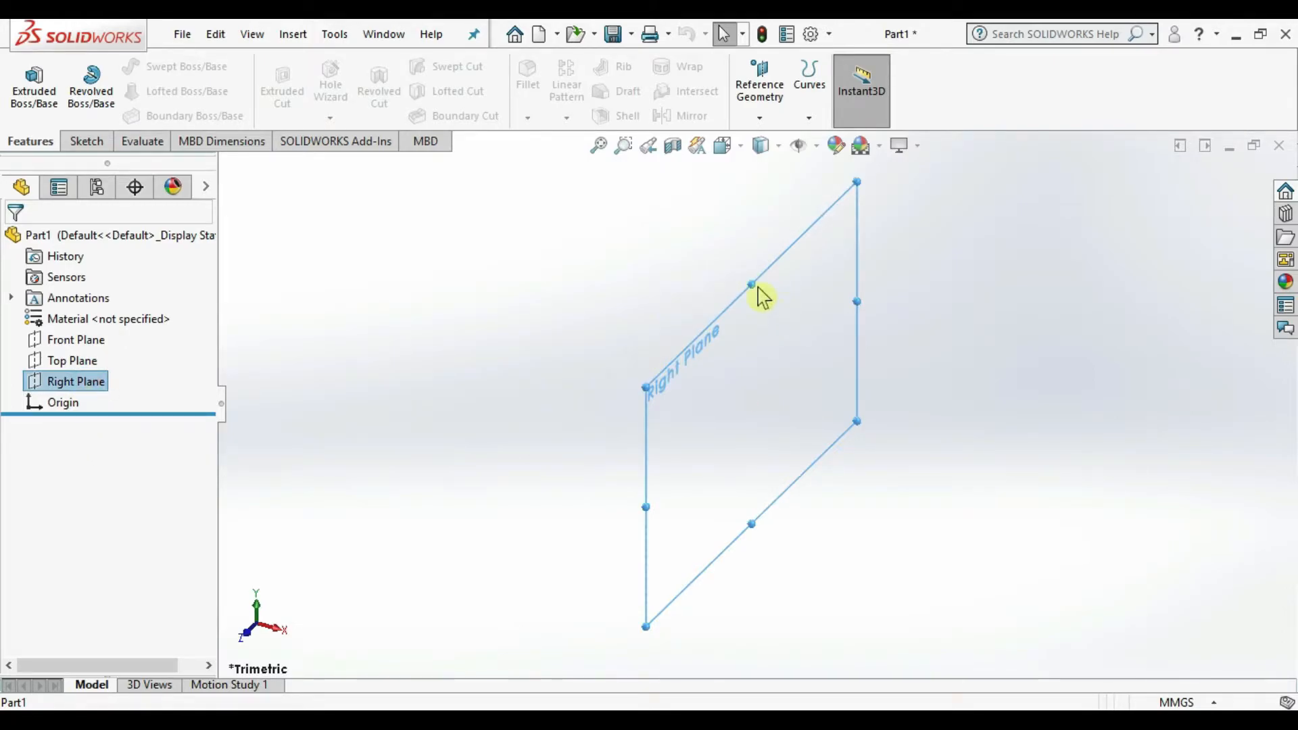
left_click(738, 147)
left_click(832, 261)
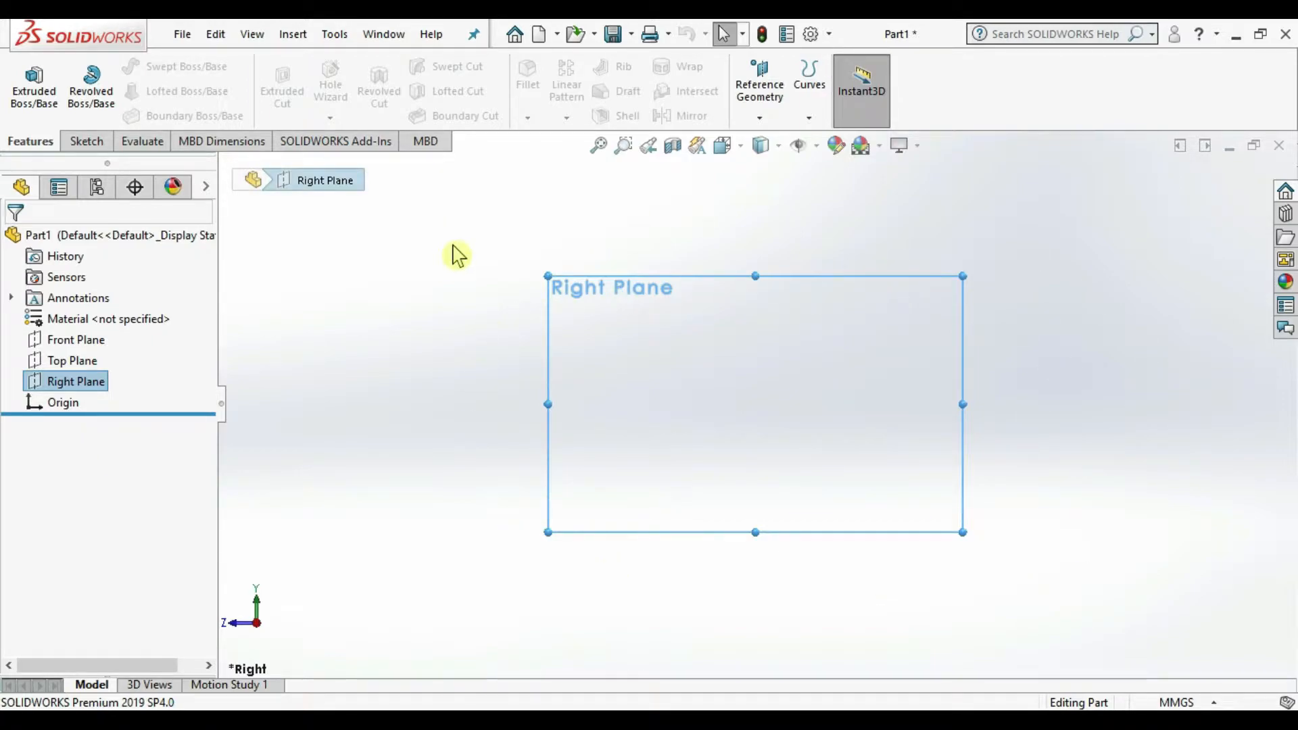
left_click(93, 144)
left_click(162, 66)
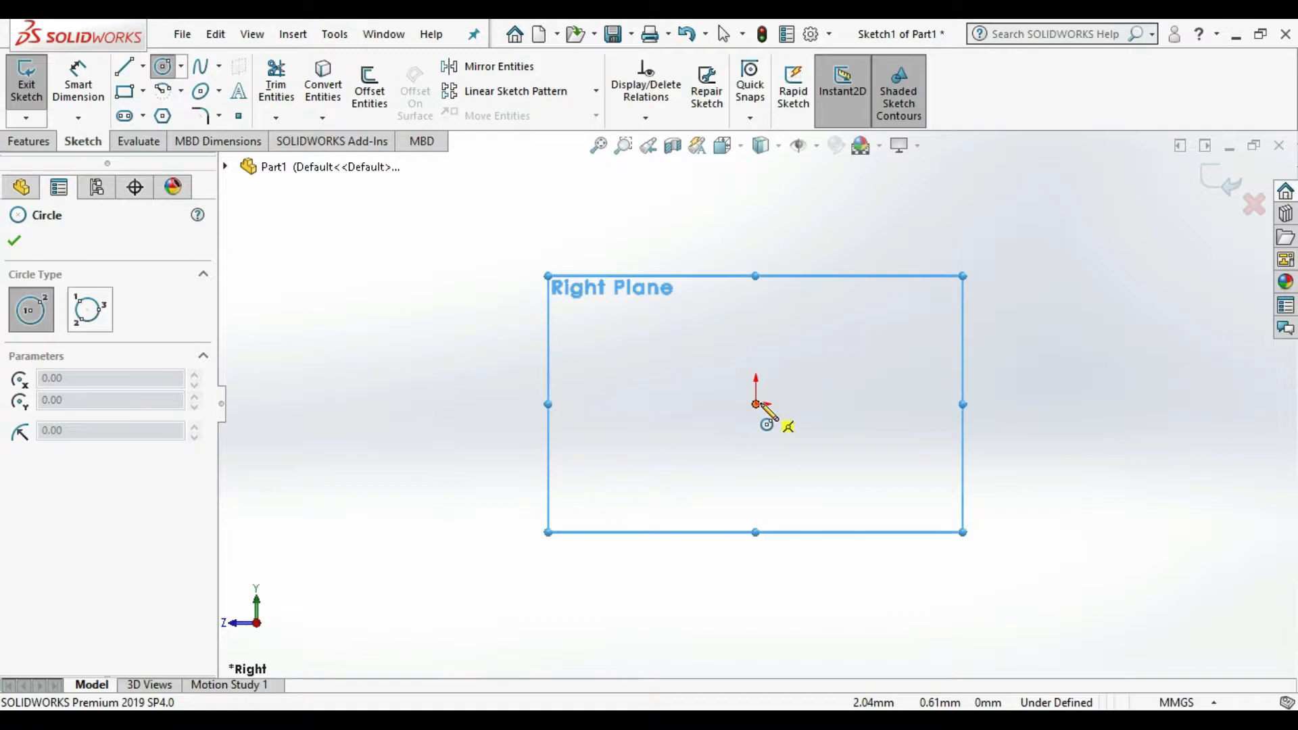
left_click(756, 403)
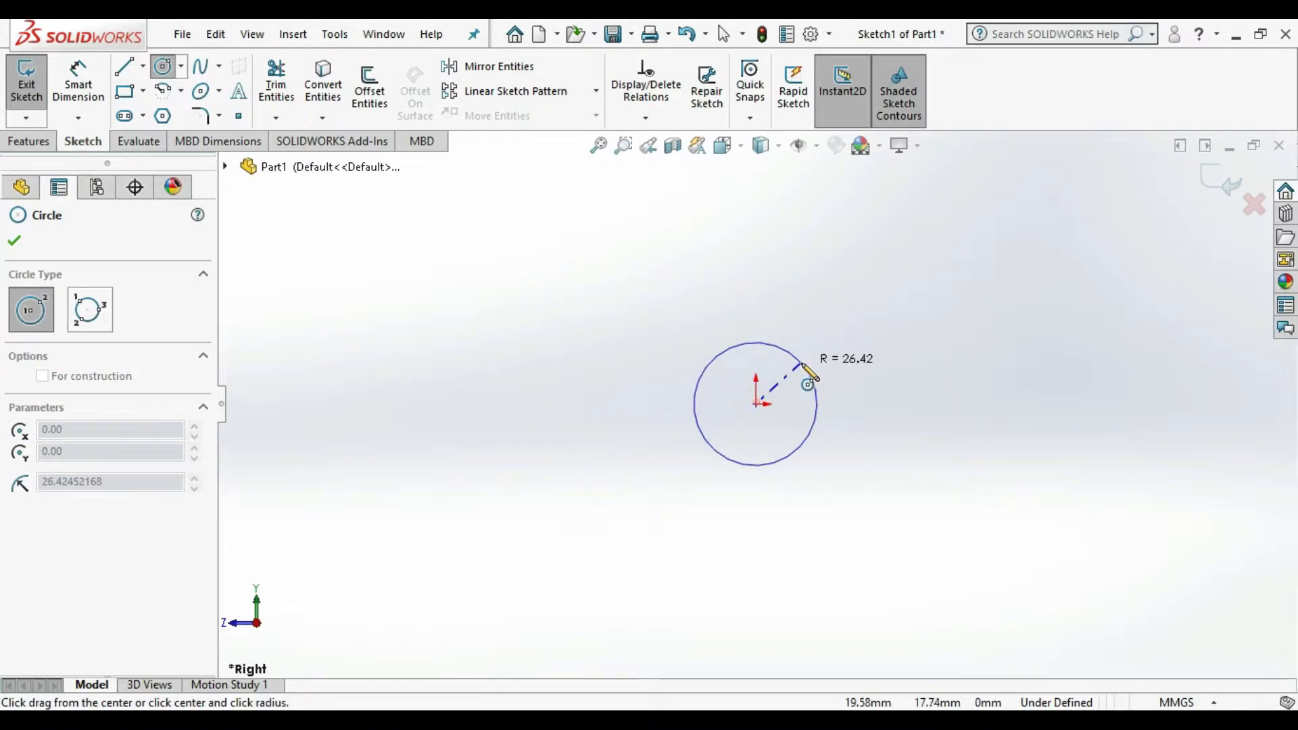
left_click(801, 364)
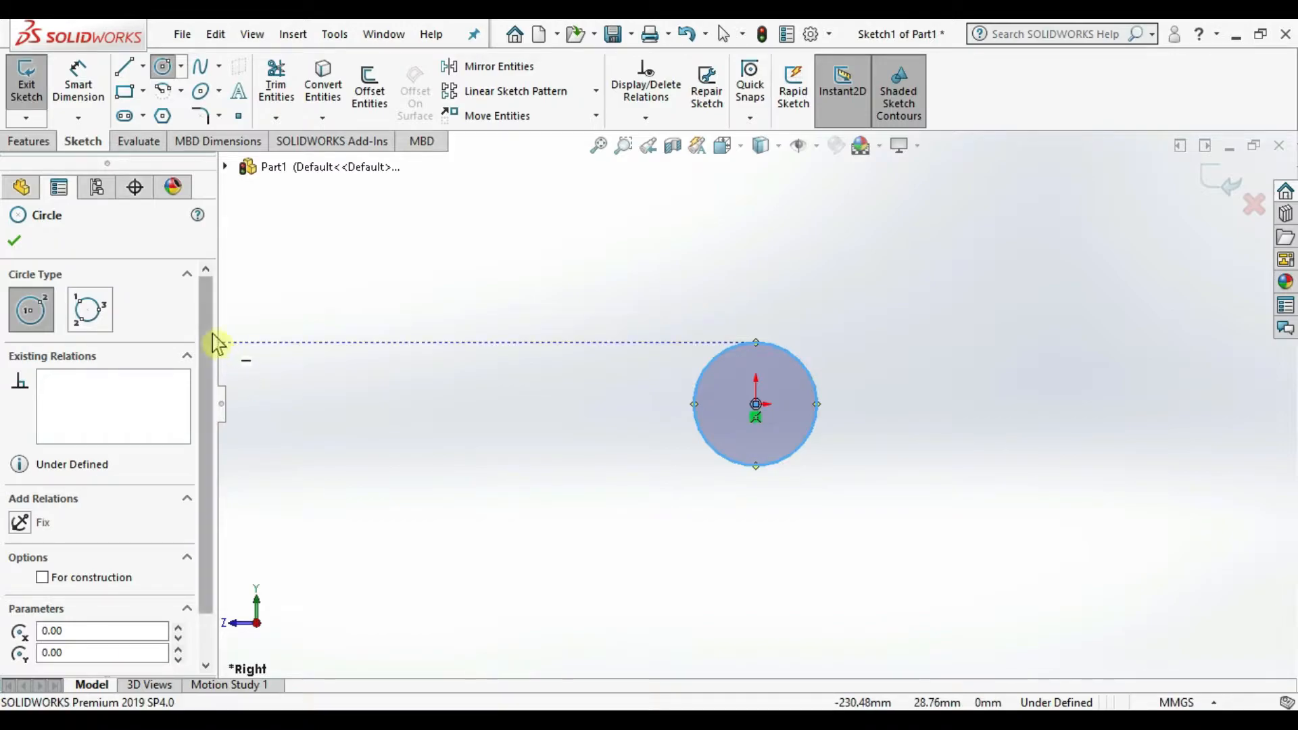
Set the sketched circle's radius to 50 mm and finish the circle.
left_click_drag(204, 323, 219, 463)
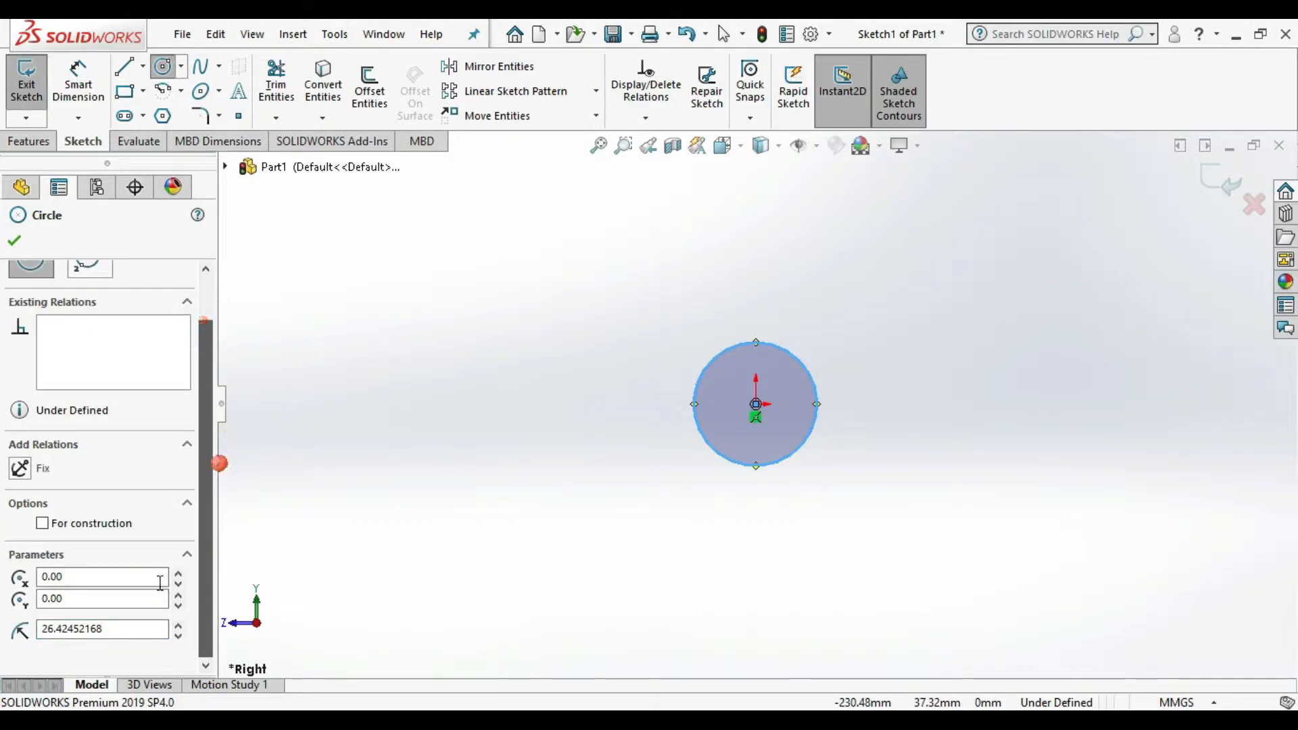
left_click_drag(116, 637, 34, 639)
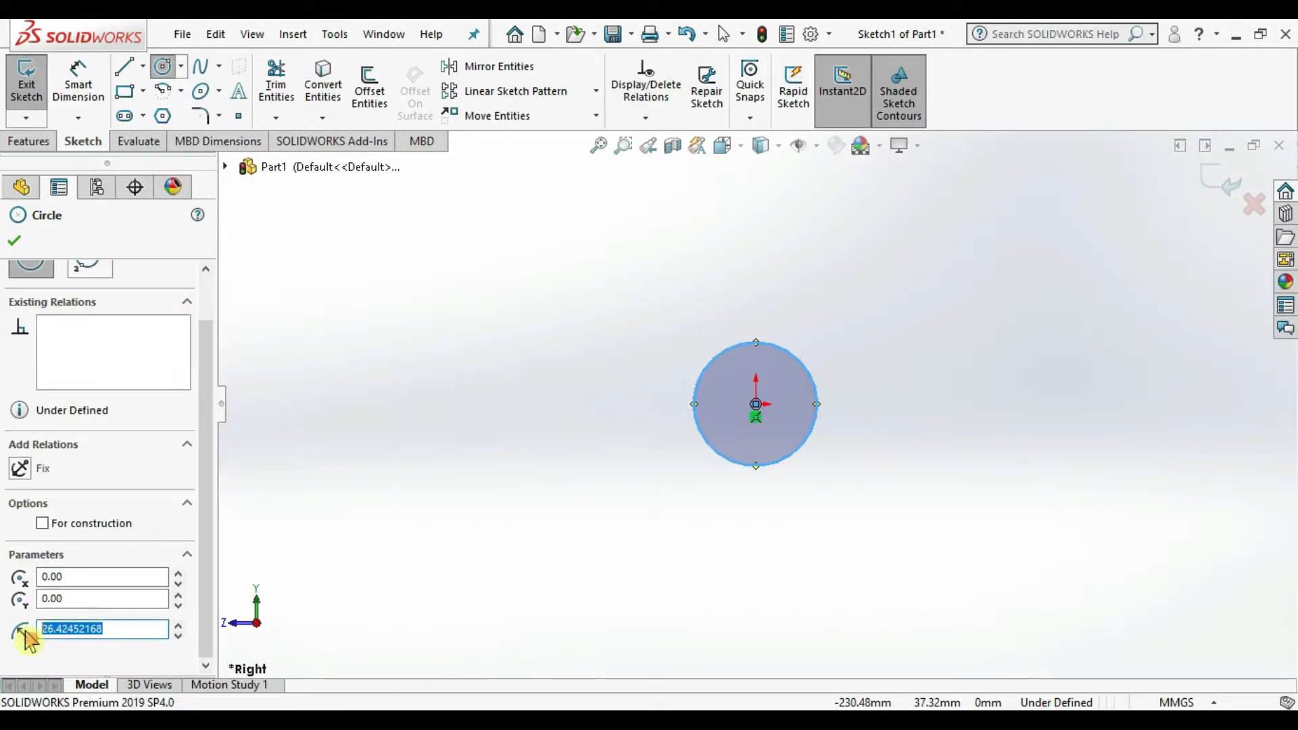
type("50")
key("Return")
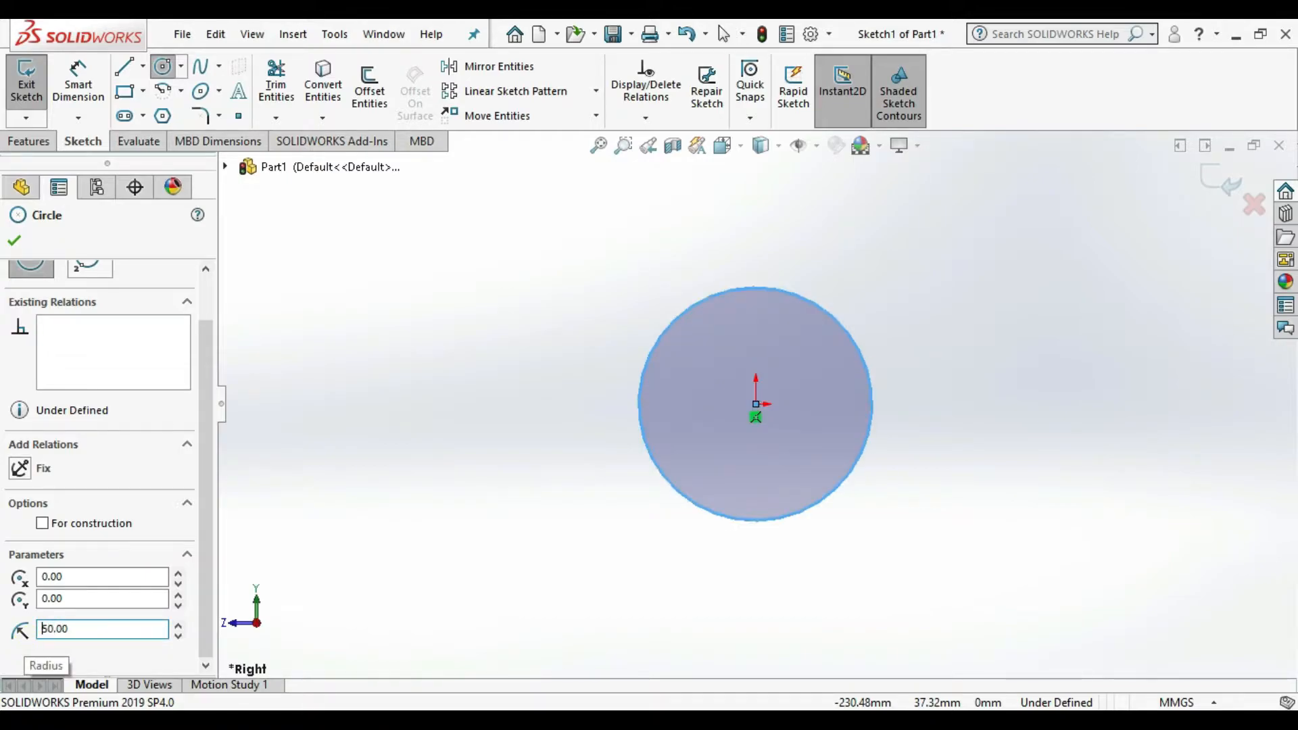
left_click(14, 244)
Extrude the circle as a boss with a Blind depth of 500 mm from the sketch plane.
left_click(28, 141)
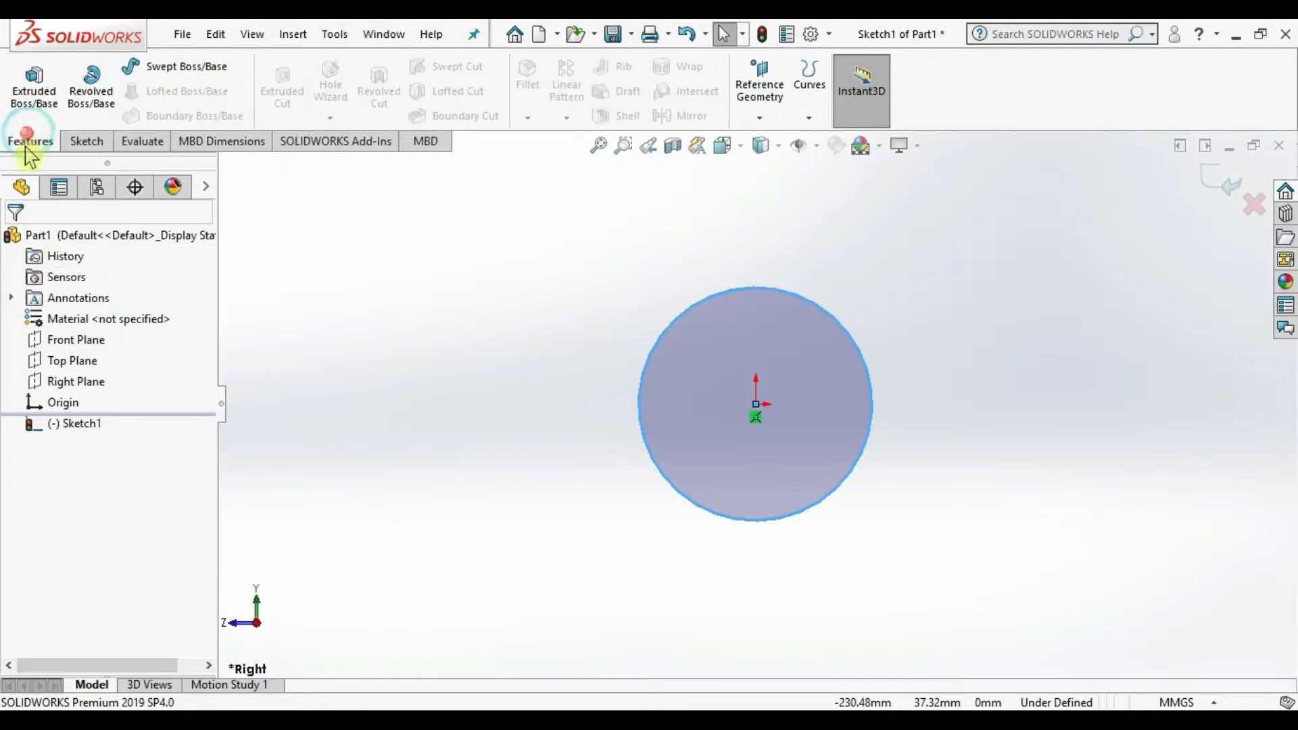
left_click(34, 85)
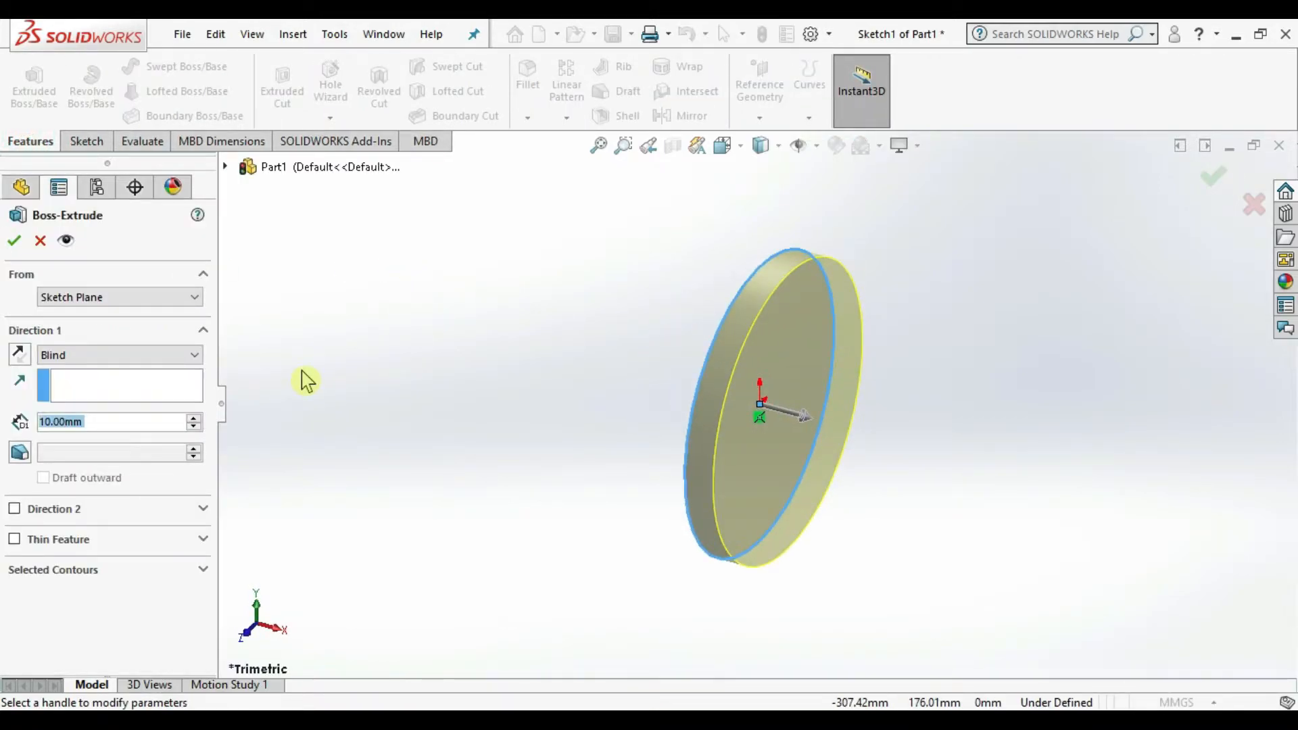
type("500")
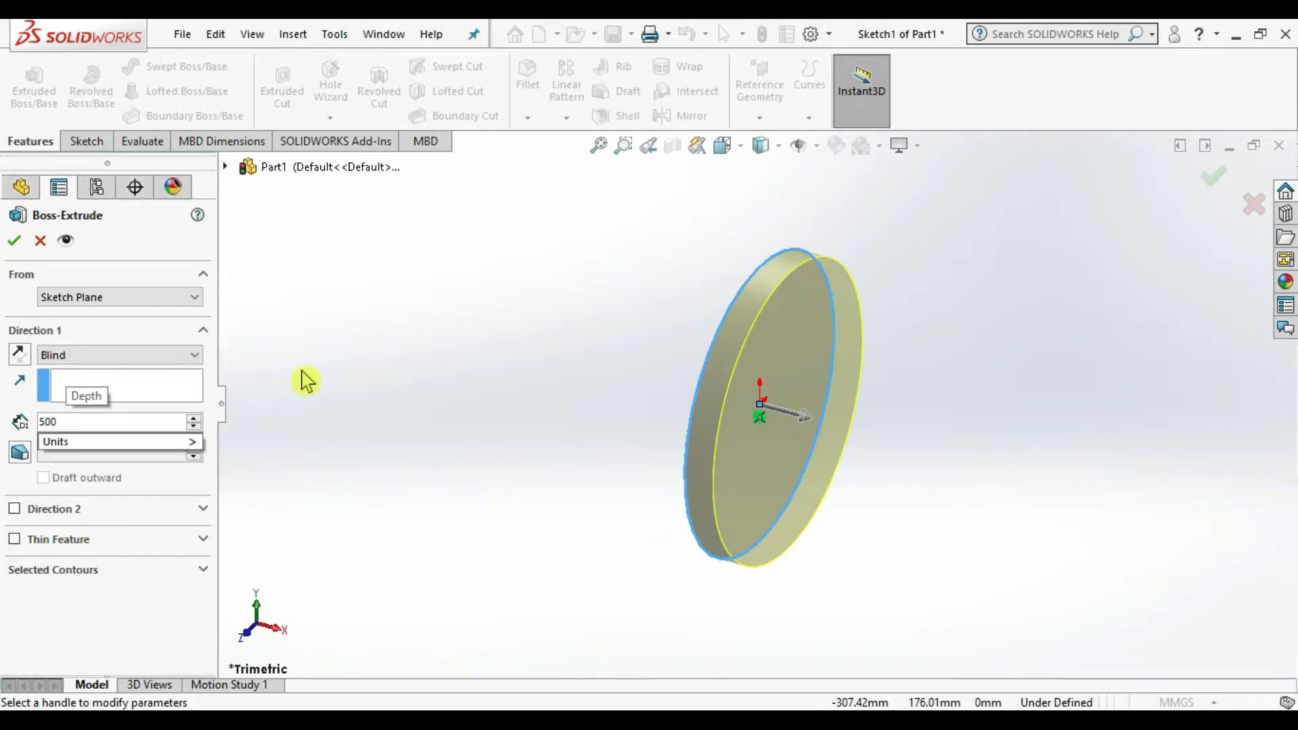
mouse_move(95, 441)
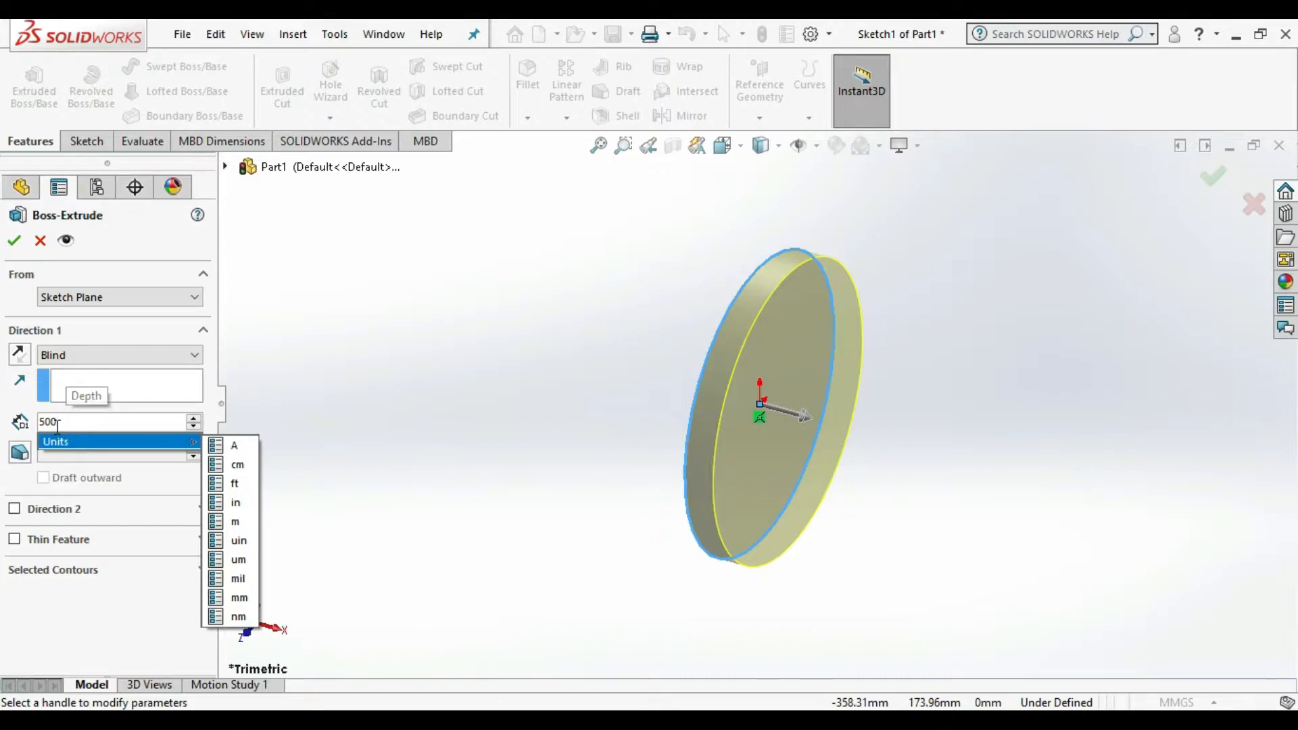
key("Return")
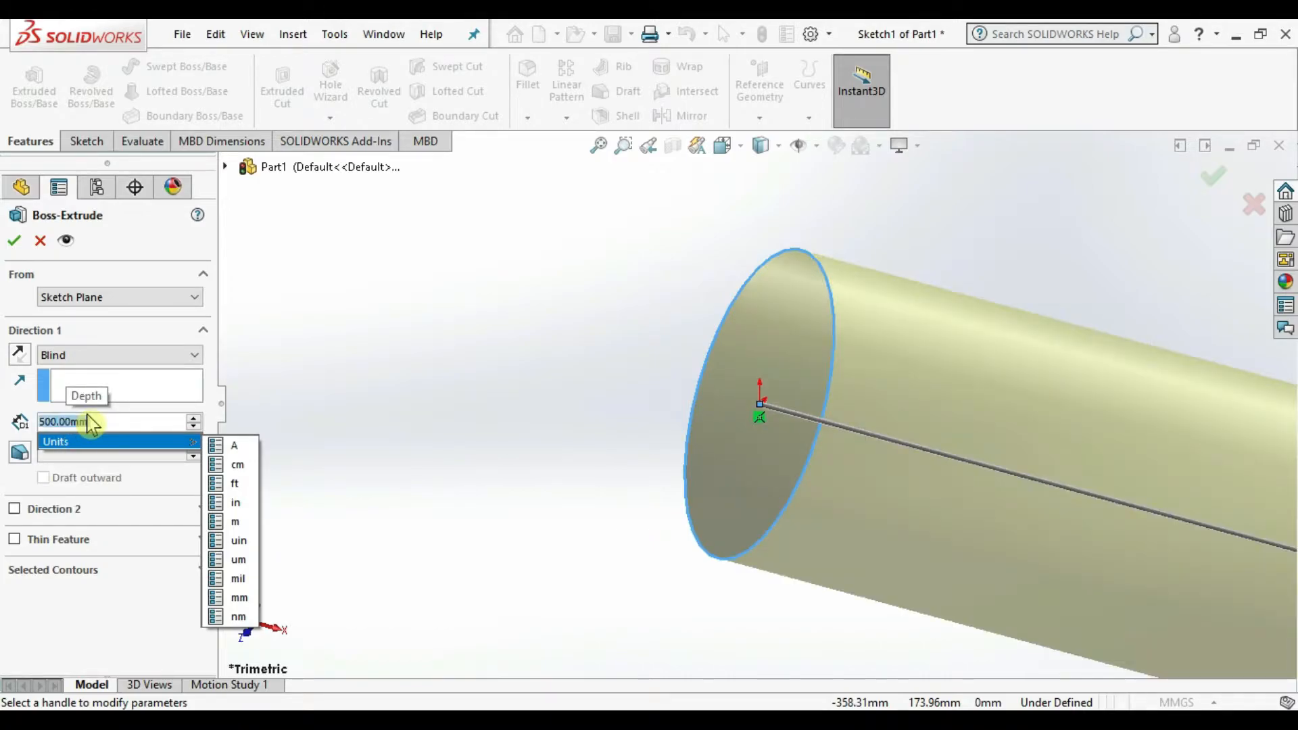
left_click(14, 243)
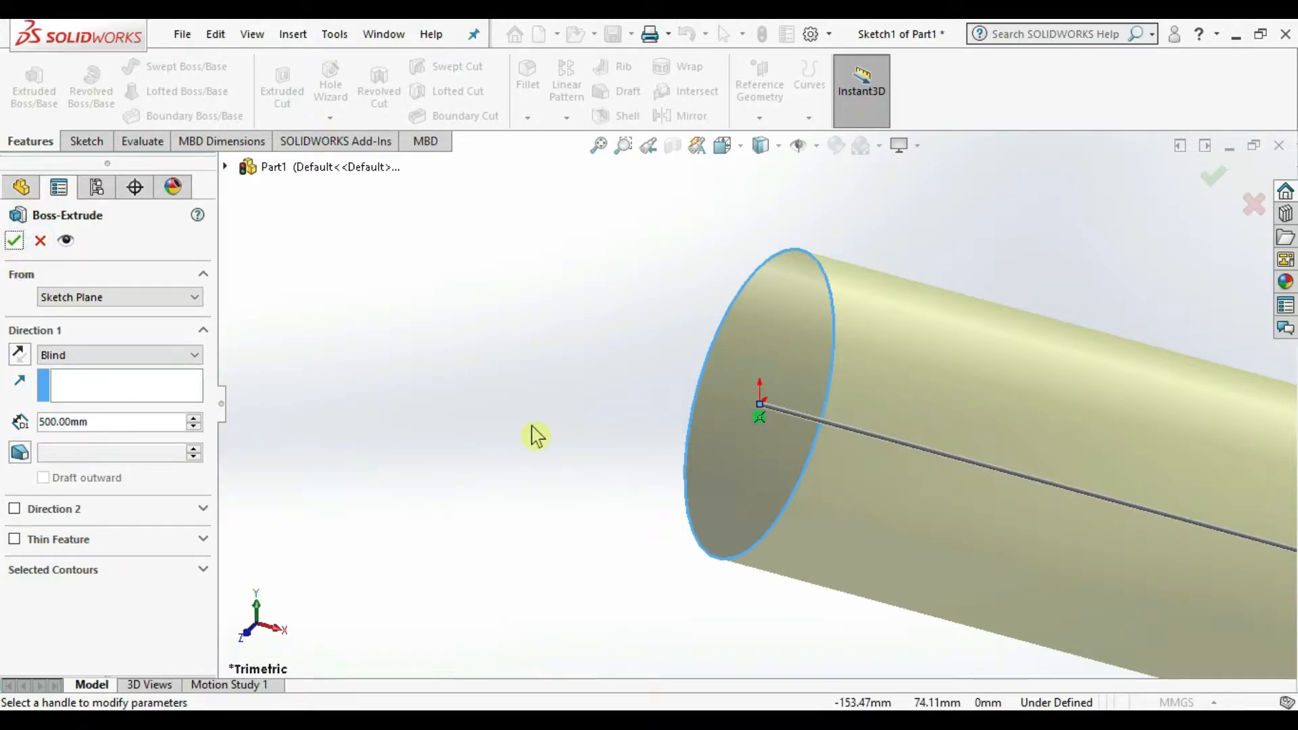
left_click(14, 242)
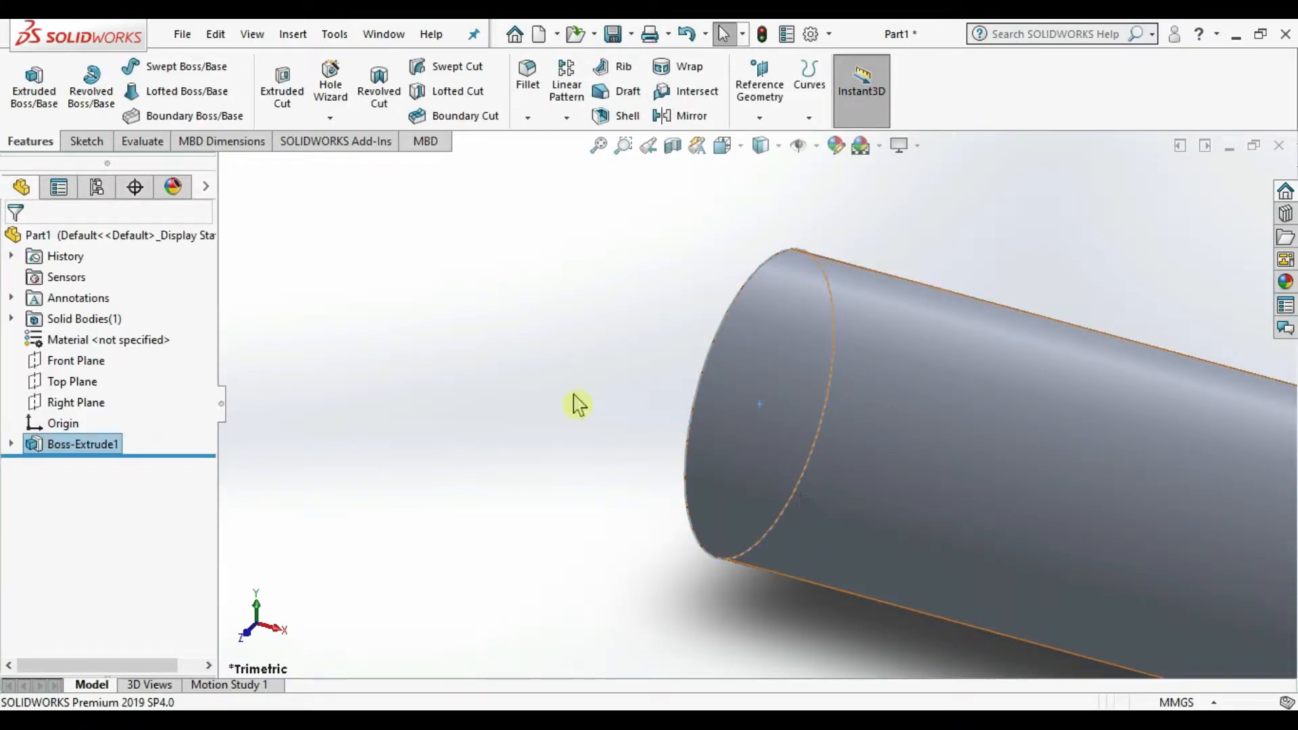
Start a new reference plane with the Front Plane as its first reference.
scroll(573, 404, "up", 2)
scroll(574, 404, "up", 3)
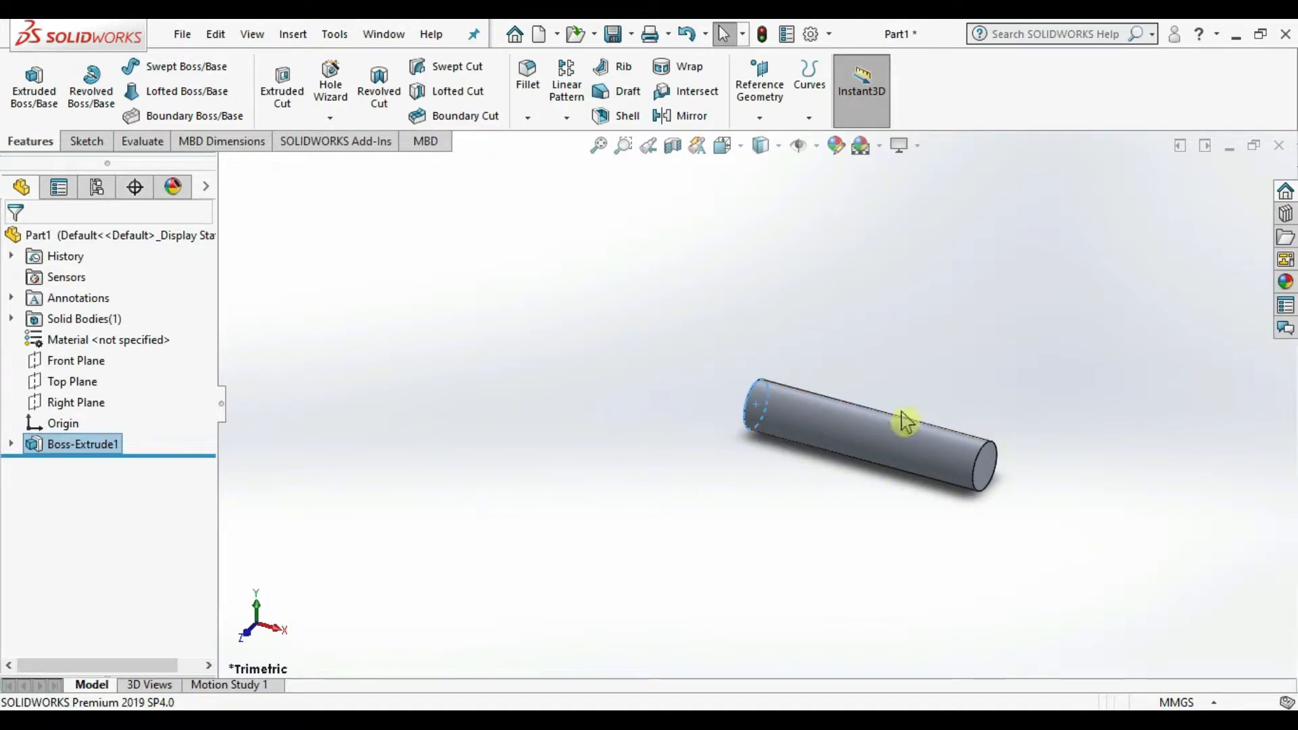
scroll(903, 420, "down", 5)
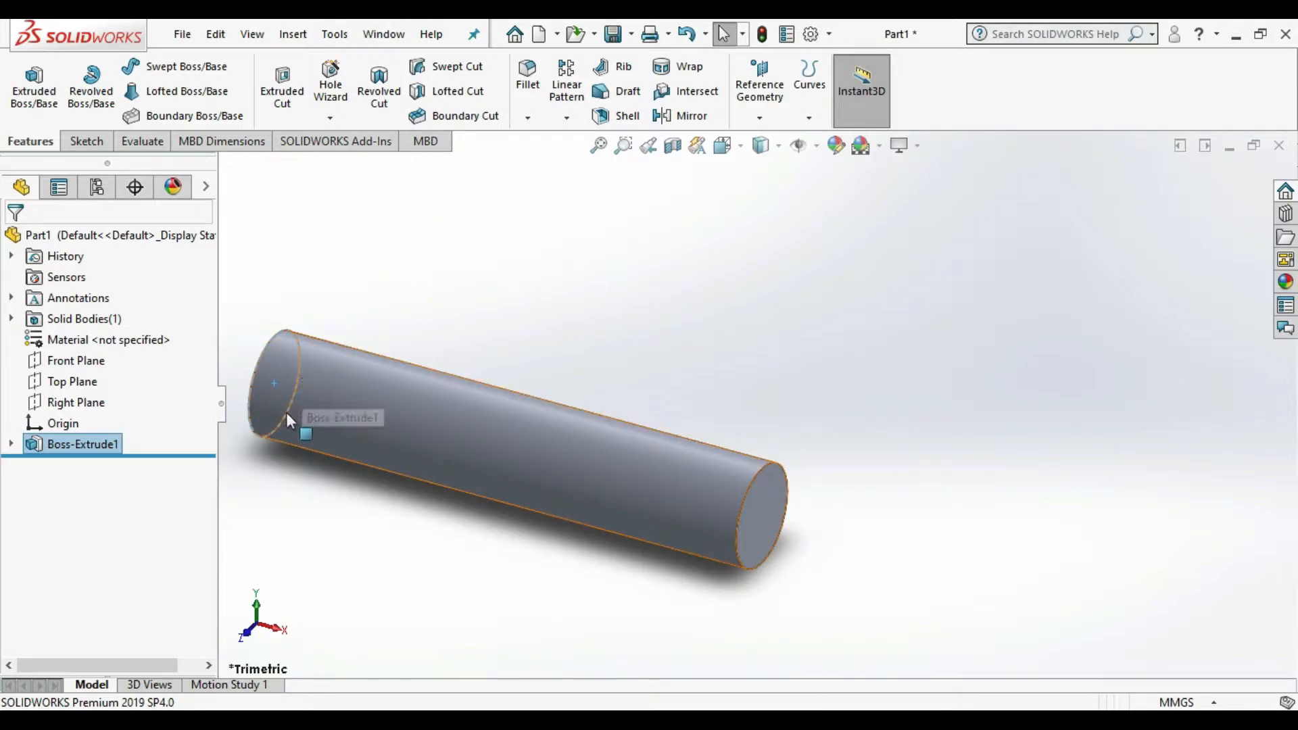
left_click(308, 324)
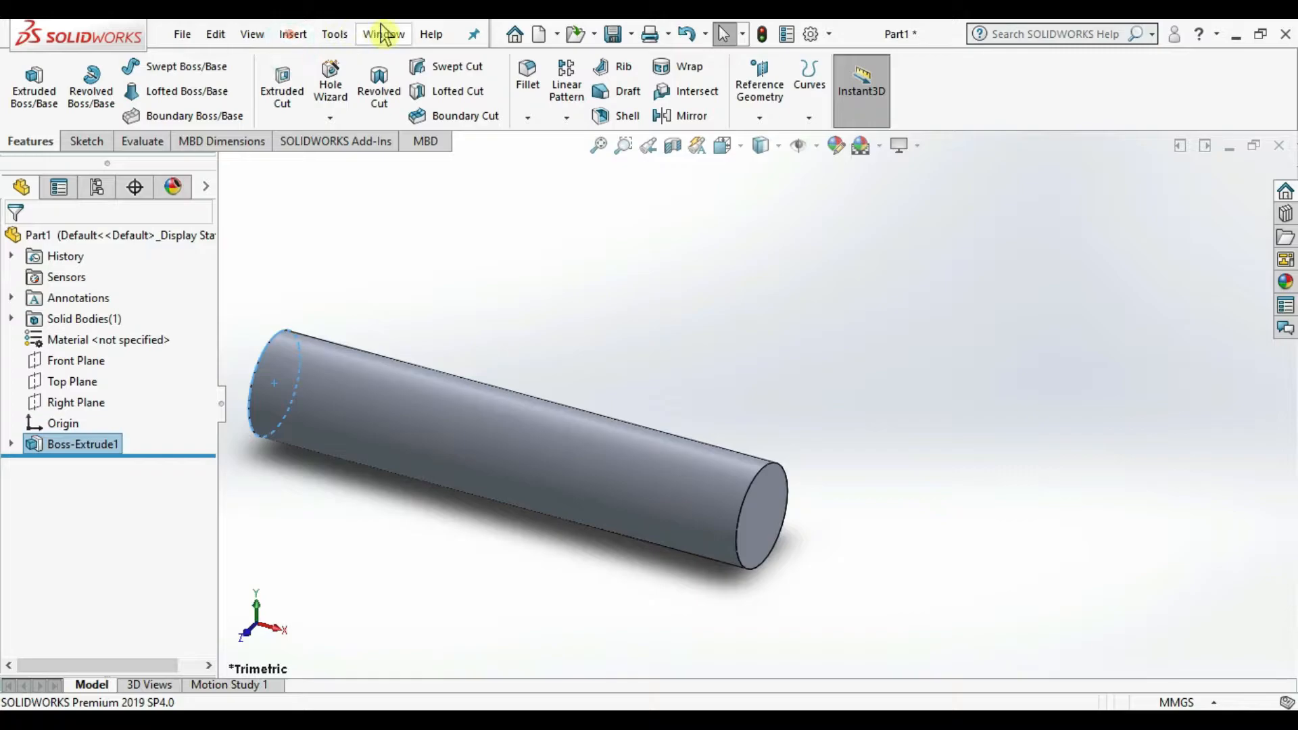
left_click(301, 40)
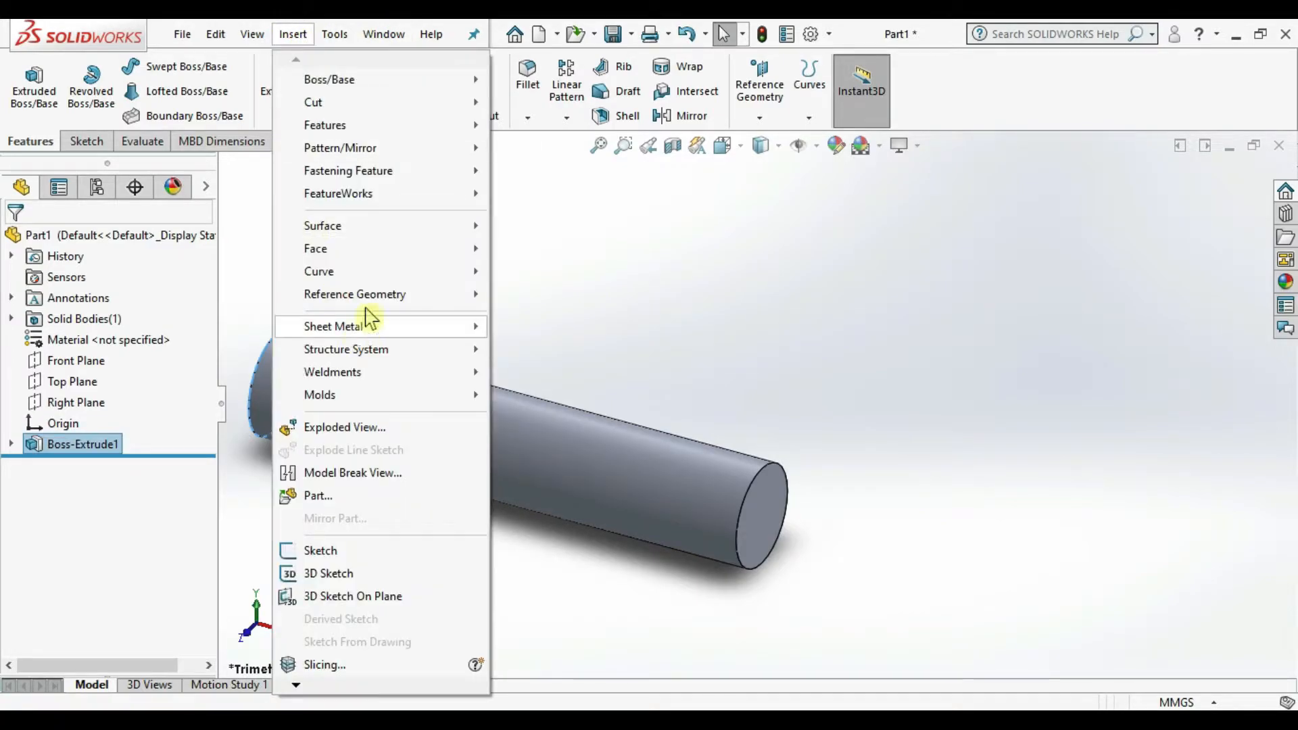
mouse_move(327, 293)
left_click(534, 304)
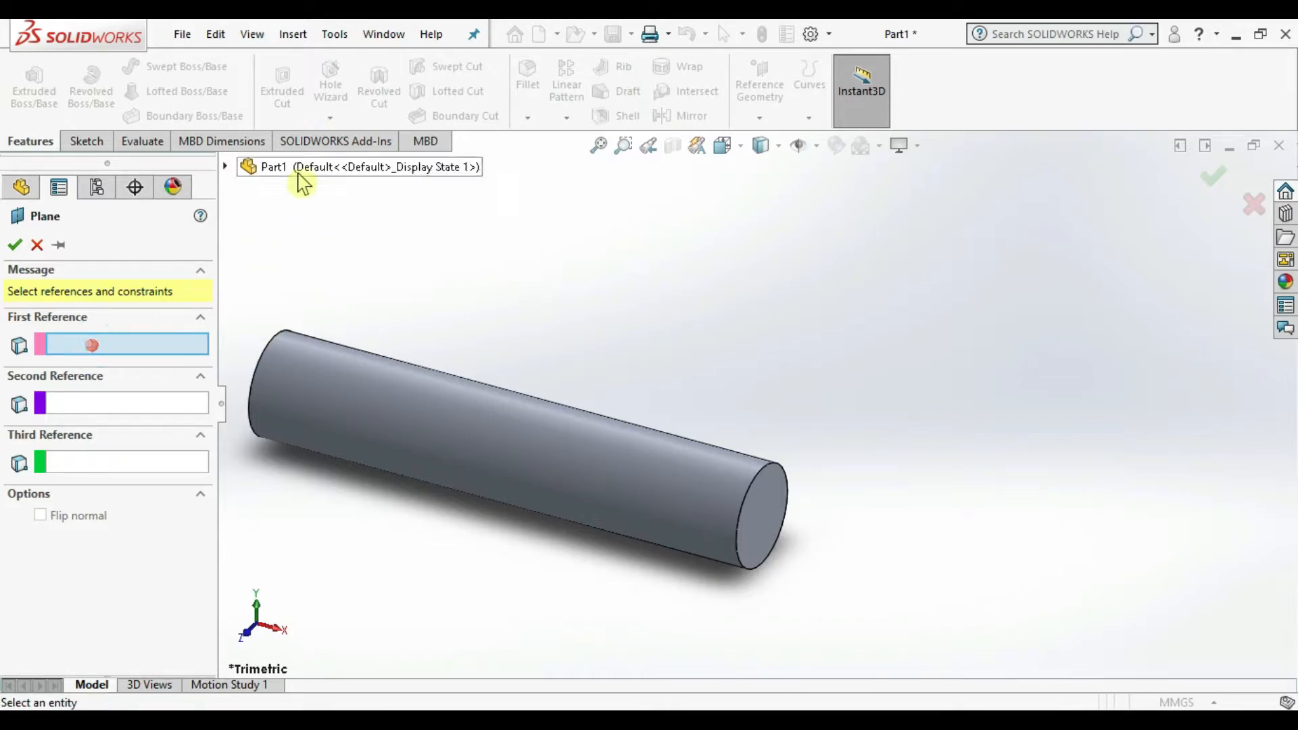
left_click(228, 167)
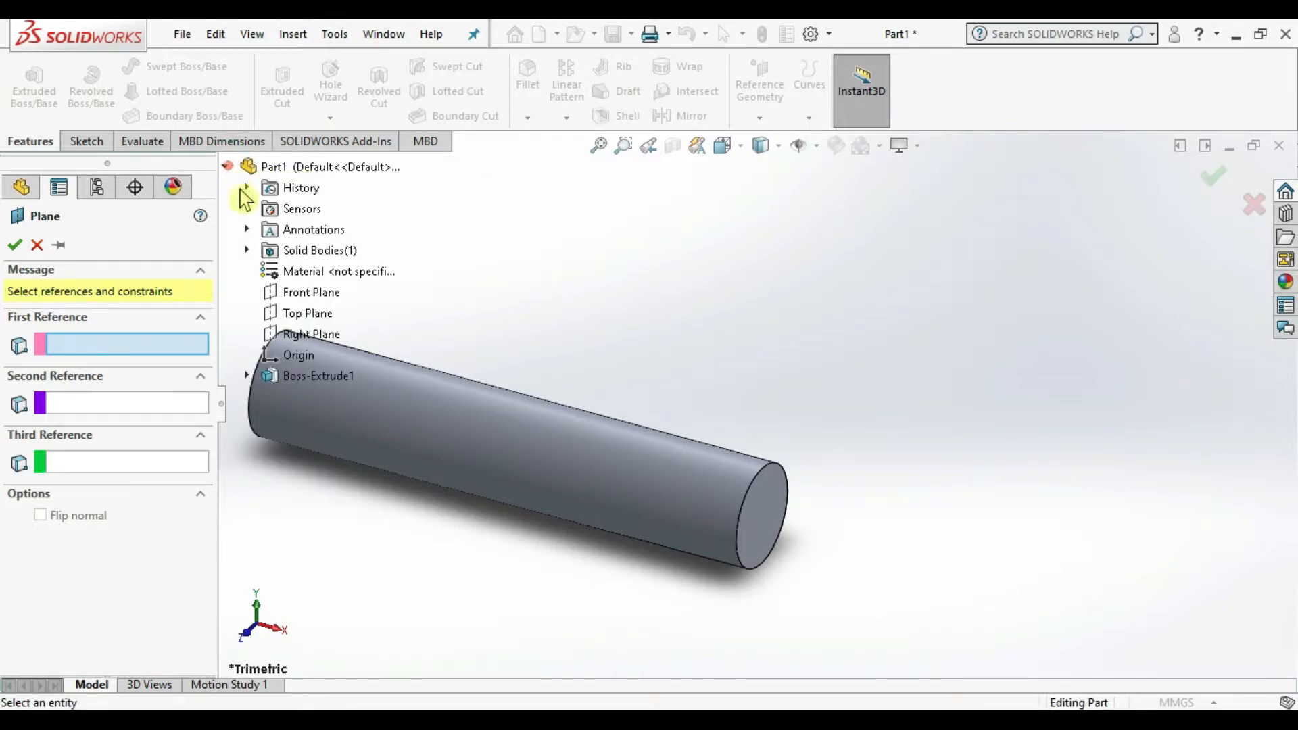
left_click(301, 295)
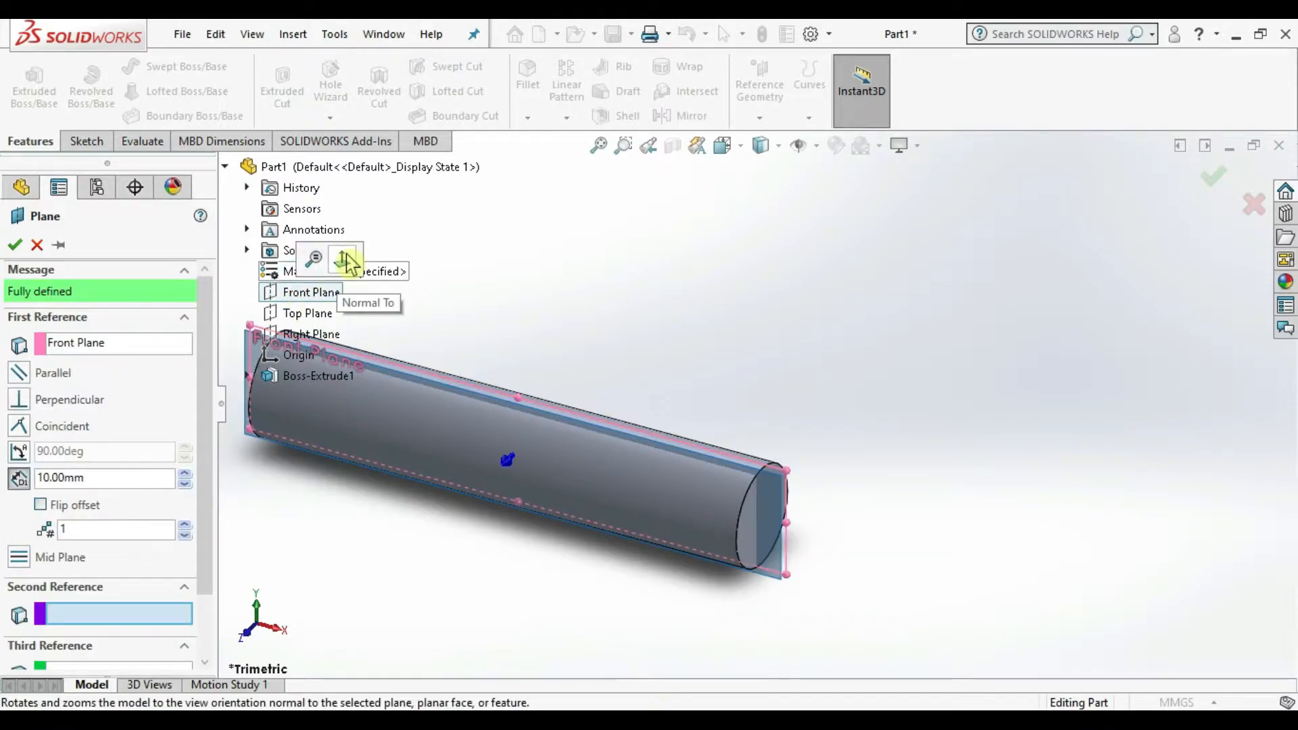
Set the new plane's offset distance from the Front Plane to 55 mm and create the plane.
left_click(345, 260)
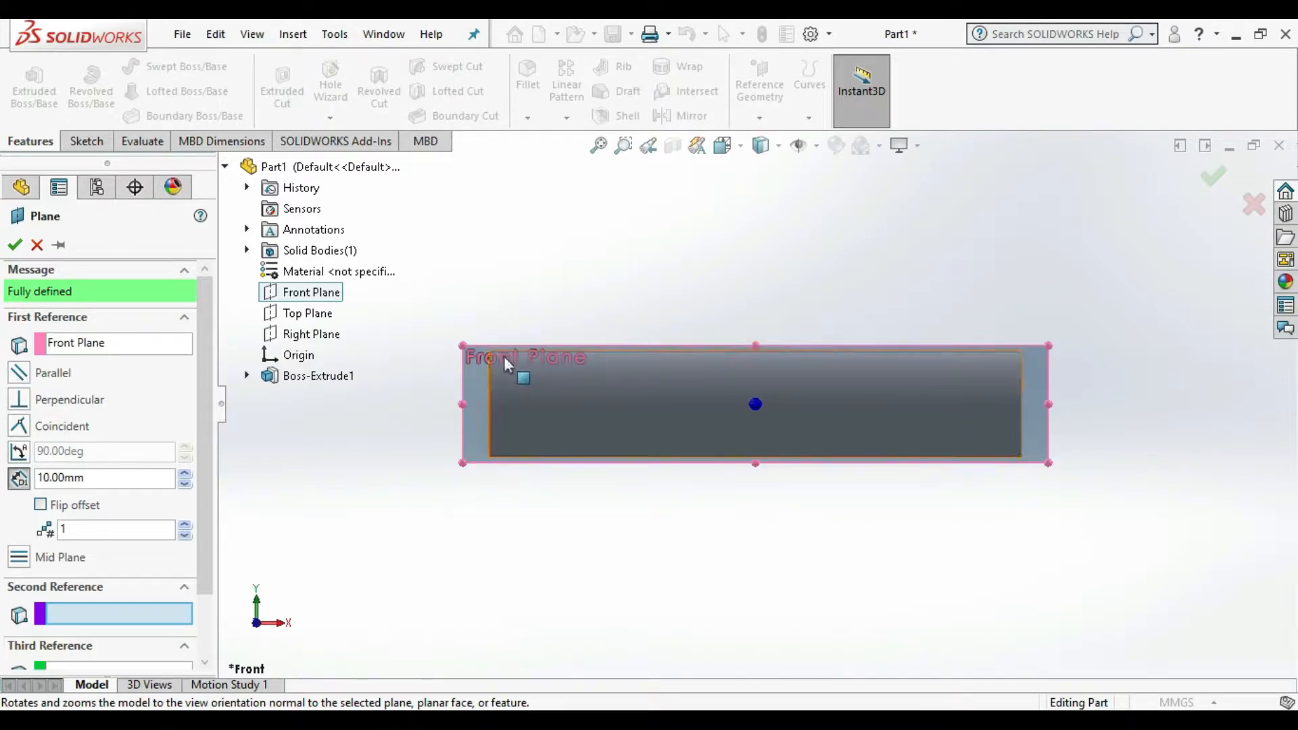
left_click(740, 145)
left_click(748, 200)
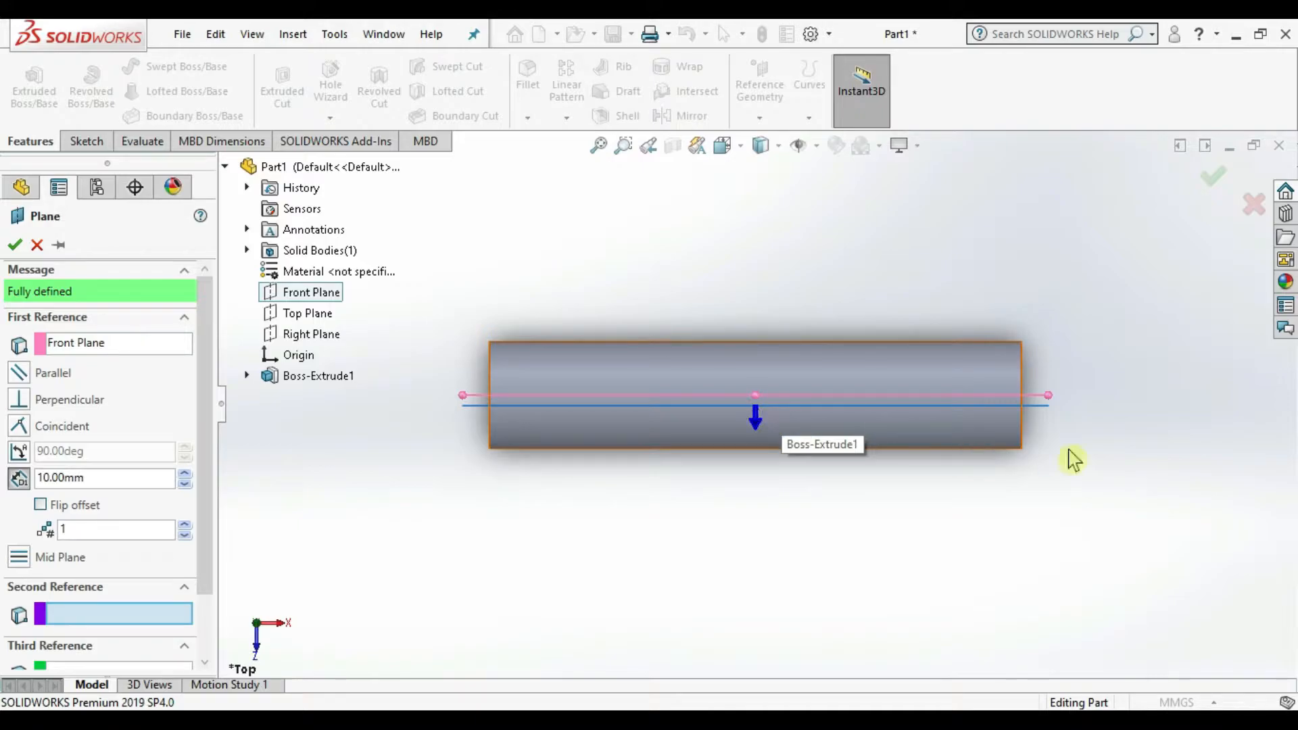
left_click(185, 473)
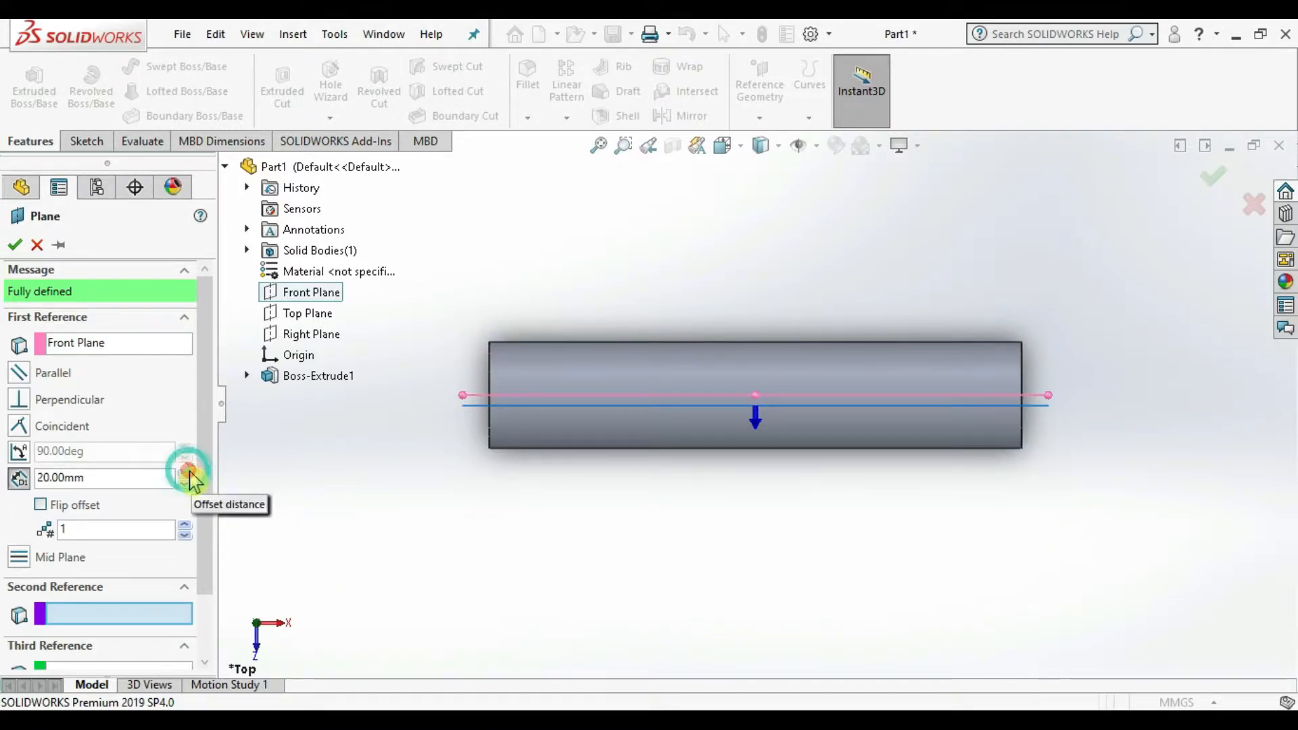
left_click(185, 473)
left_click(185, 473)
left_click(185, 473)
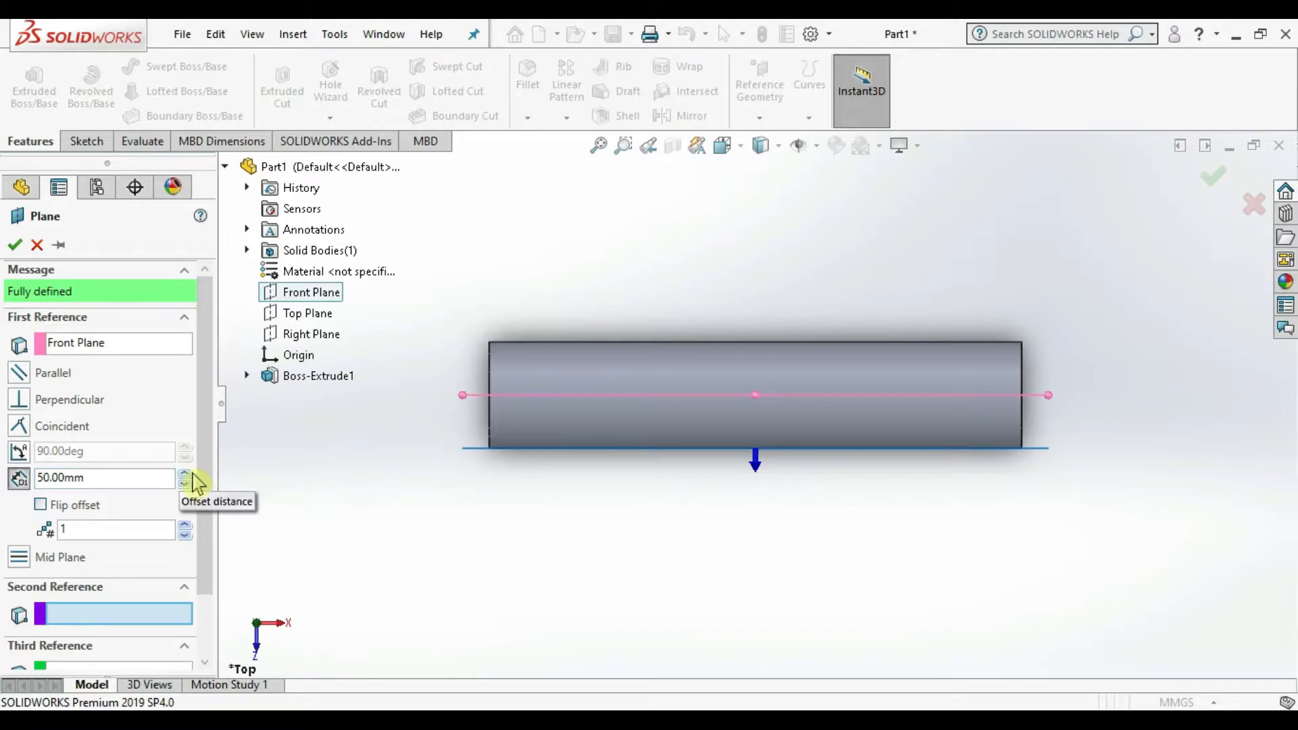
left_click(45, 480)
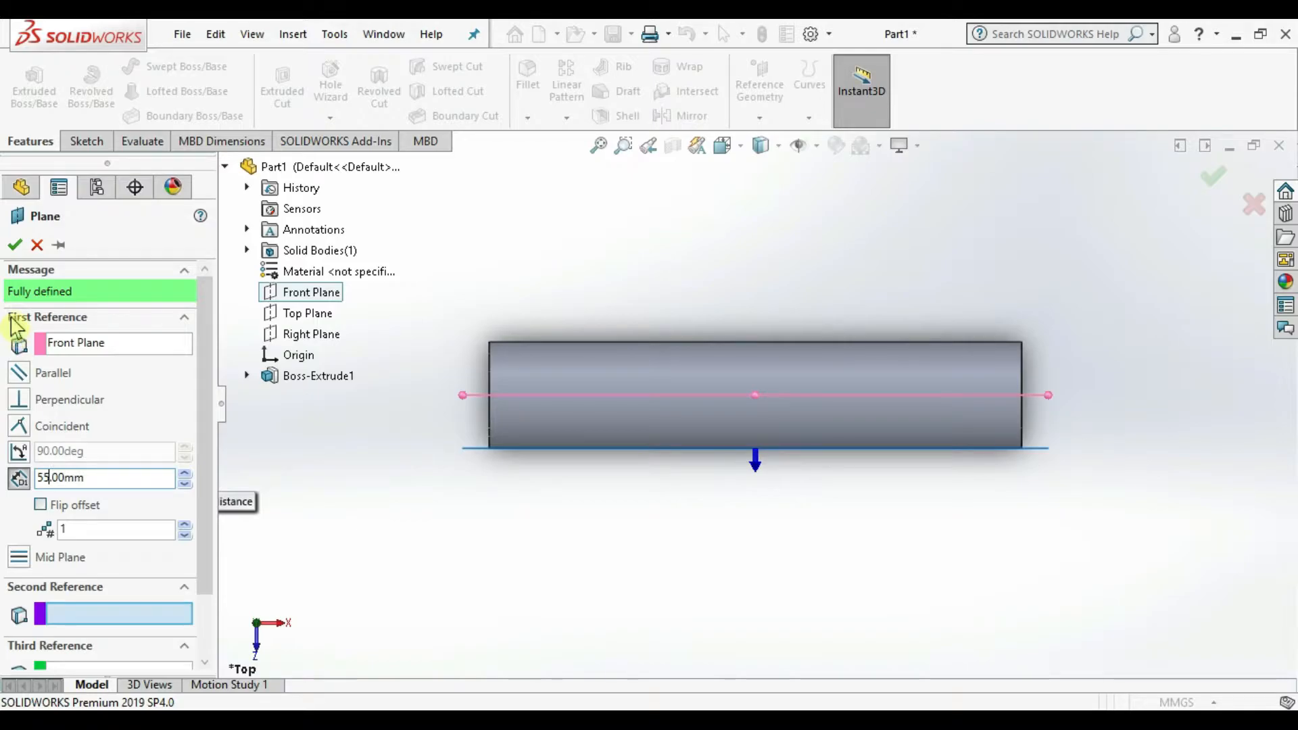
left_click(127, 230)
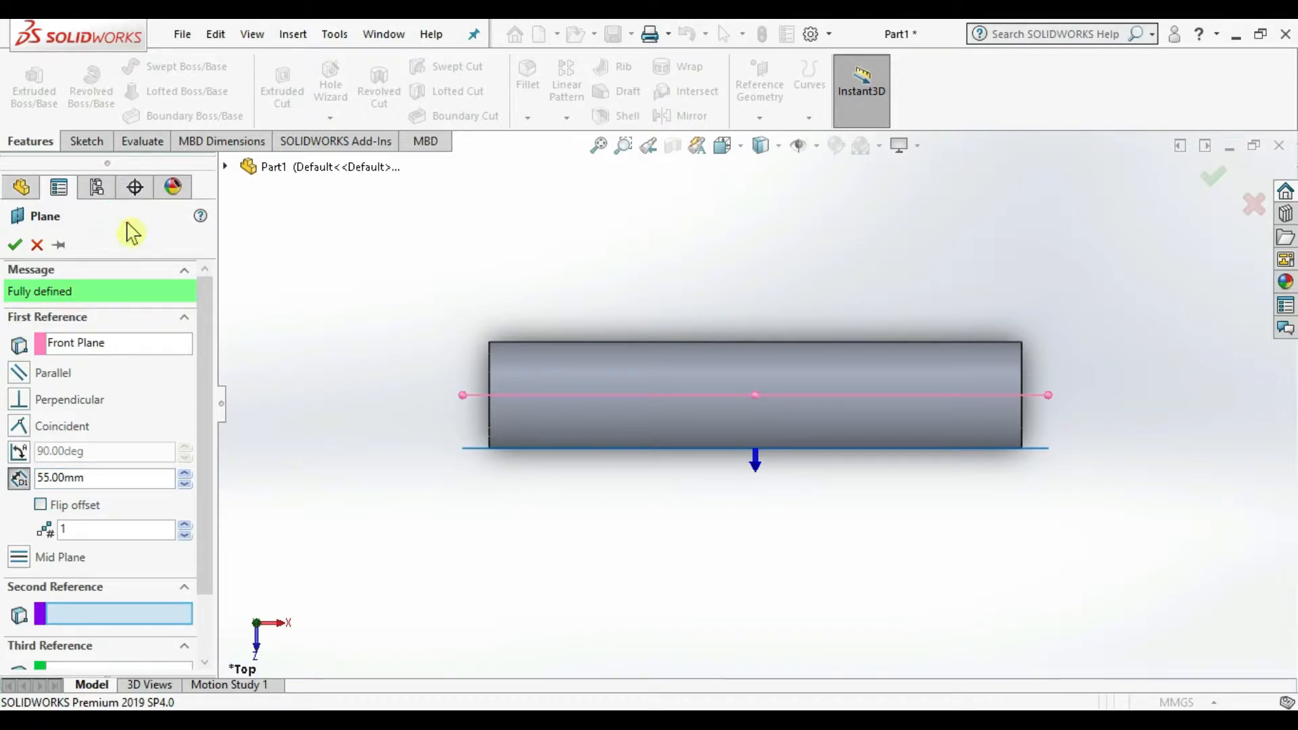
left_click(182, 473)
double_click(42, 478)
key("Left")
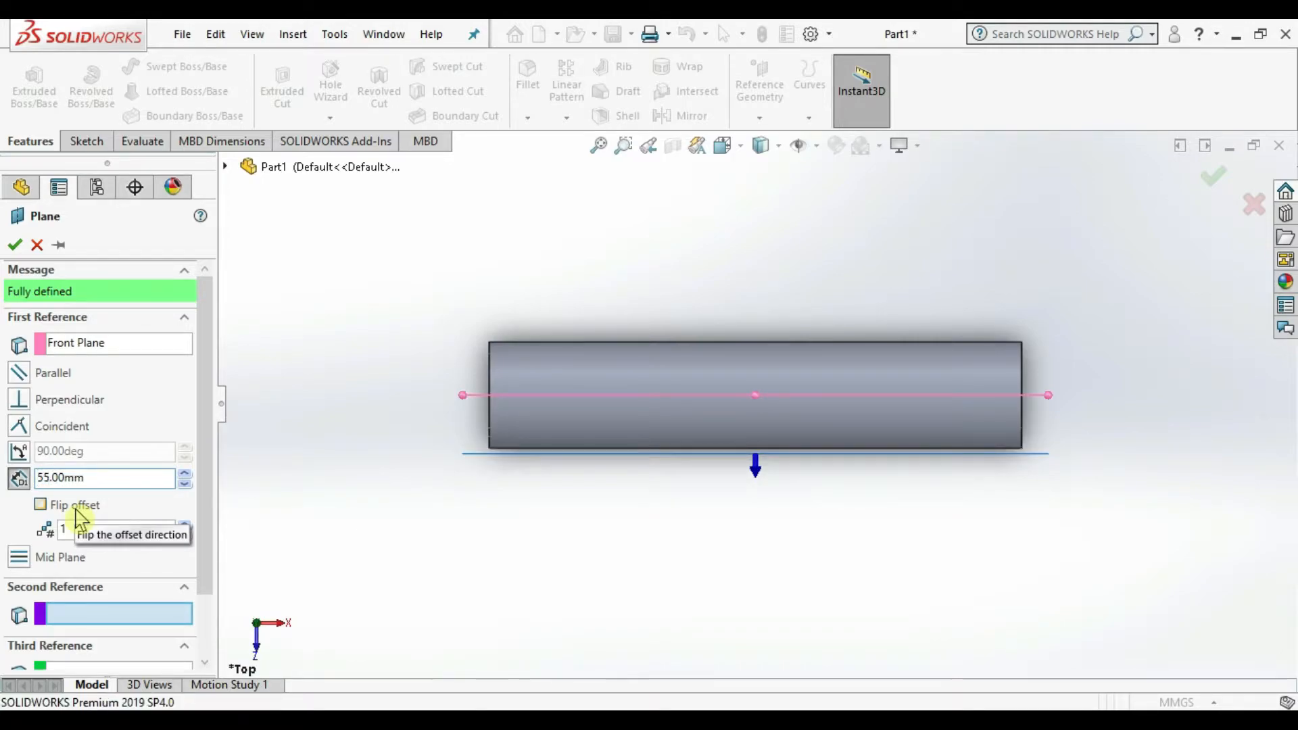
left_click(17, 246)
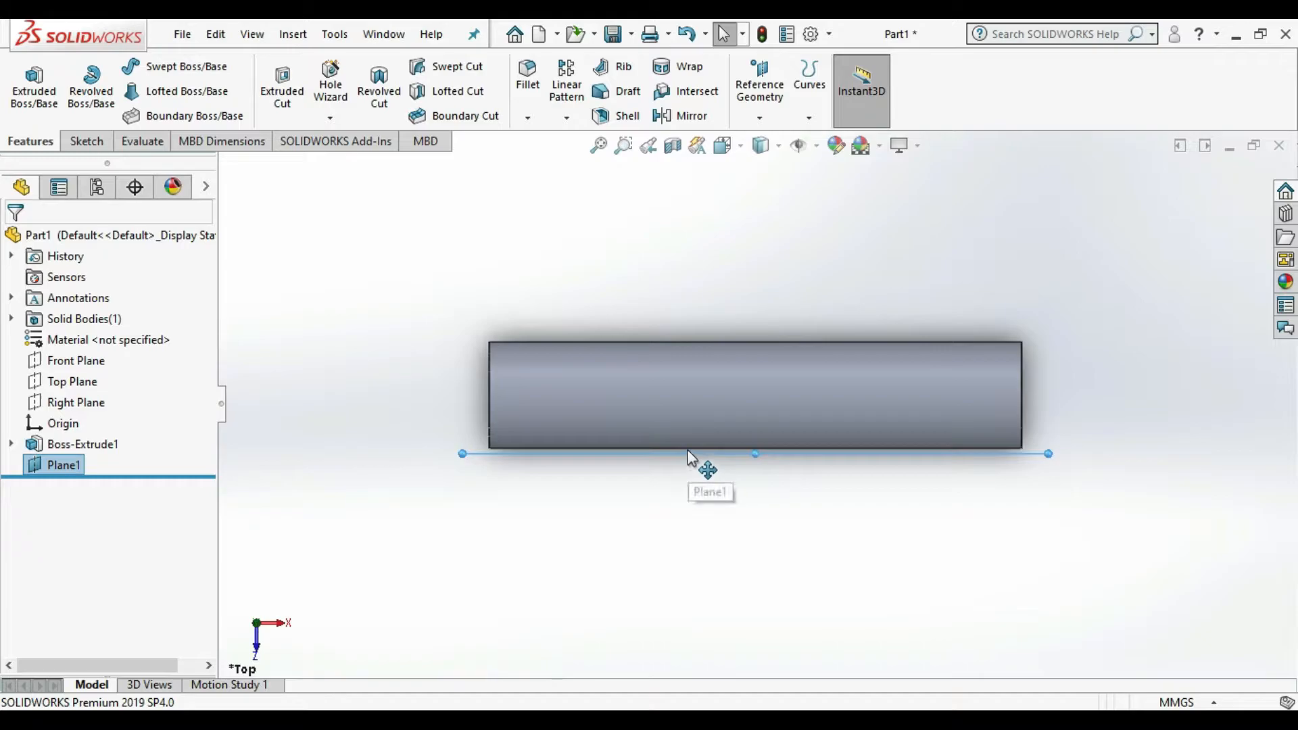
Sketch a slanted ellipse on Plane1, centred level with the origin about 33 mm away, with radii of about 7.8 and 1.6 mm.
left_click(743, 146)
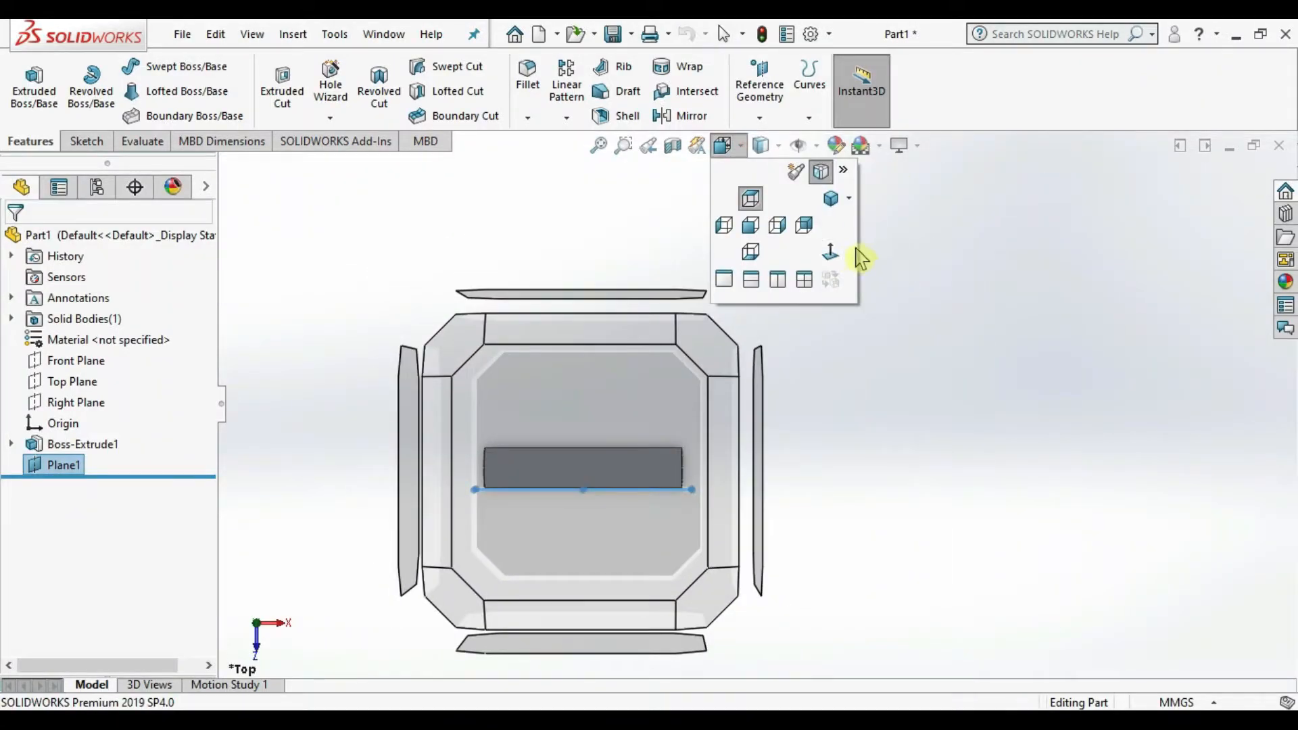
left_click(834, 264)
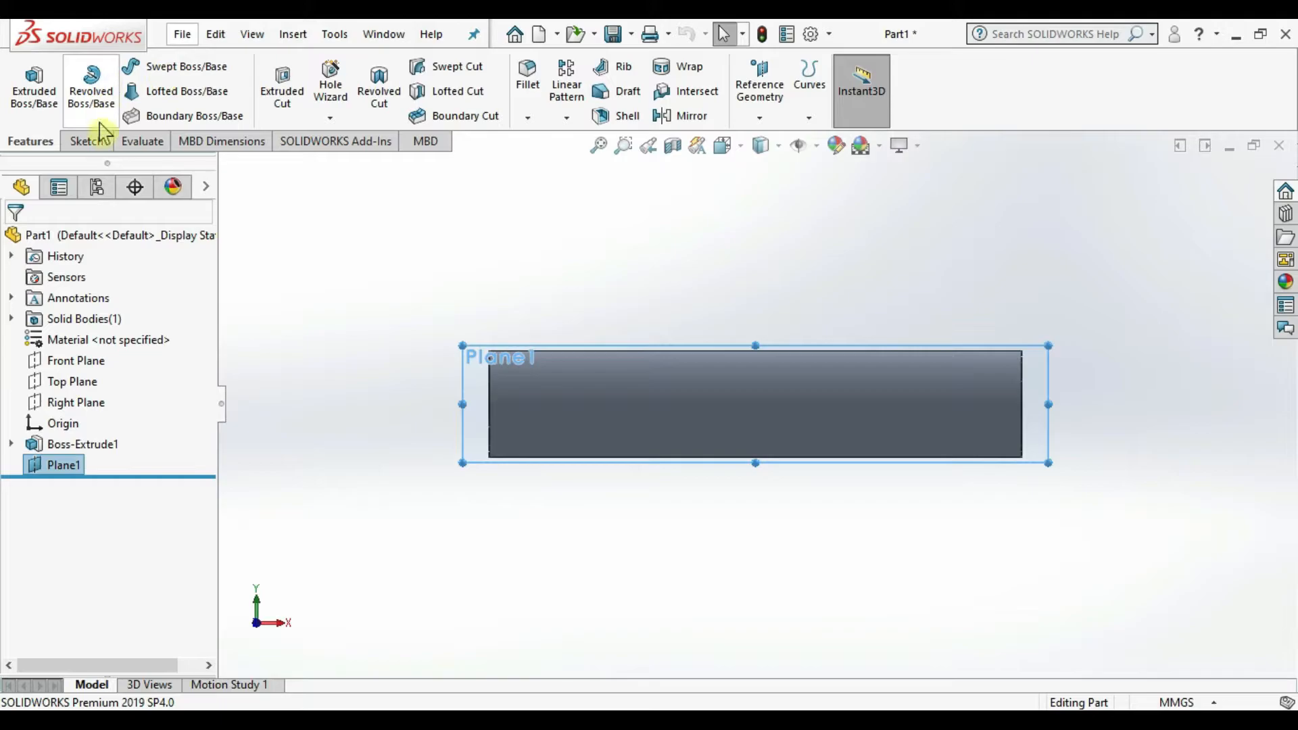
left_click(87, 142)
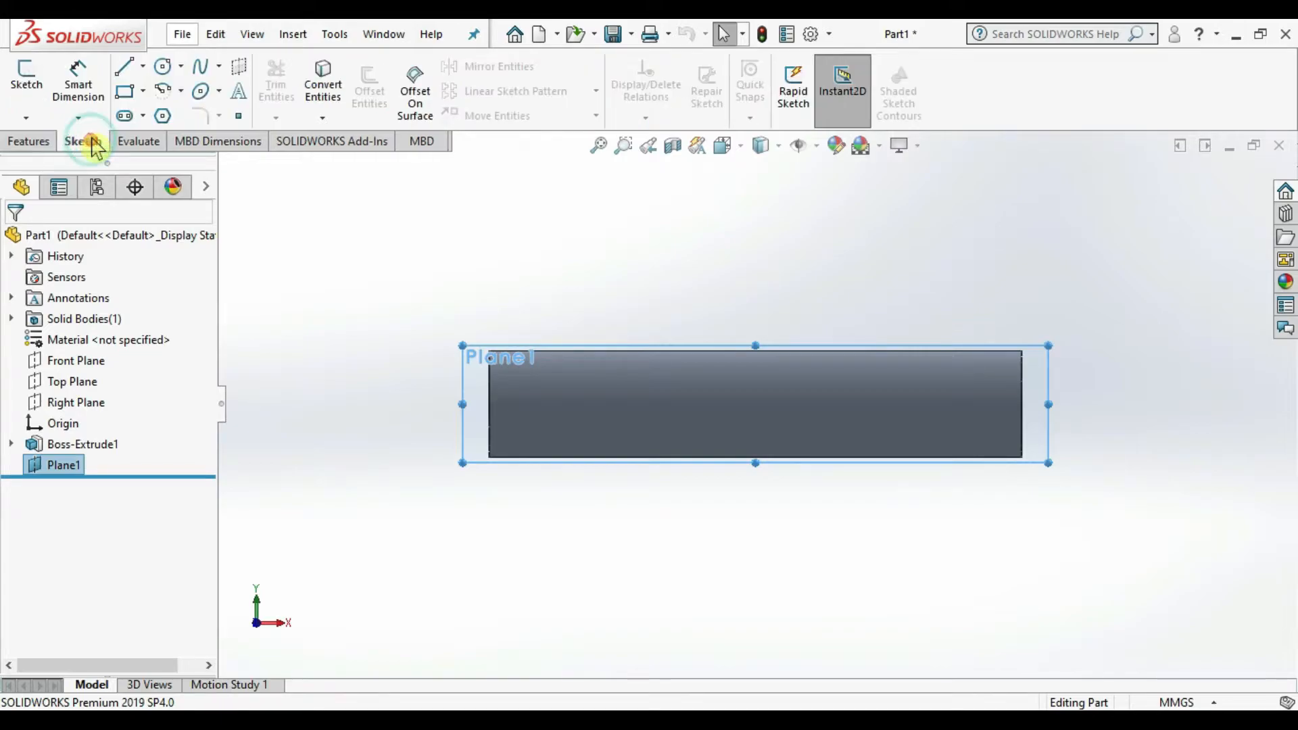
left_click(201, 94)
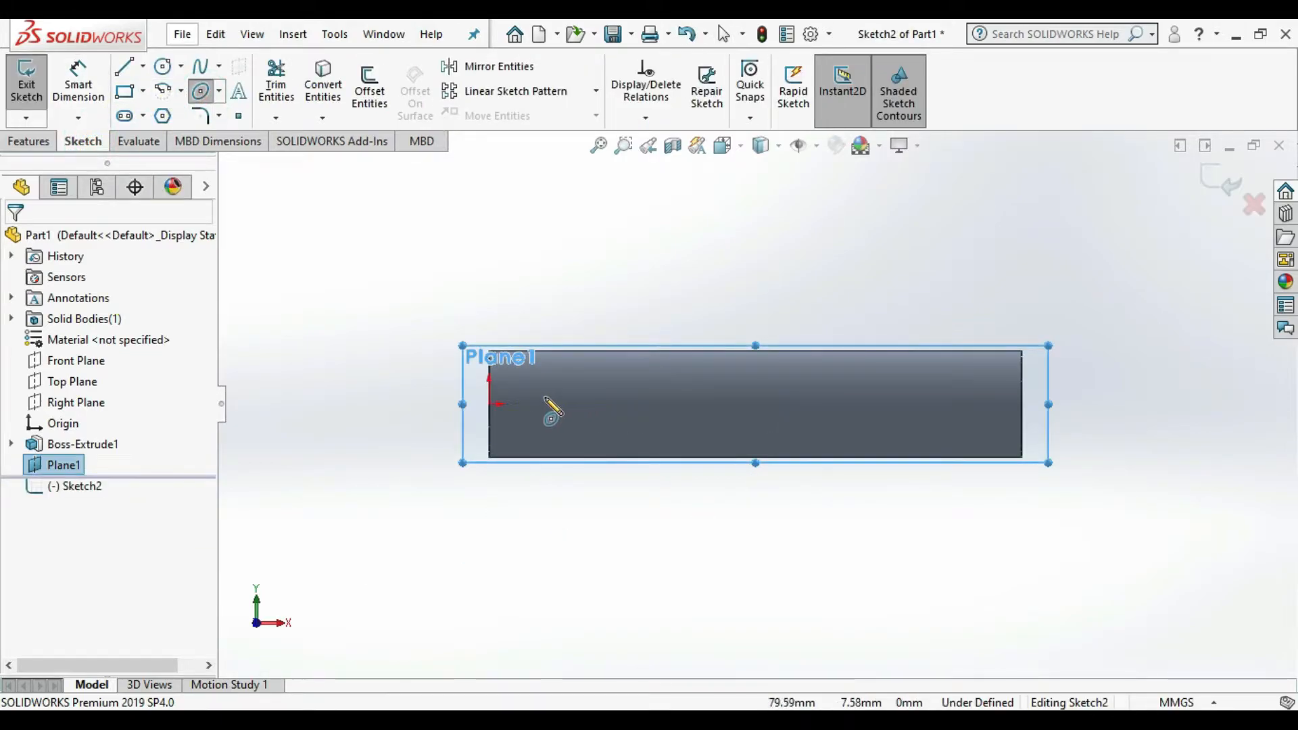
scroll(519, 404, "down", 4)
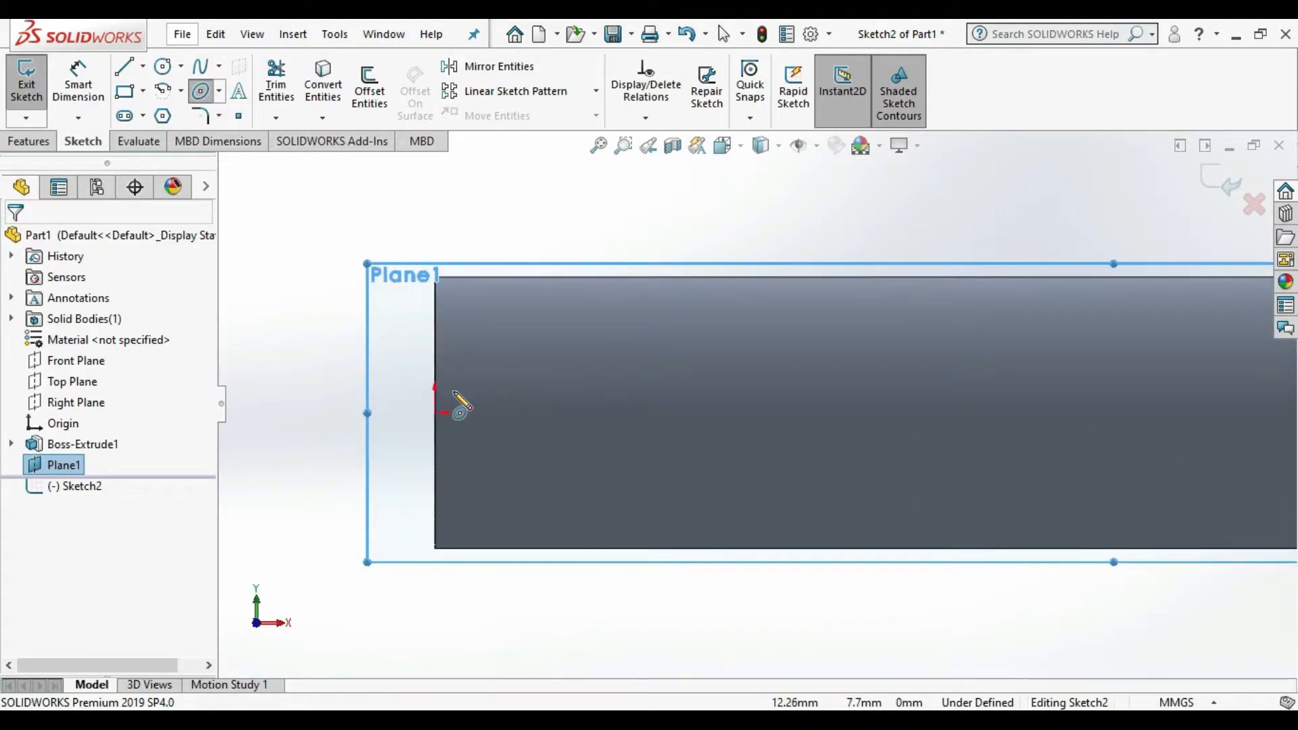
scroll(460, 404, "down", 2)
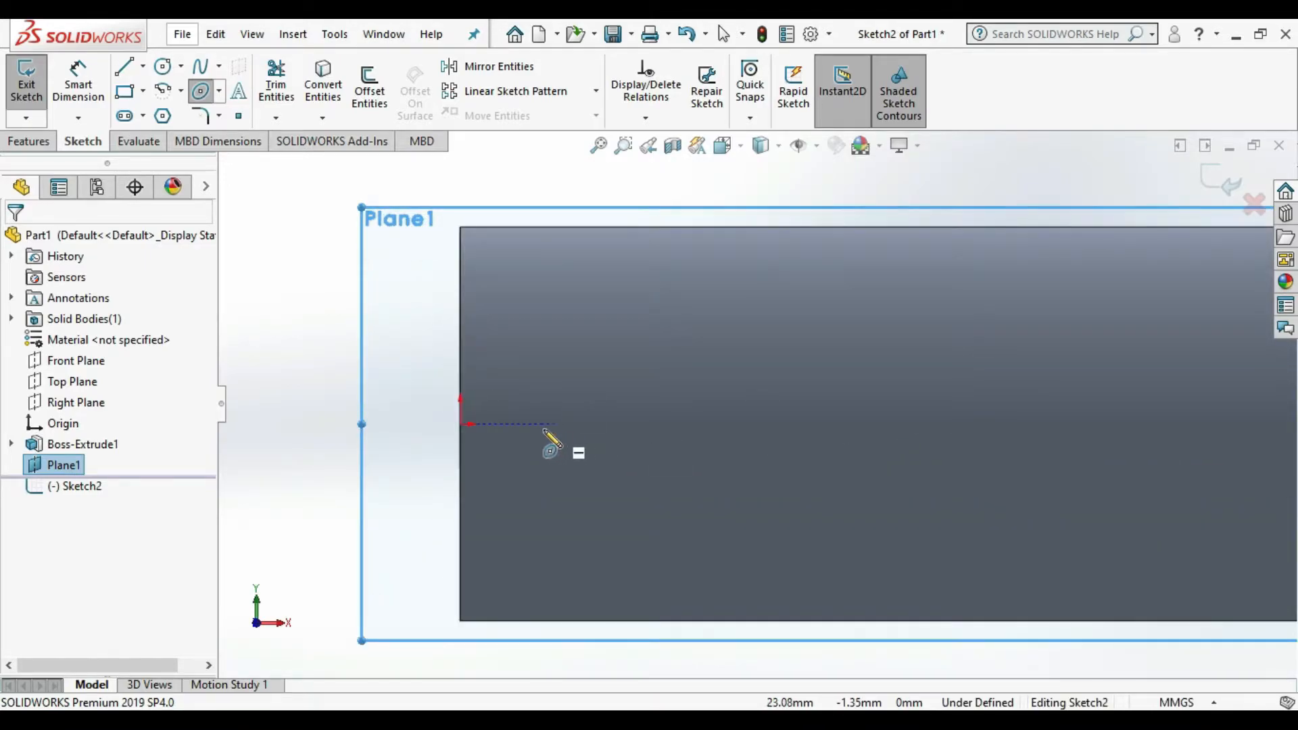
left_click(588, 424)
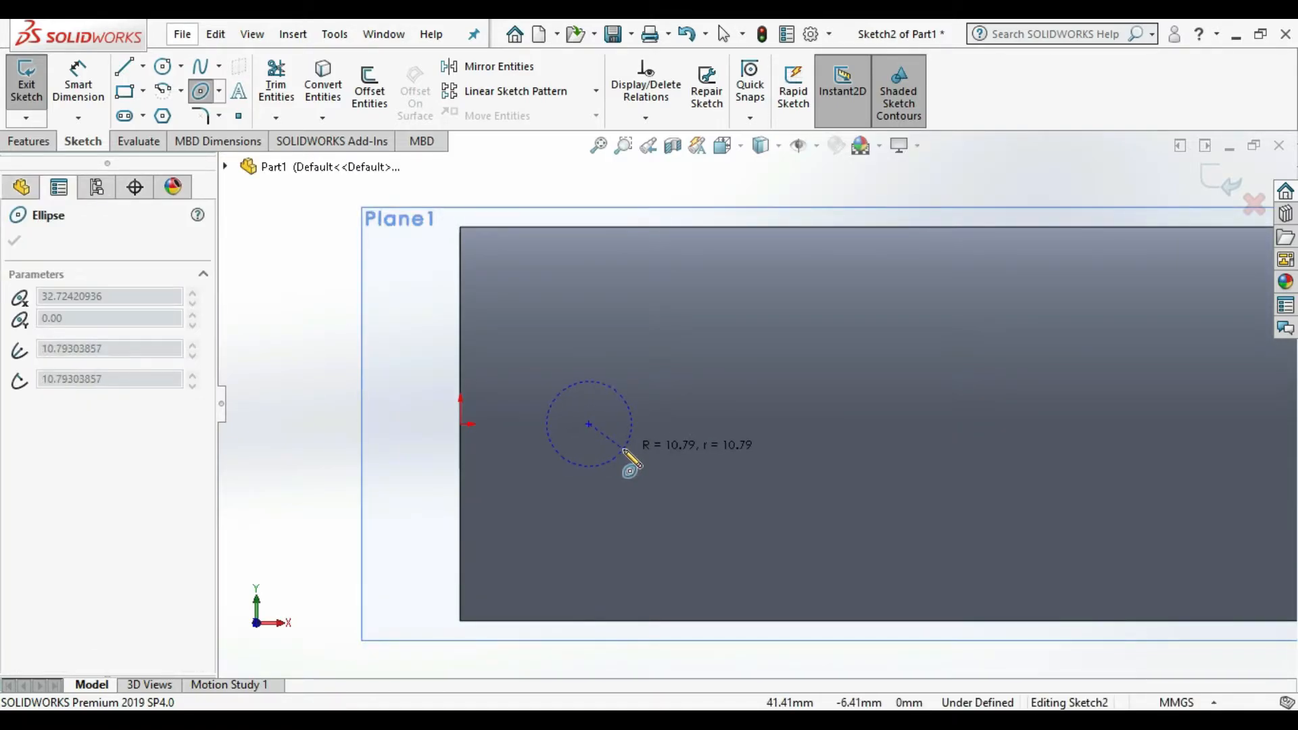
left_click(612, 442)
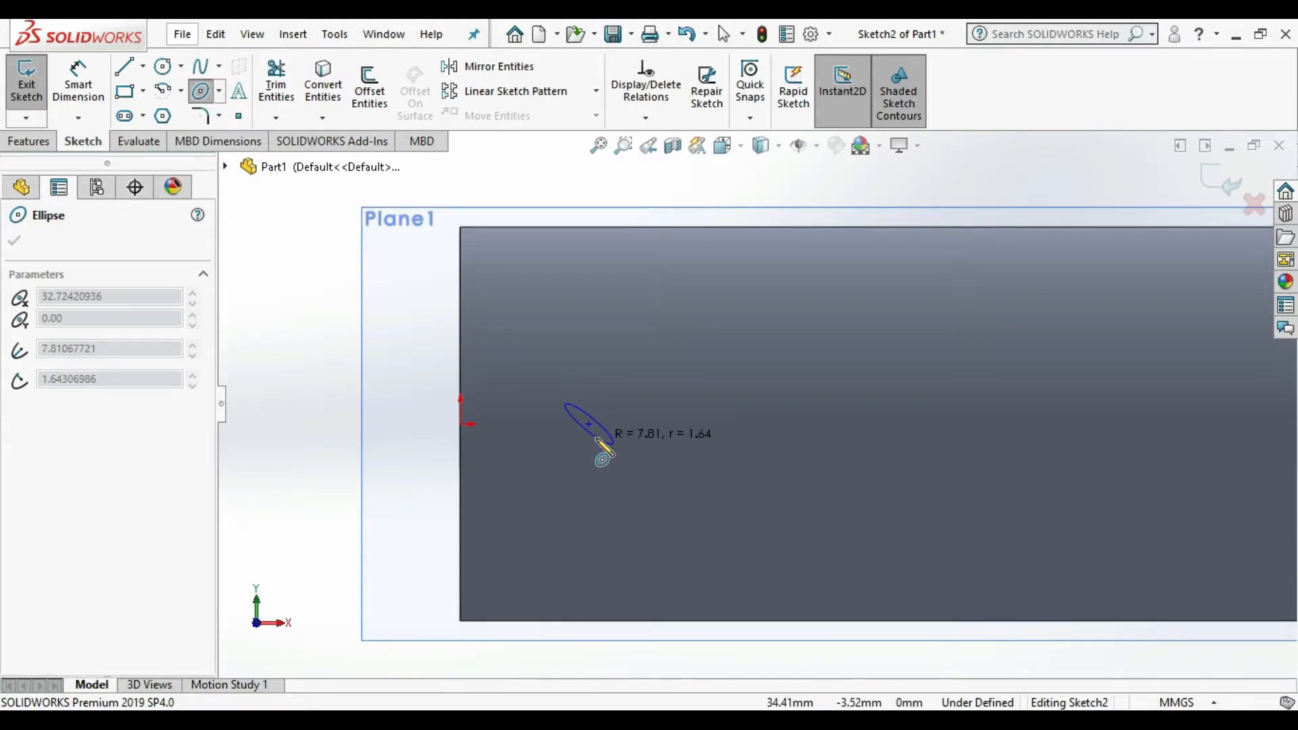
left_click(597, 440)
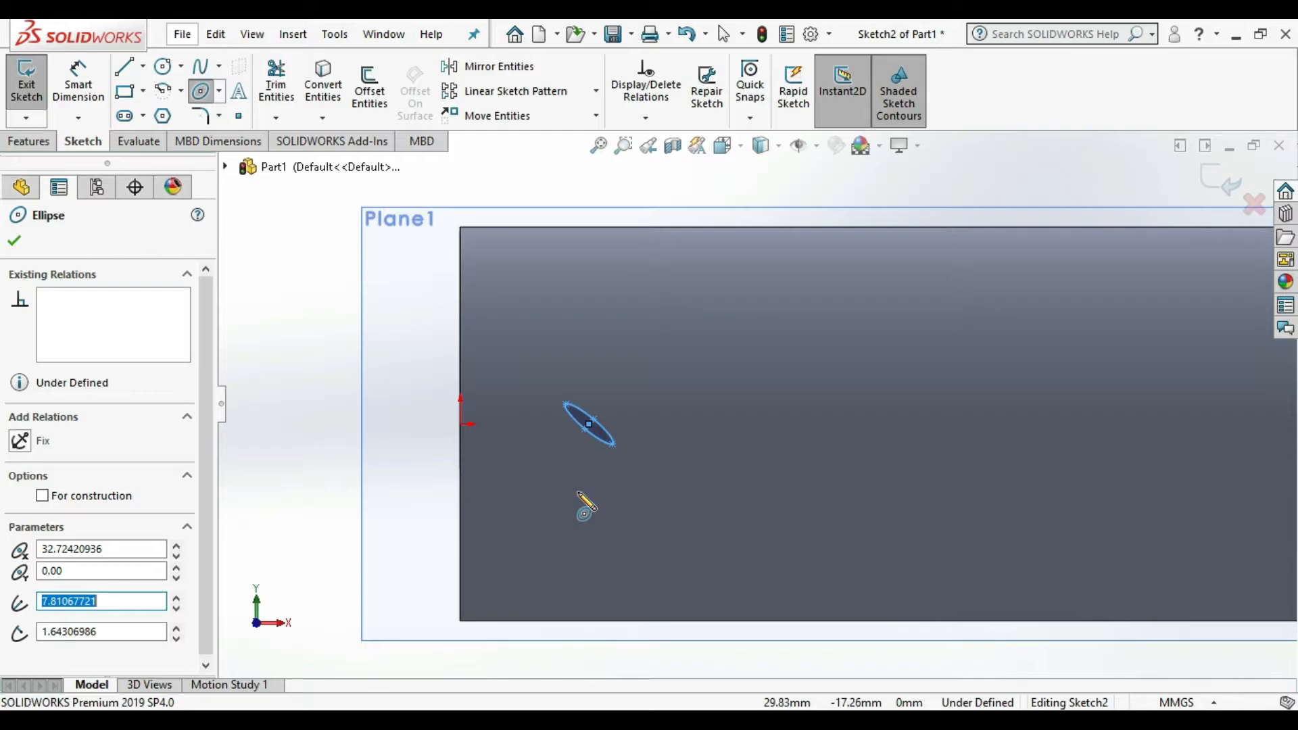
Set the ellipse's major radius to 12 mm and its minor radius to 2 mm.
left_click(177, 600)
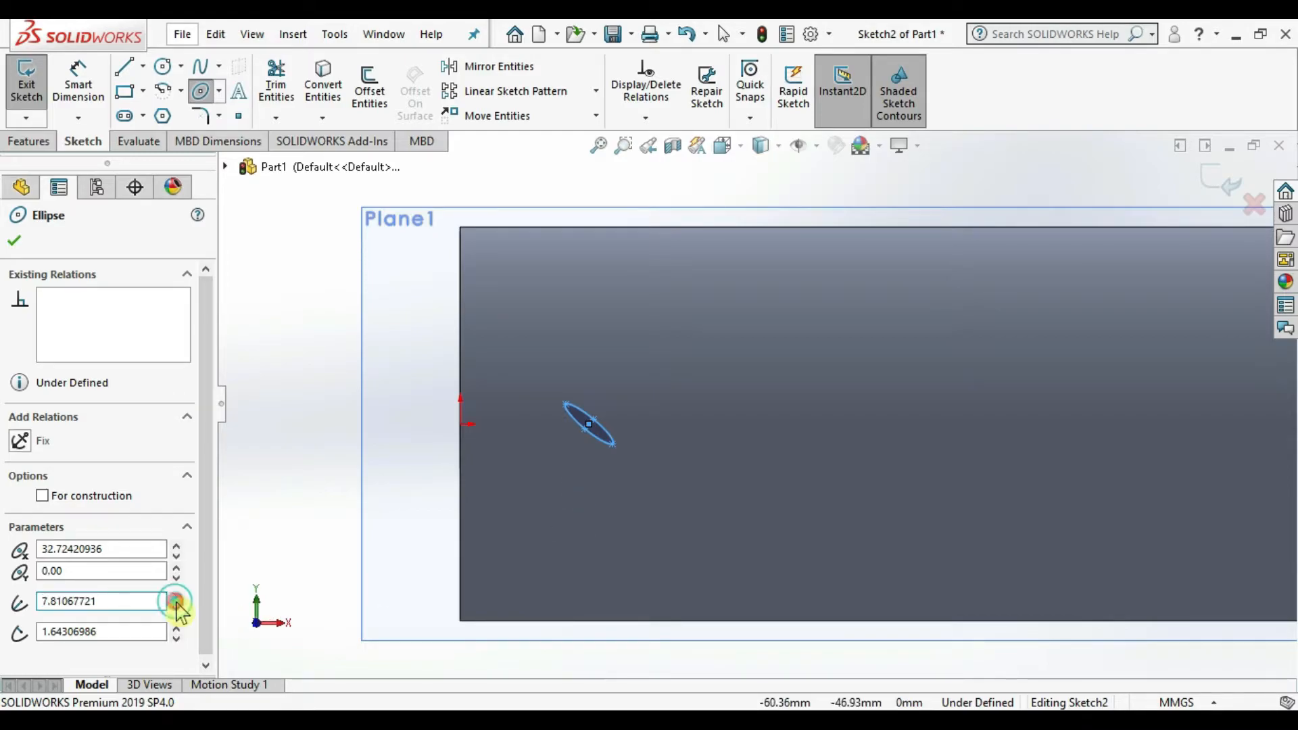
left_click(177, 602)
left_click(140, 601)
type("12")
key("Return")
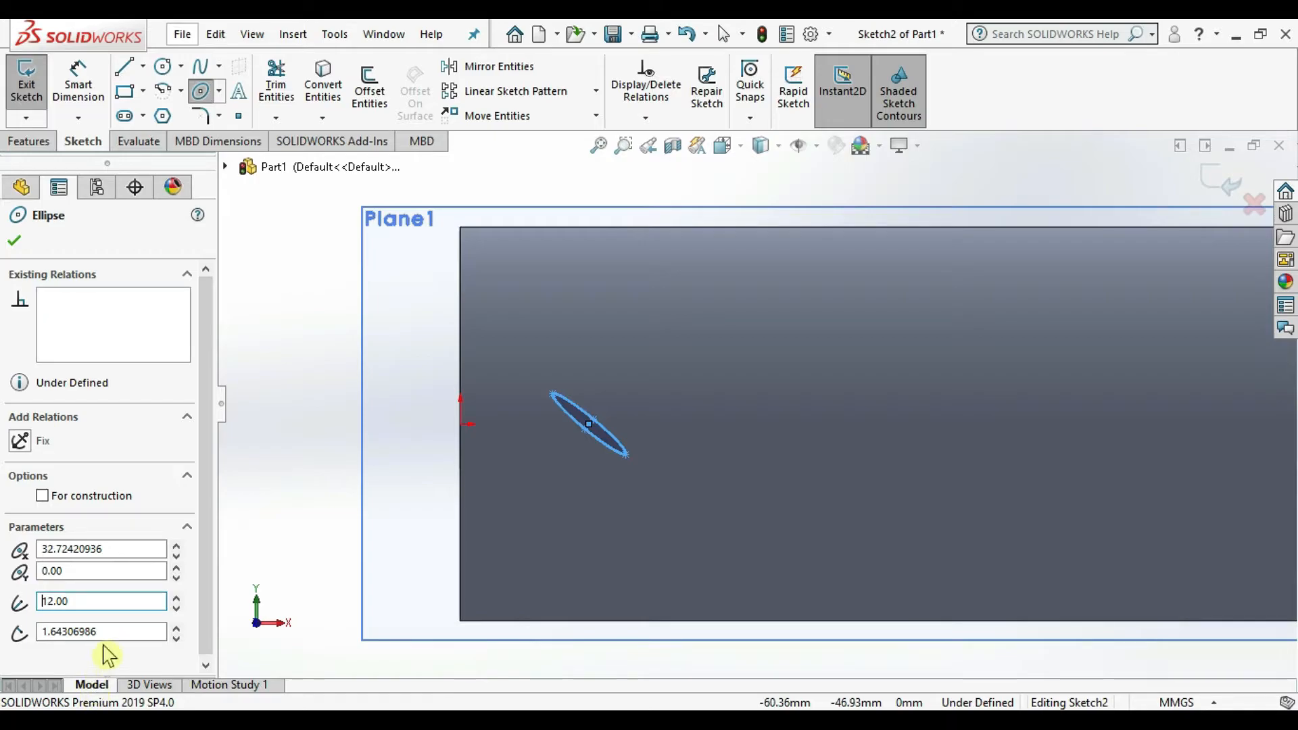
left_click(108, 625)
double_click(115, 632)
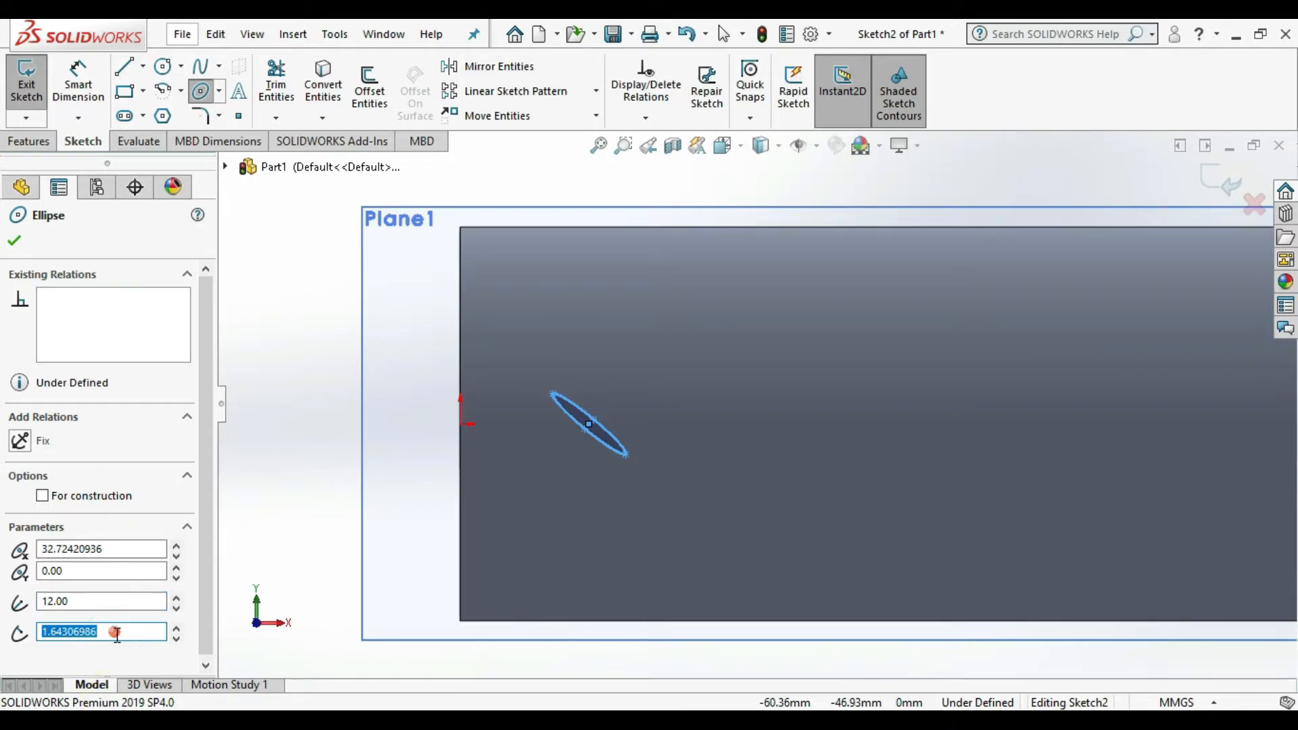
type("2")
key("Return")
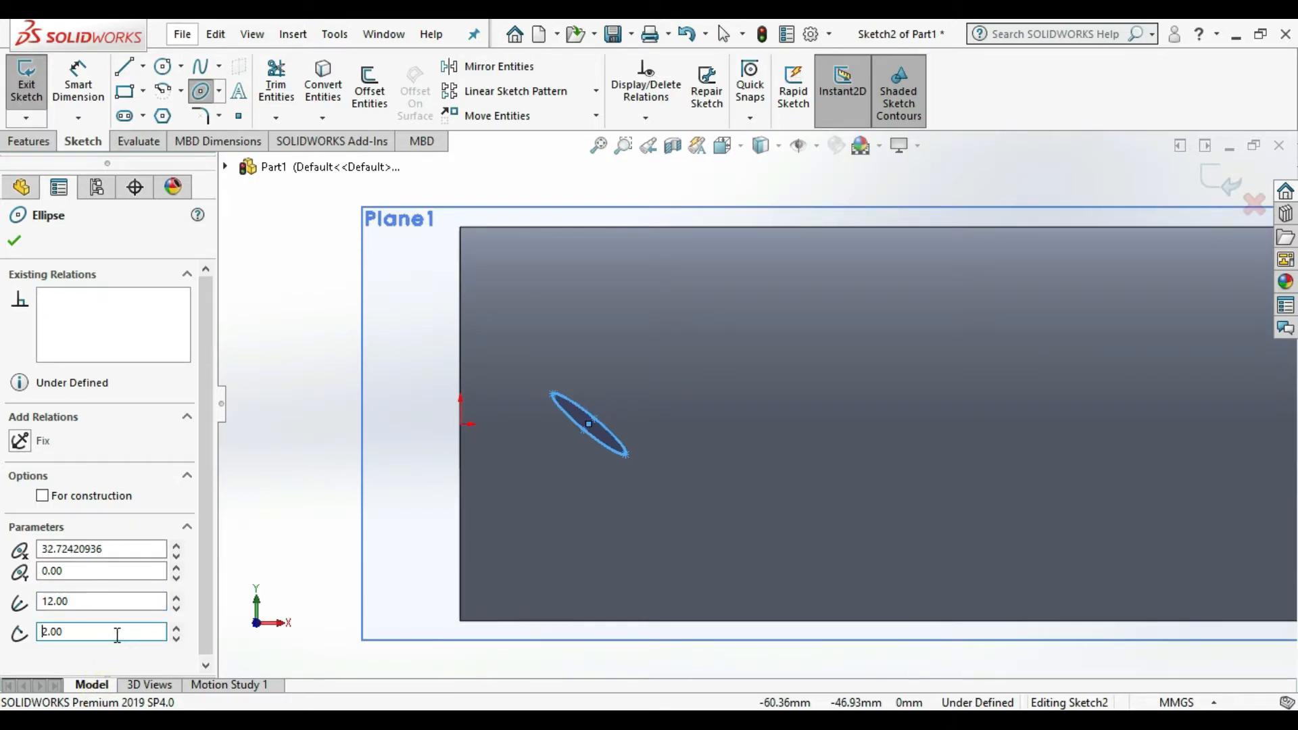
Set the ellipse's centre X coordinate to 20 mm and finish the ellipse.
double_click(101, 549)
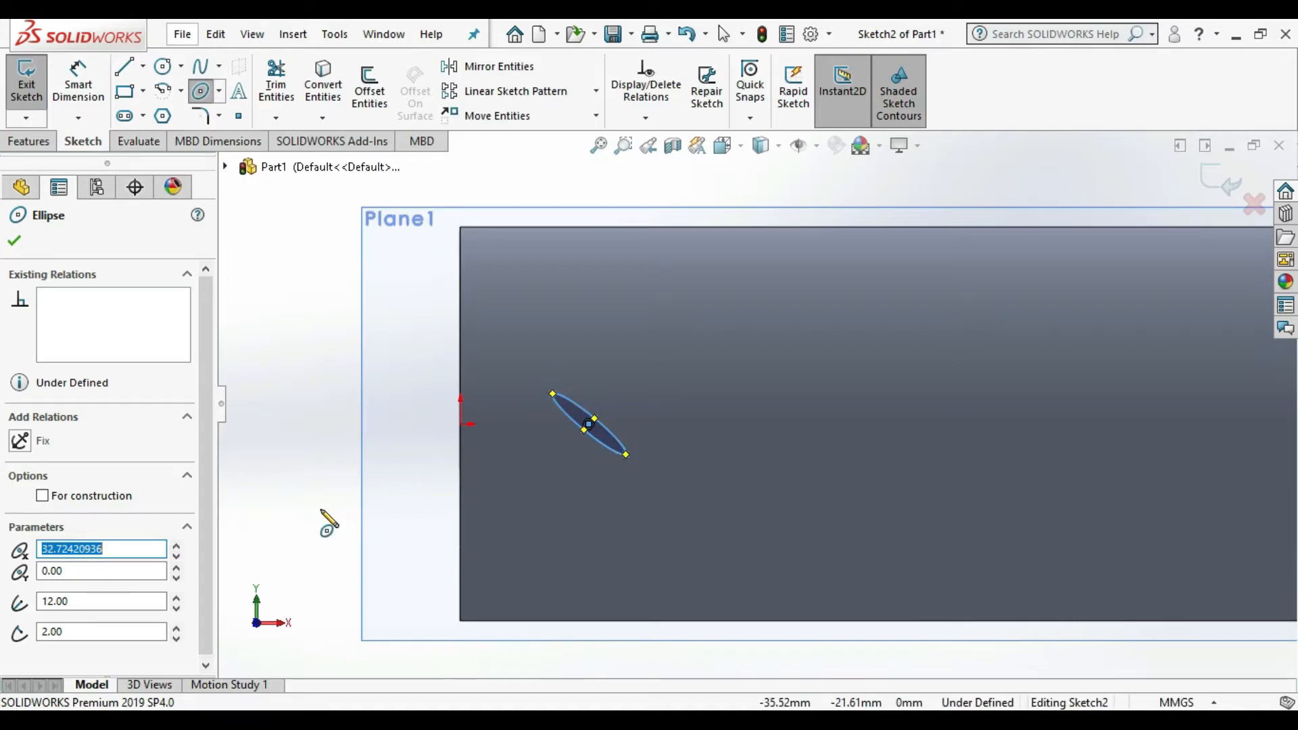
type("20")
key("Return")
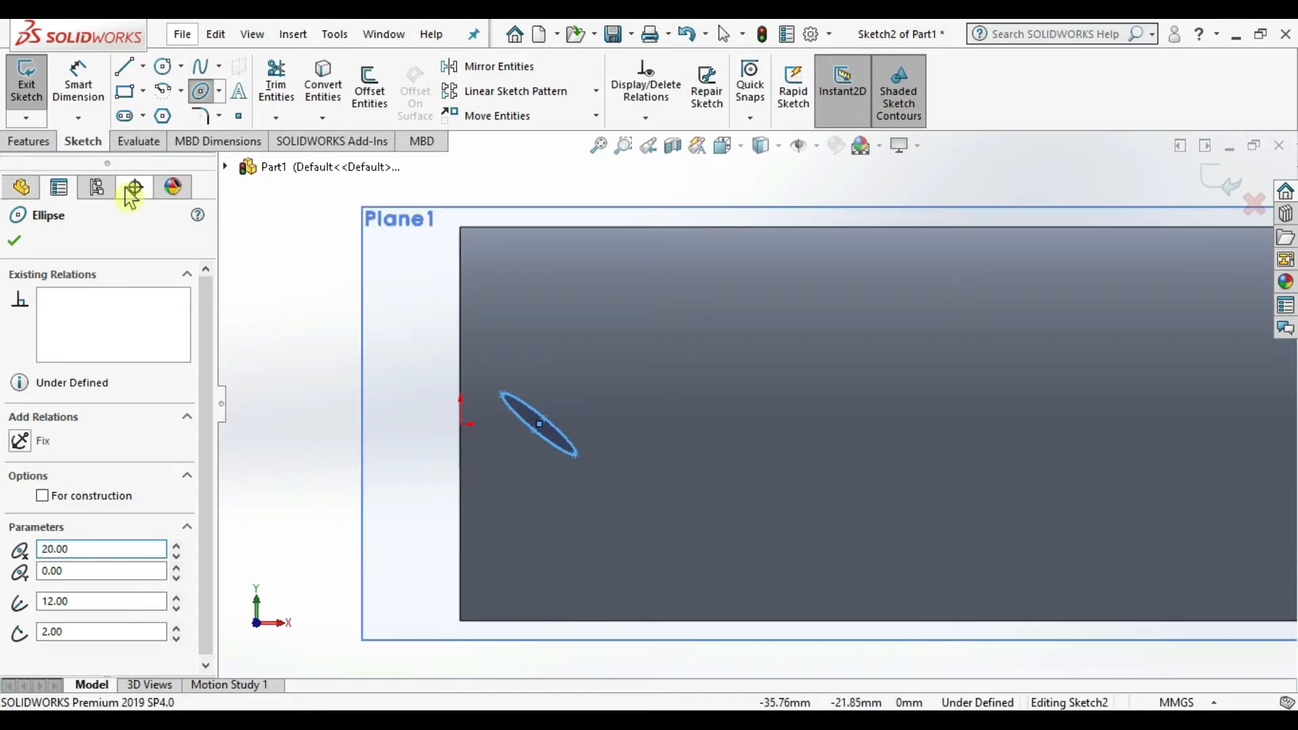
left_click(23, 243)
key("Escape")
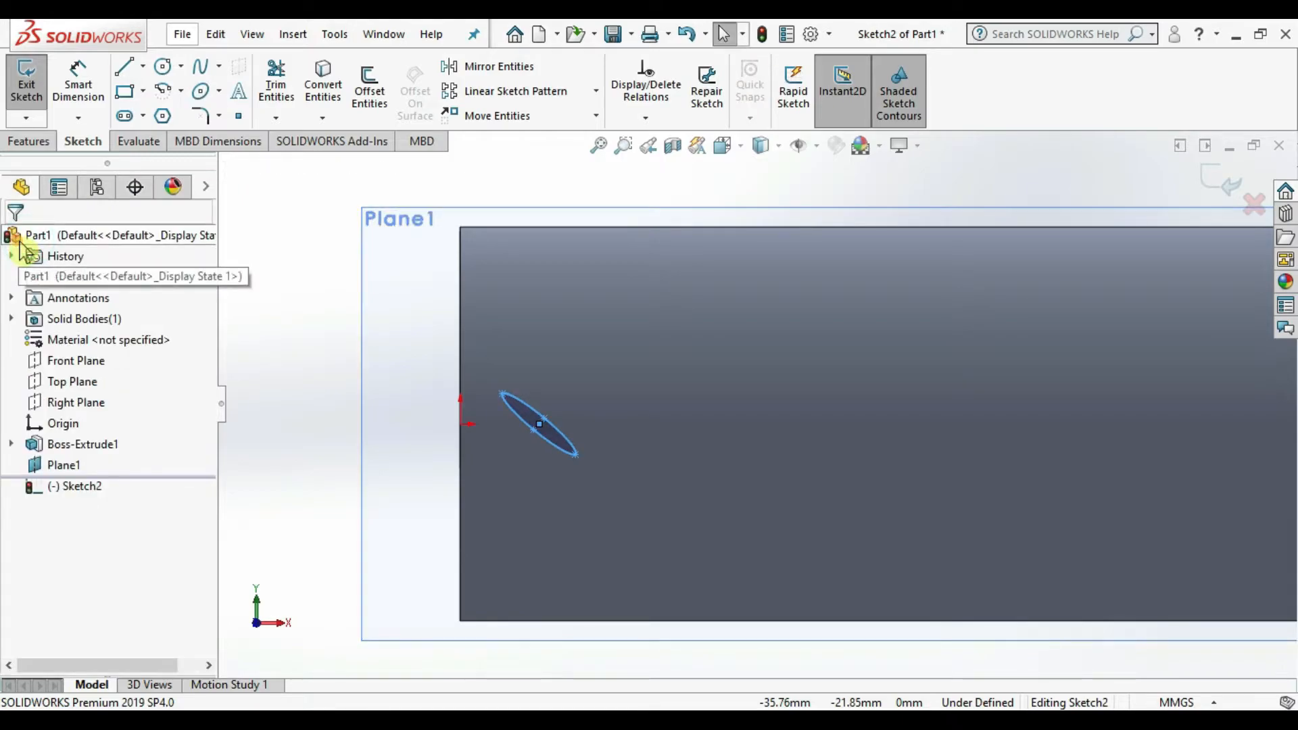
Start a boss extrusion of the ellipse and reverse it into the cylinder to a depth of about 175 mm.
left_click(20, 141)
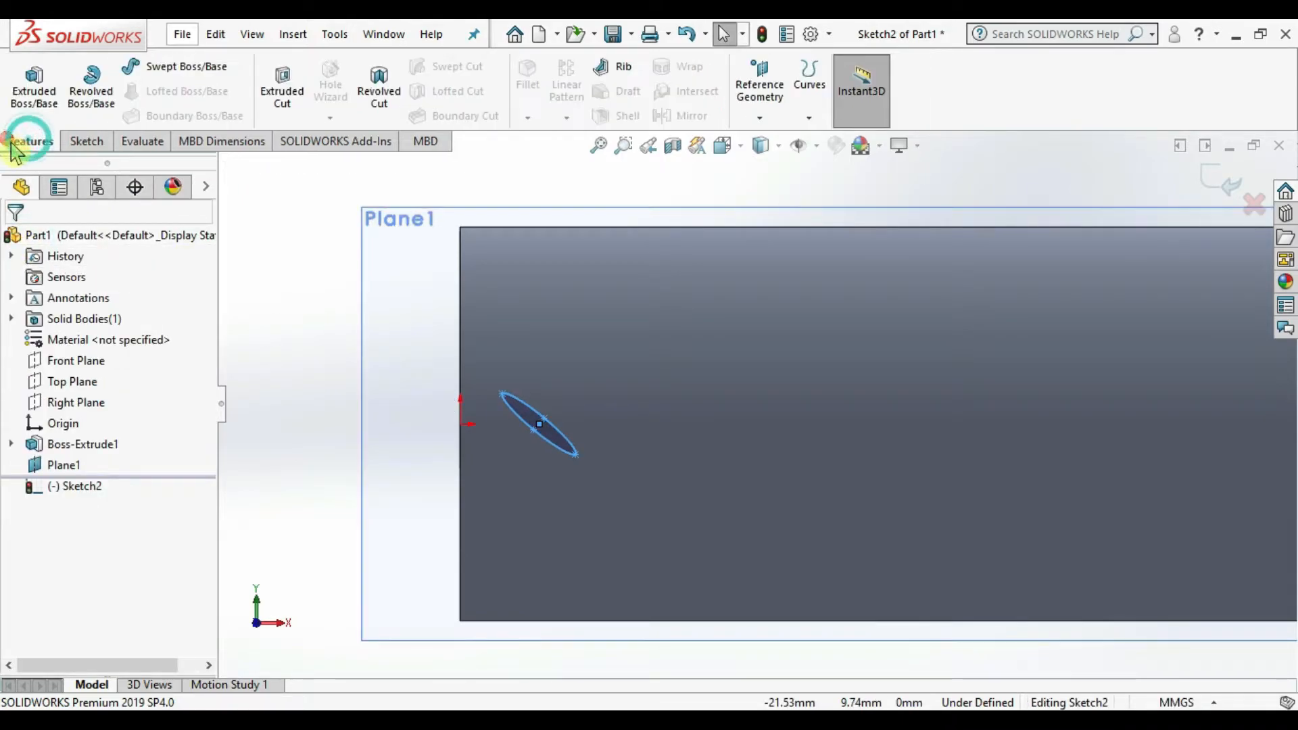
left_click(35, 93)
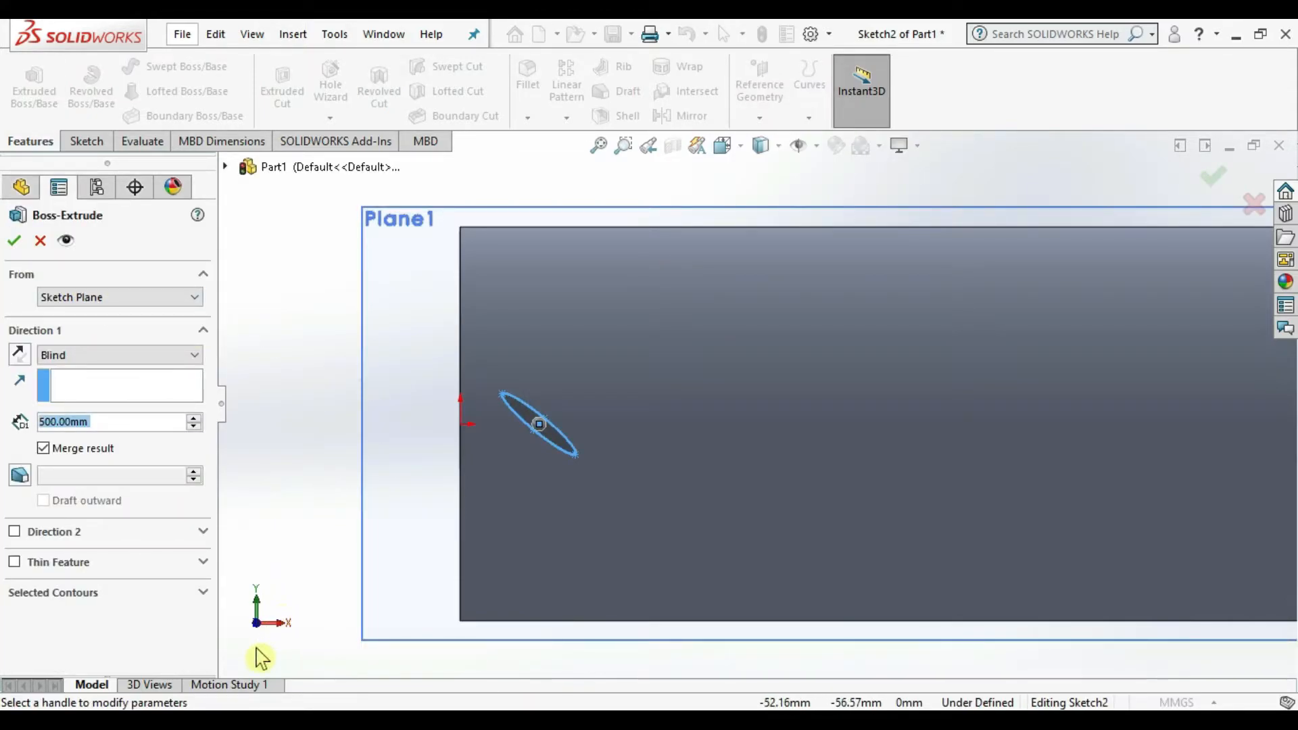
middle_click_drag(251, 652, 244, 649)
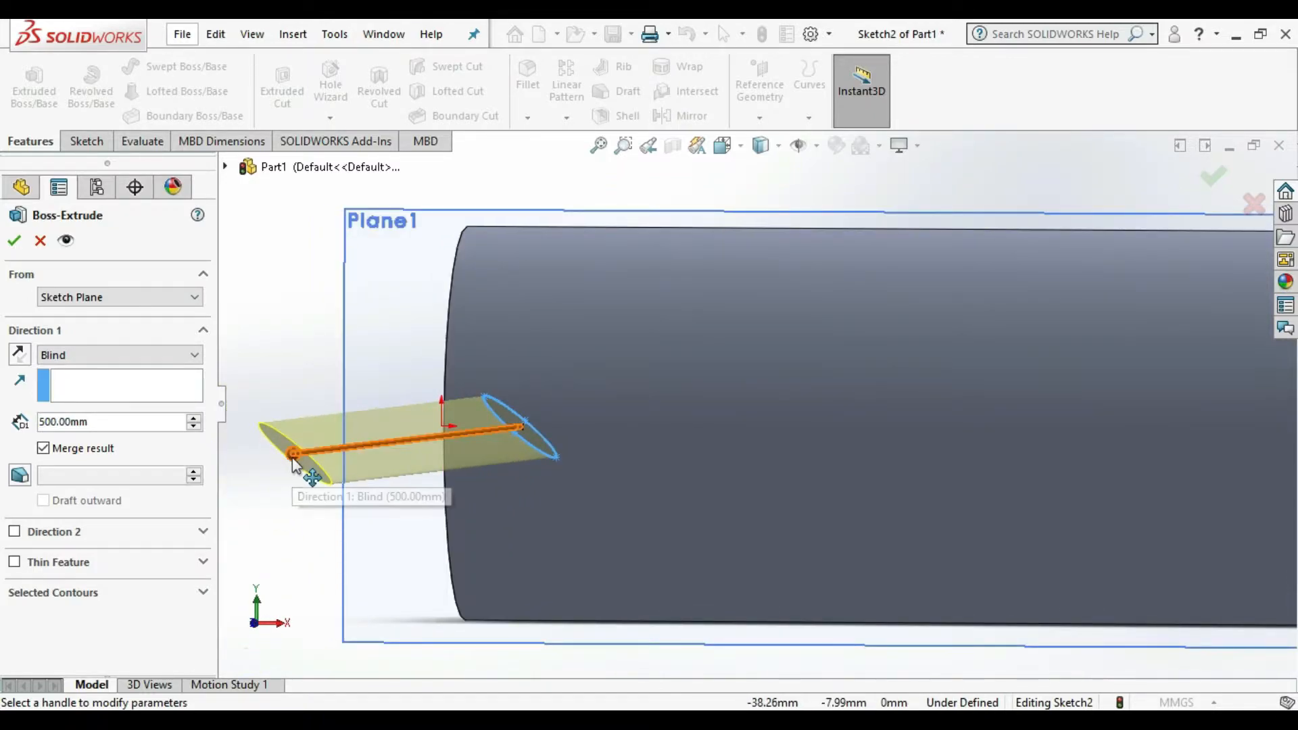
left_click_drag(292, 457, 601, 424)
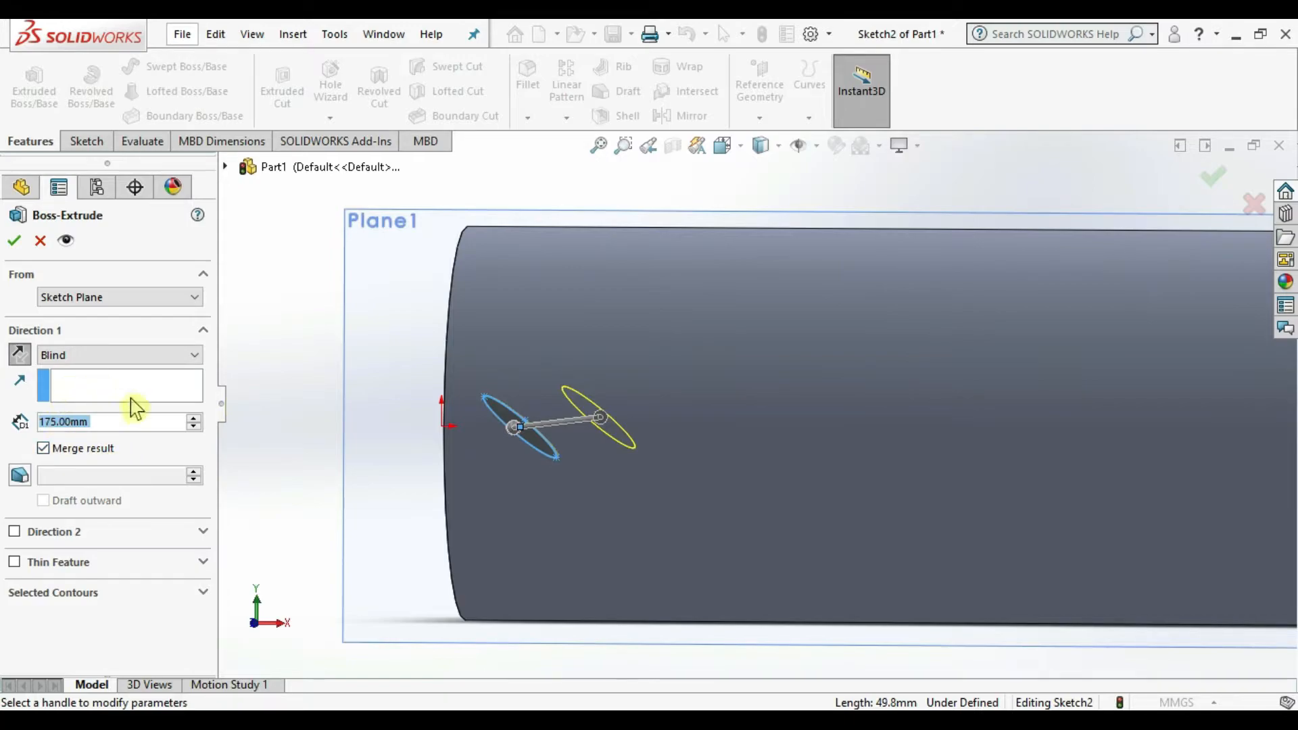
Turn off merging of the result, set the extrusion's Blind depth to 50 mm and create the elliptical boss.
left_click(45, 449)
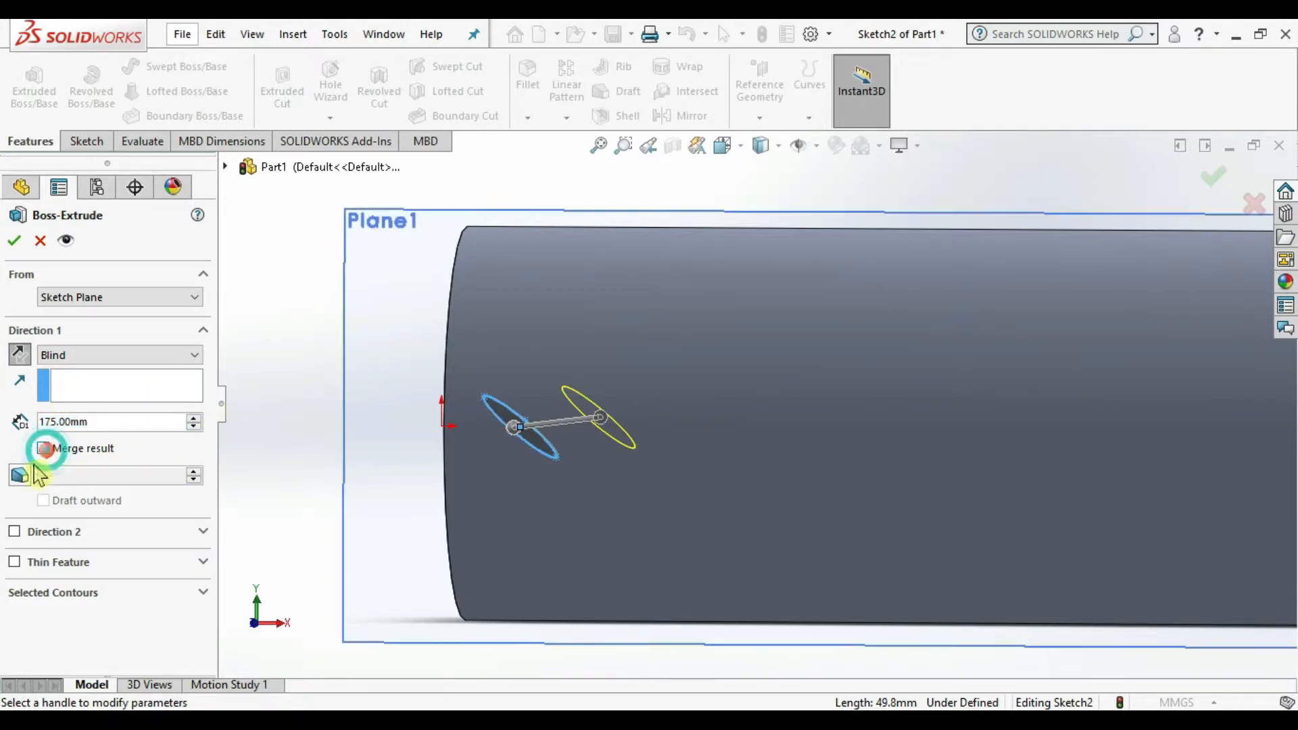
left_click(53, 424)
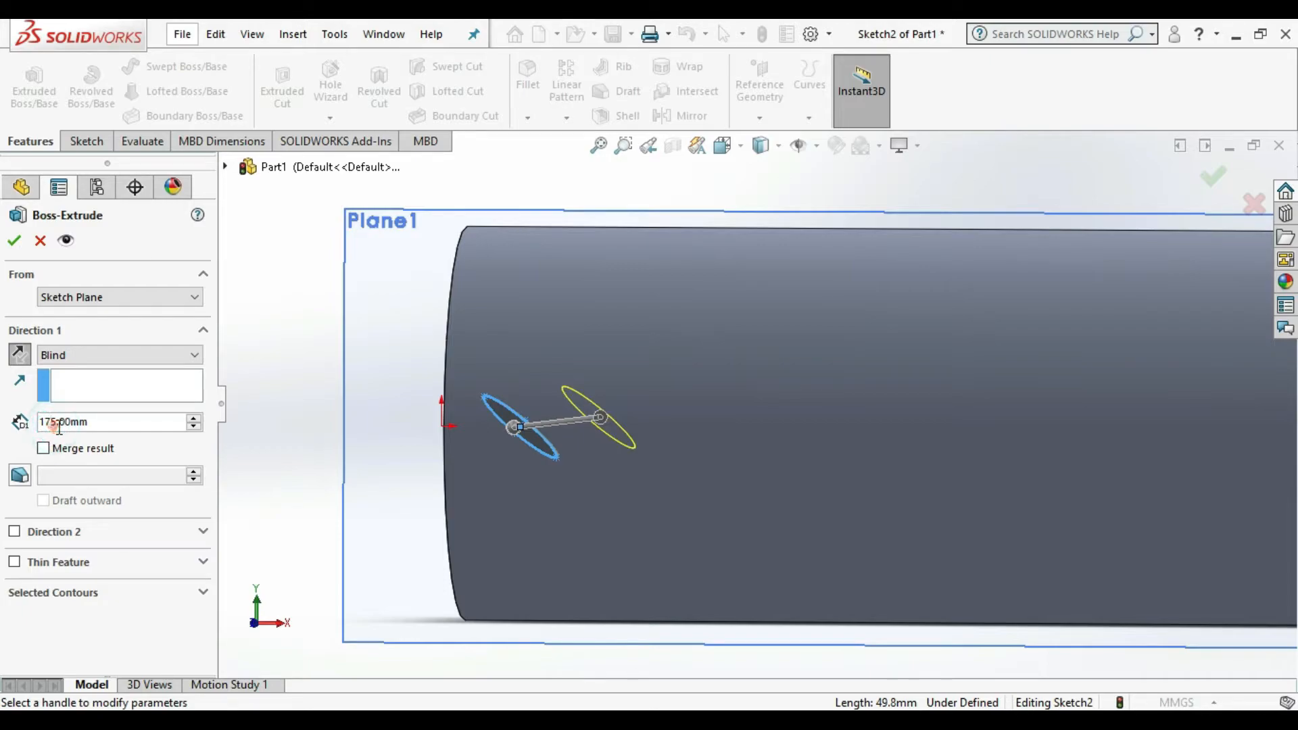
right_click(44, 424)
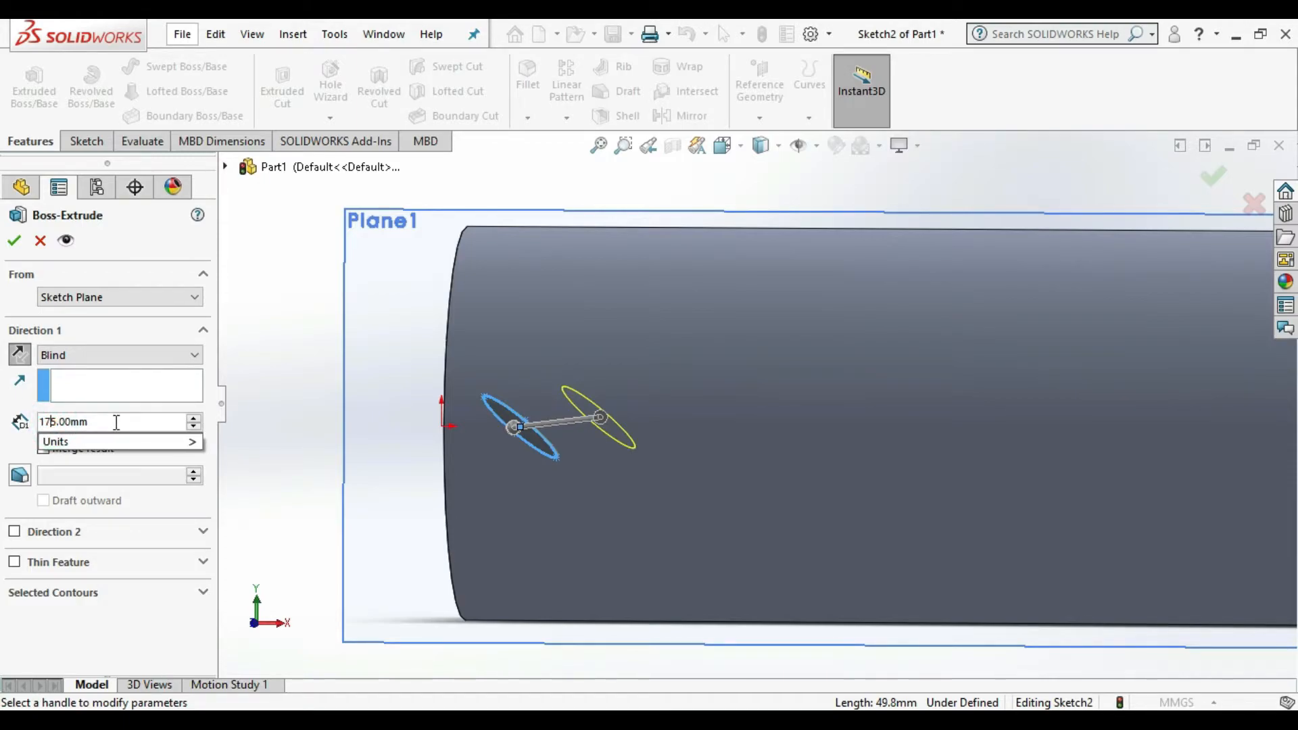
key("shift+Home")
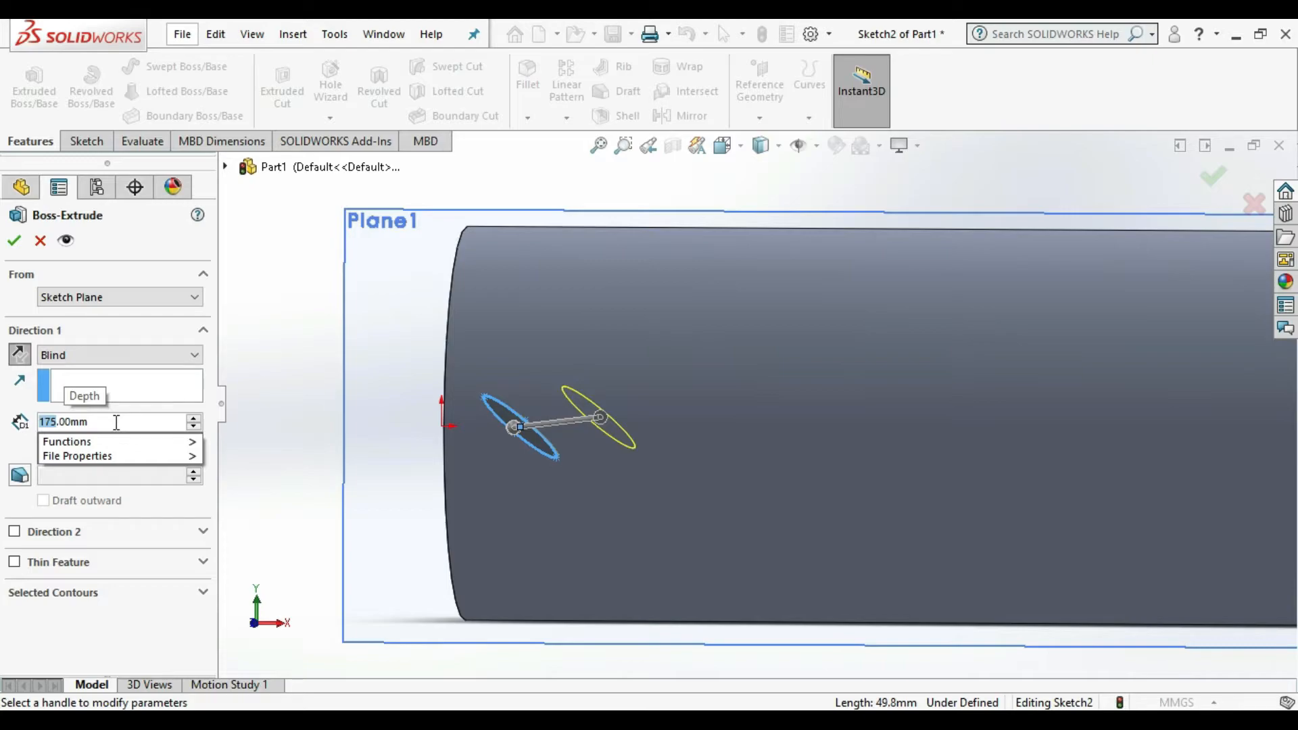
type("50")
key("Return")
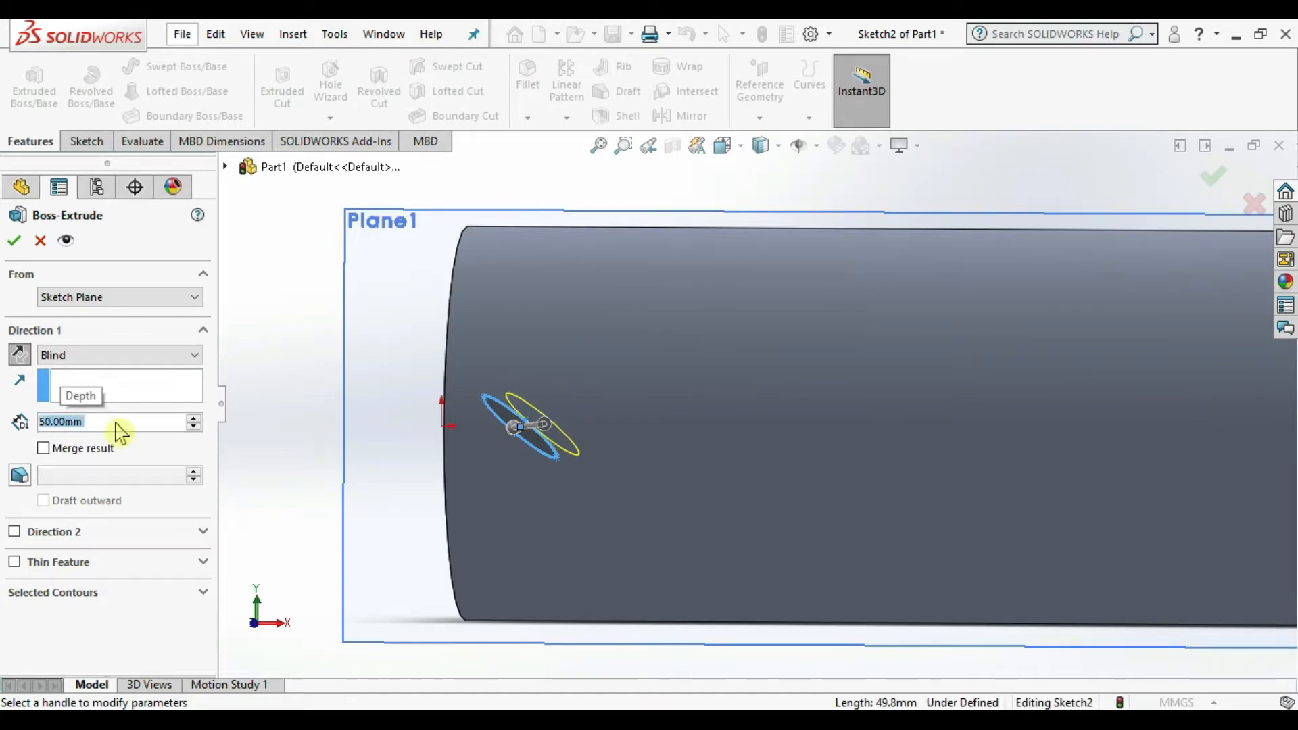
left_click(15, 244)
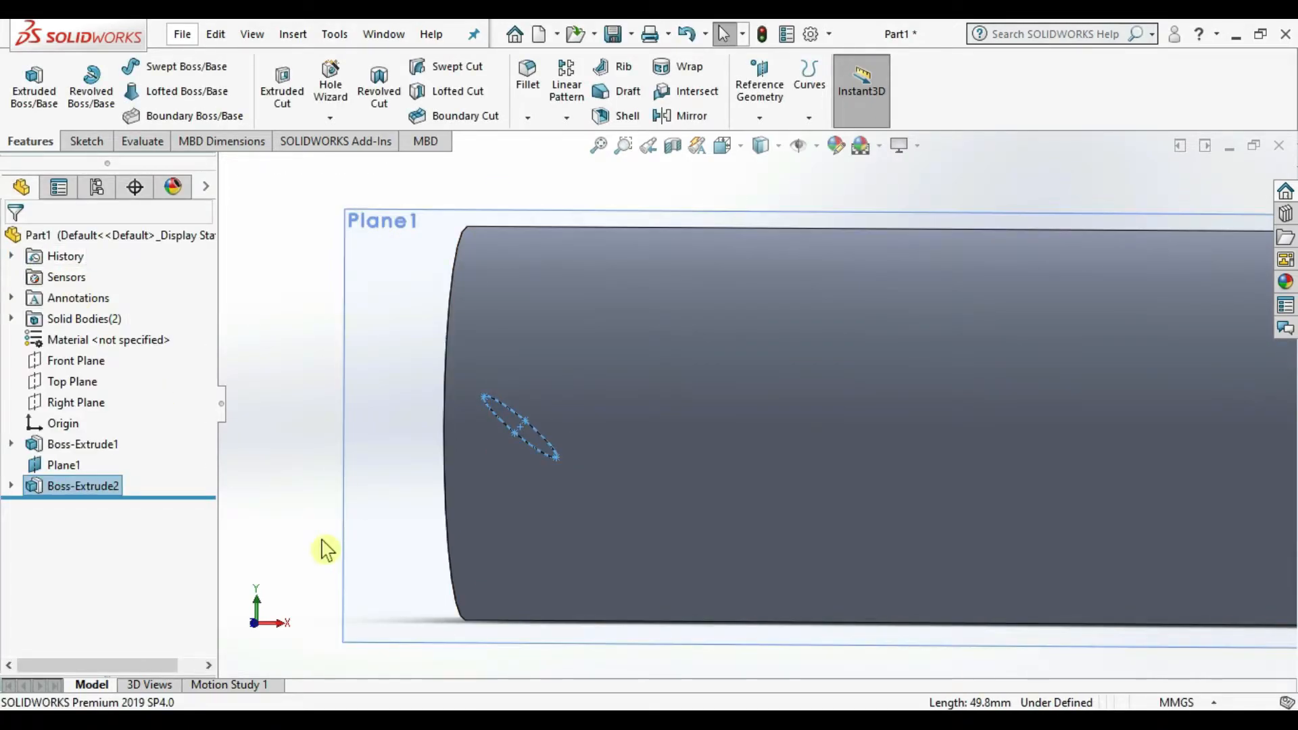
Start a circular pattern of the elliptical boss around the cylinder's end edge, with 10 instances equally spaced over 360 degrees.
middle_click_drag(319, 559, 548, 429)
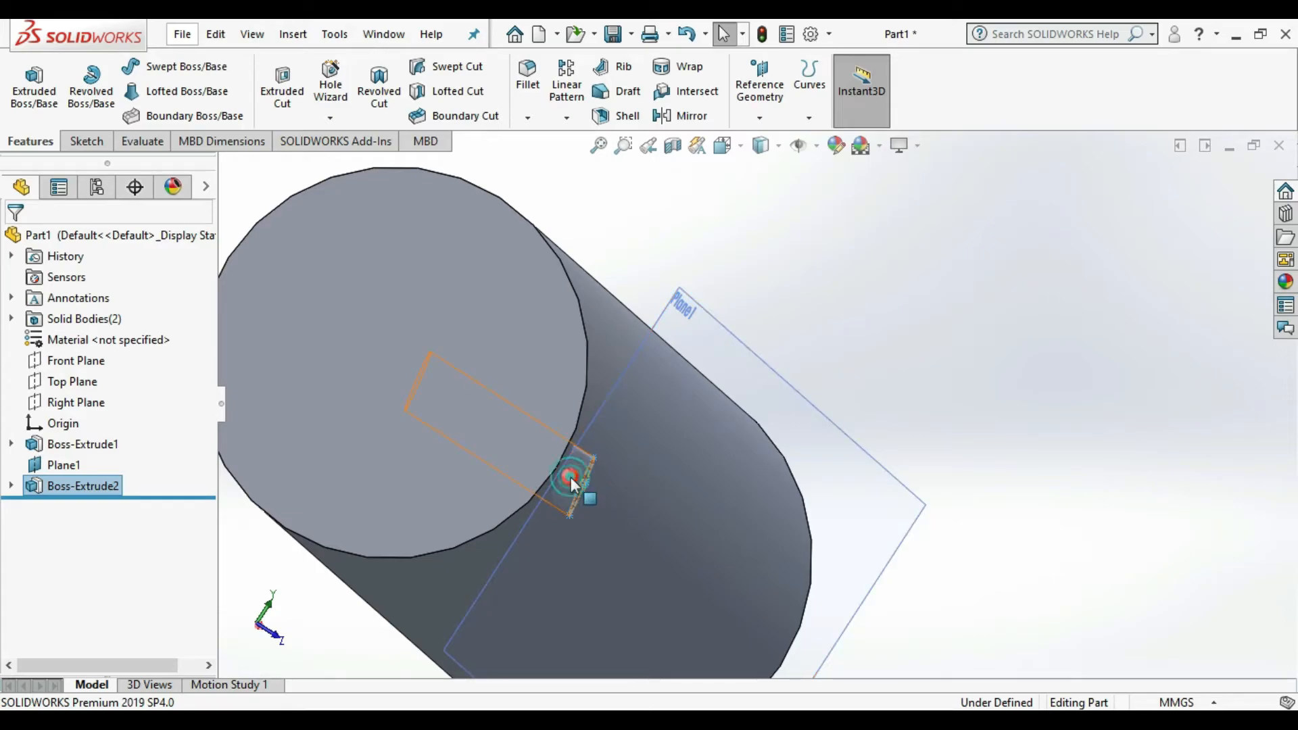
left_click(571, 481)
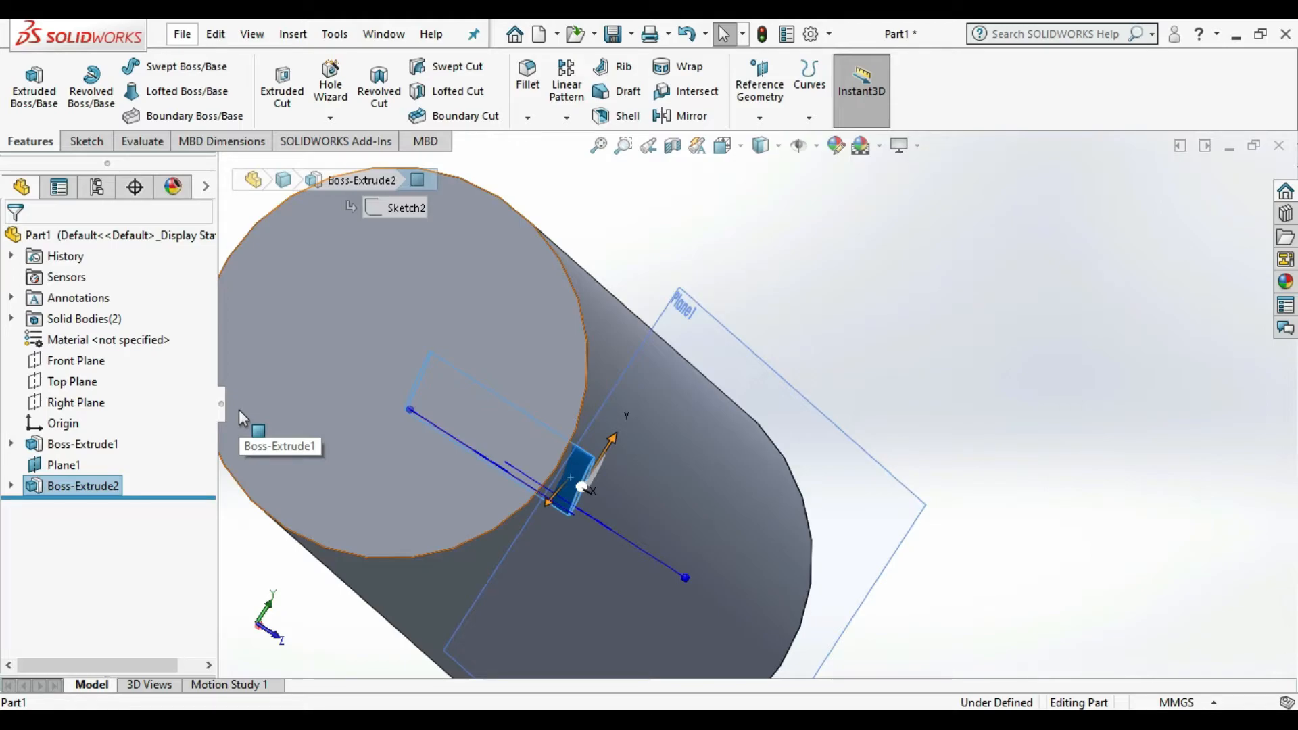
left_click(567, 118)
left_click(597, 165)
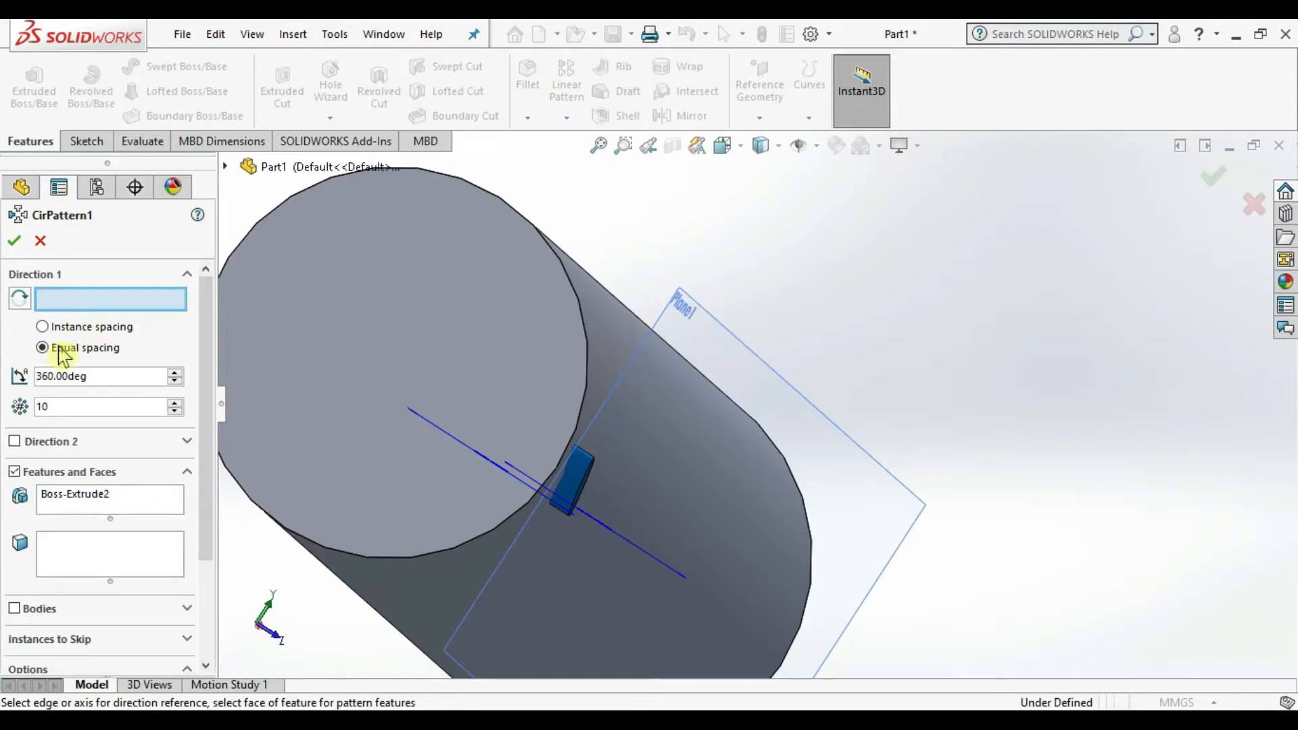
left_click(578, 307)
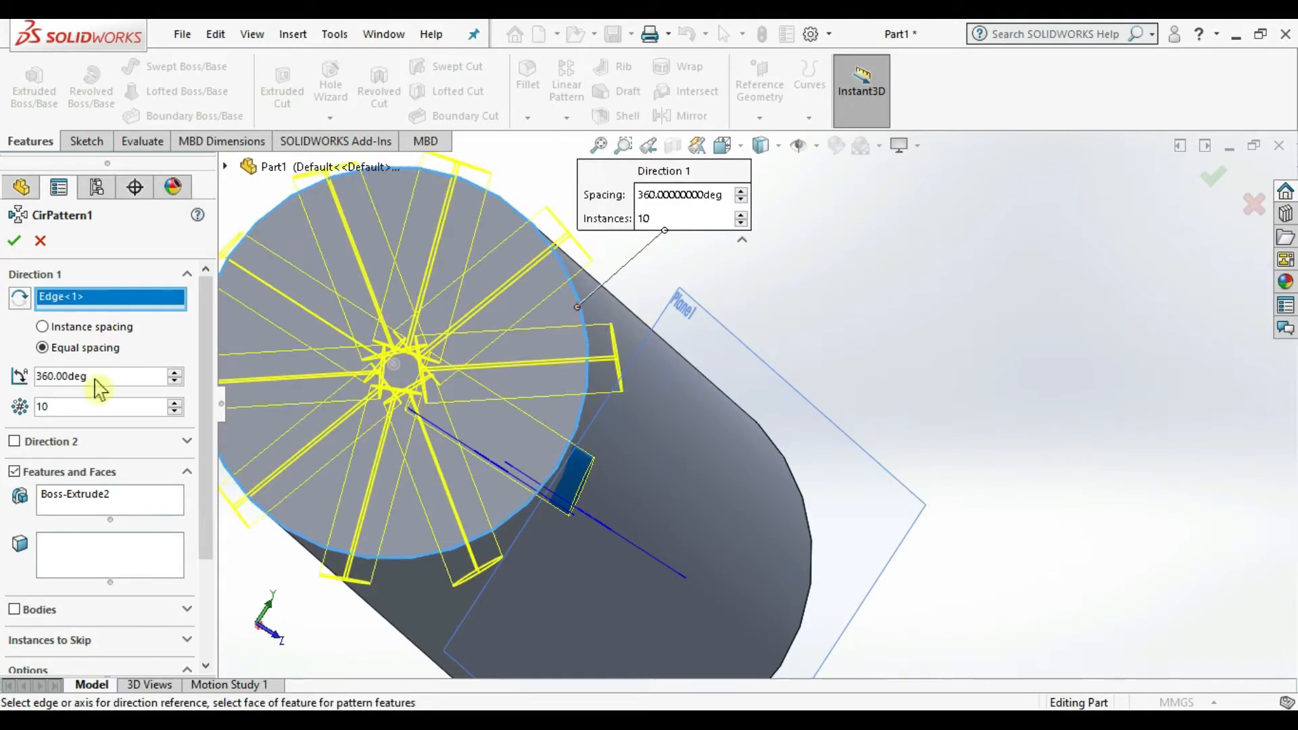
left_click(45, 348)
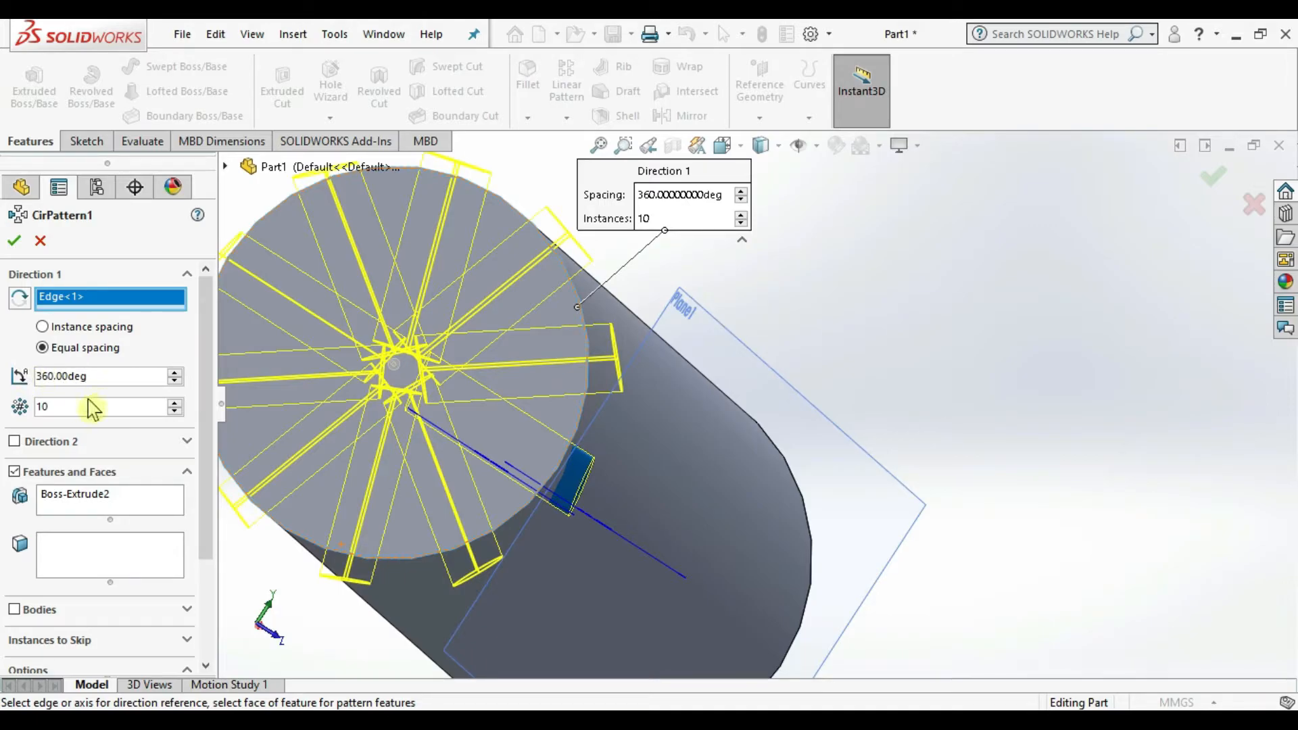
Switch the circular pattern from features to bodies, select the elliptical boss as the body to repeat, and create the pattern.
left_click(15, 473)
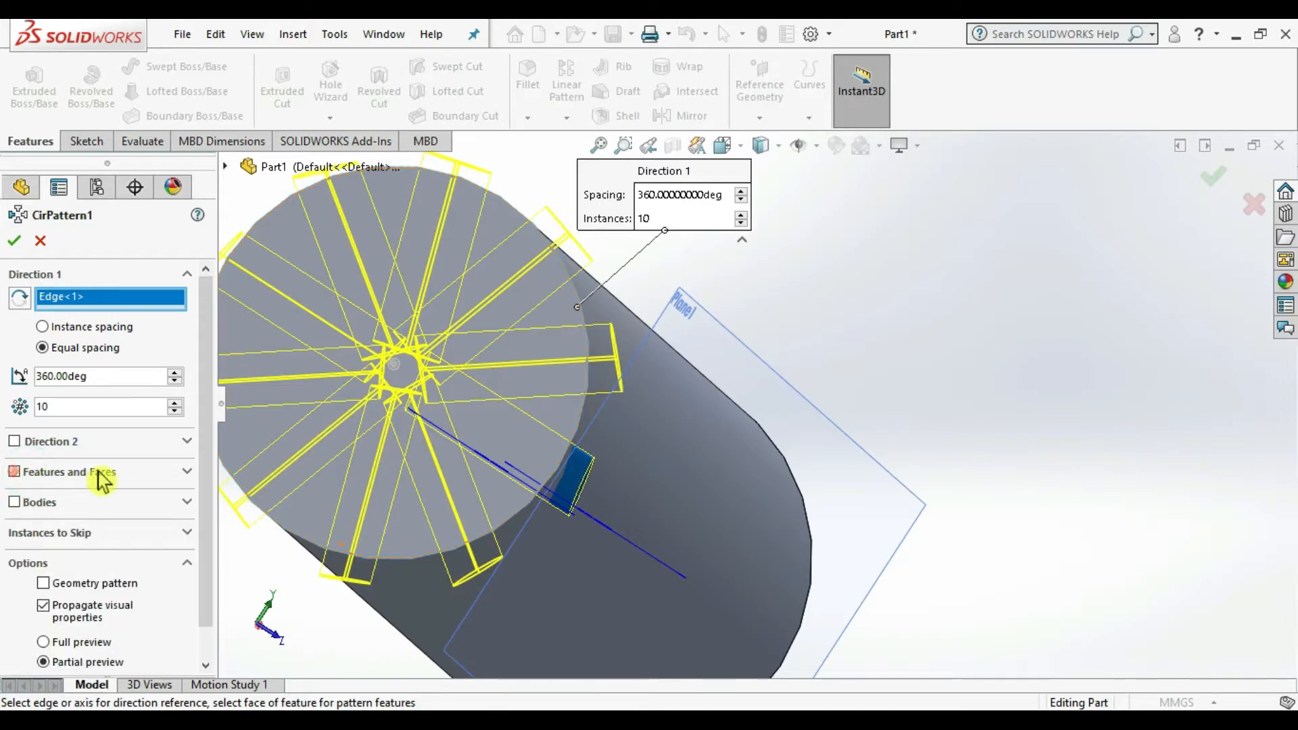
left_click(14, 501)
left_click(61, 531)
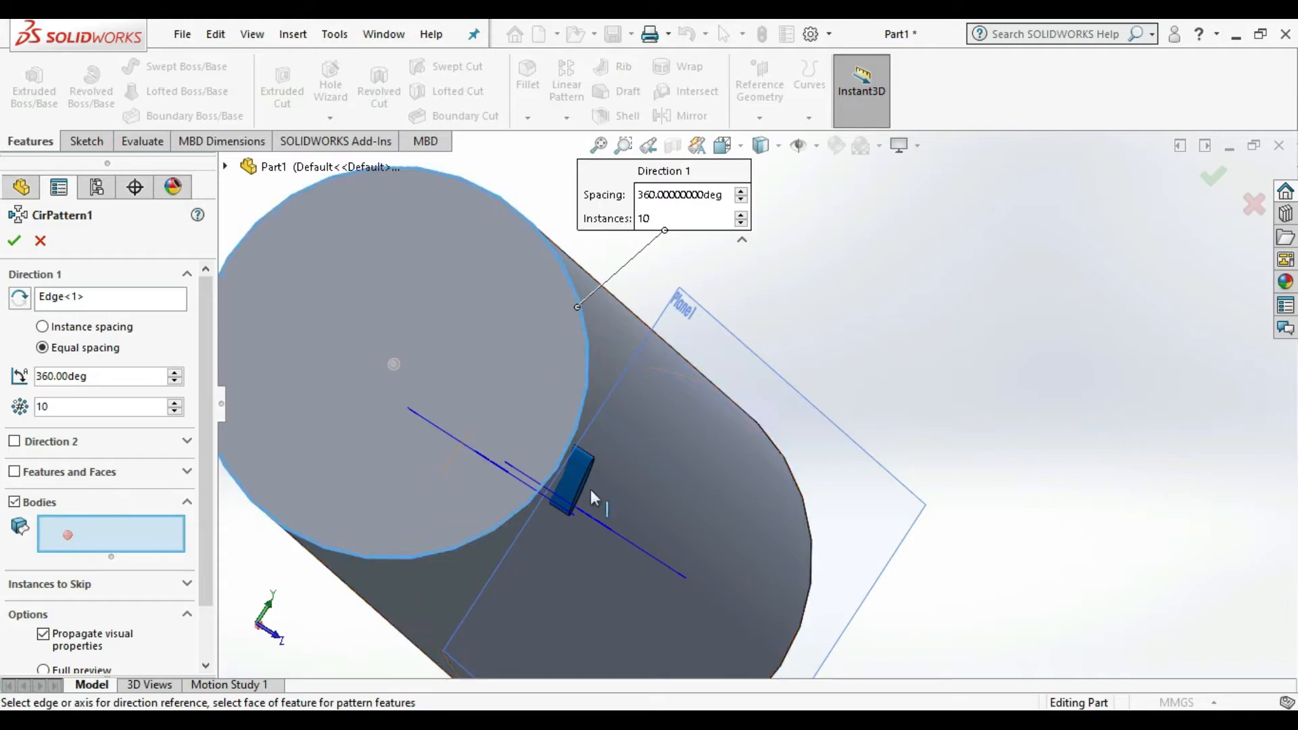
left_click(574, 481)
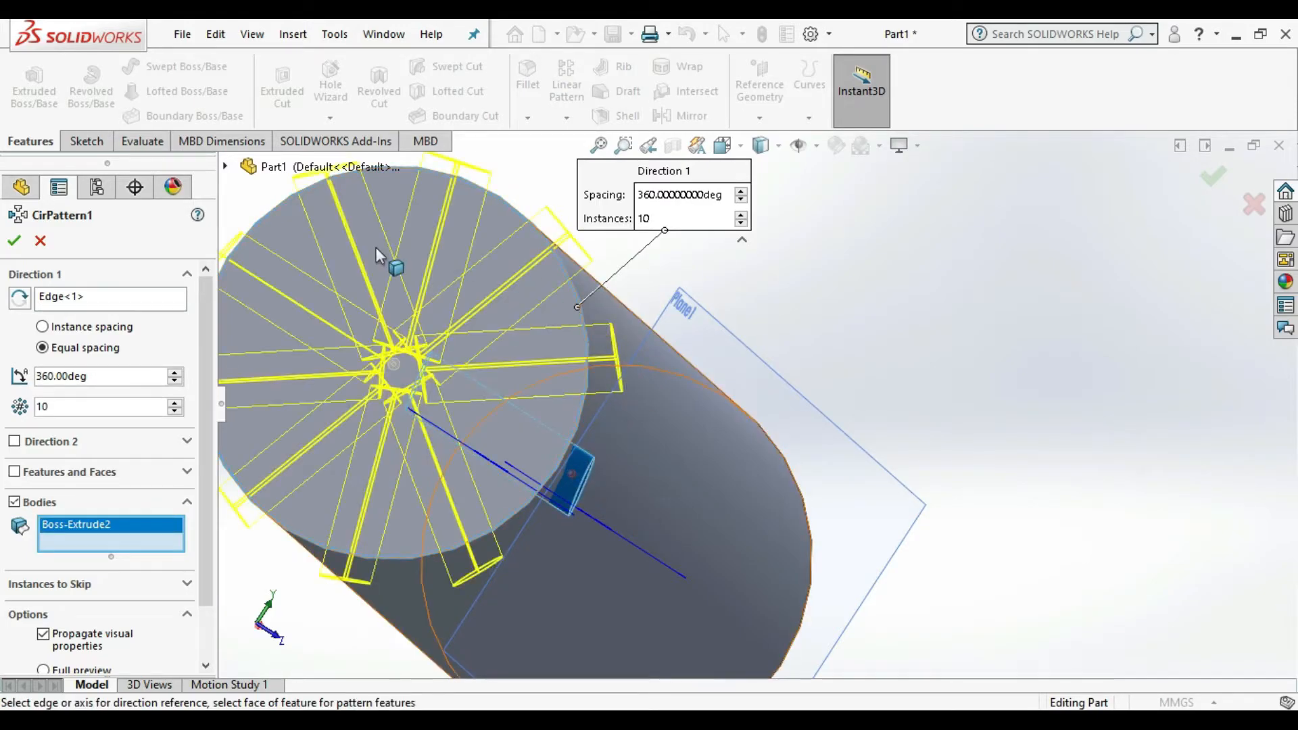
left_click(15, 243)
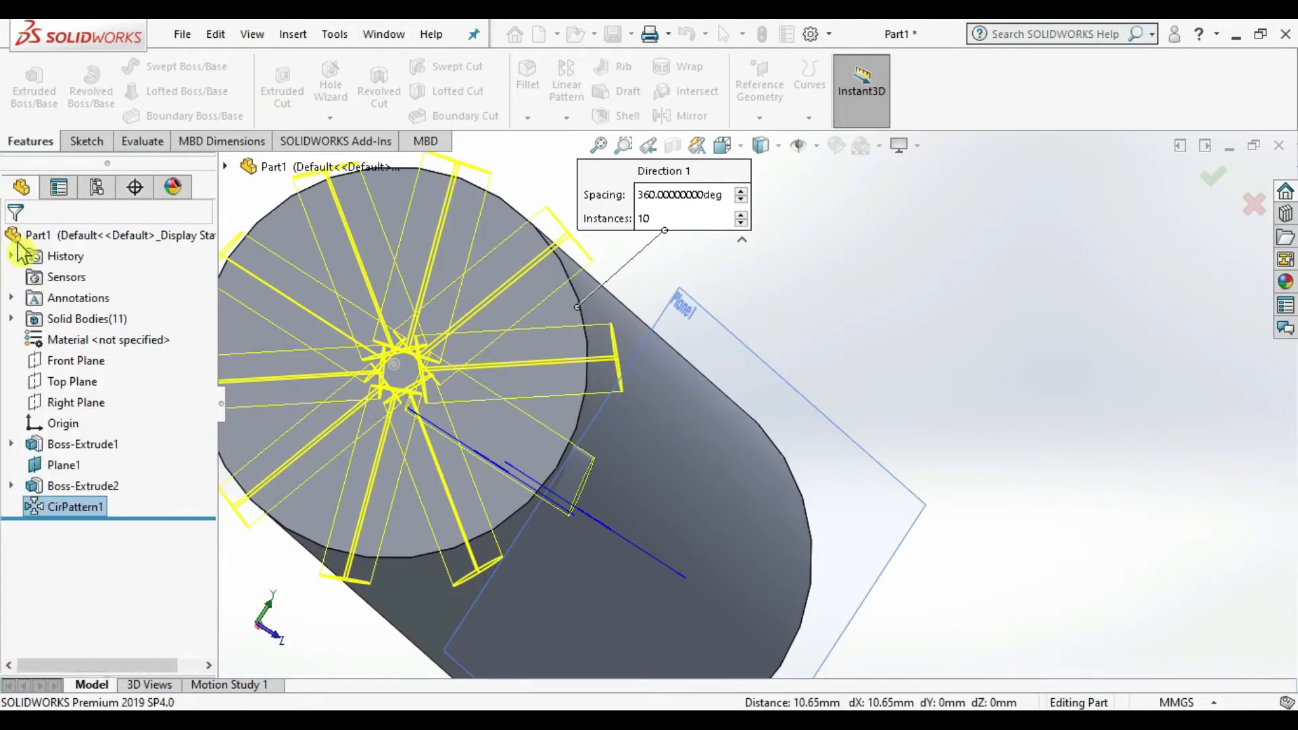
middle_click_drag(788, 283, 819, 277)
key("Escape")
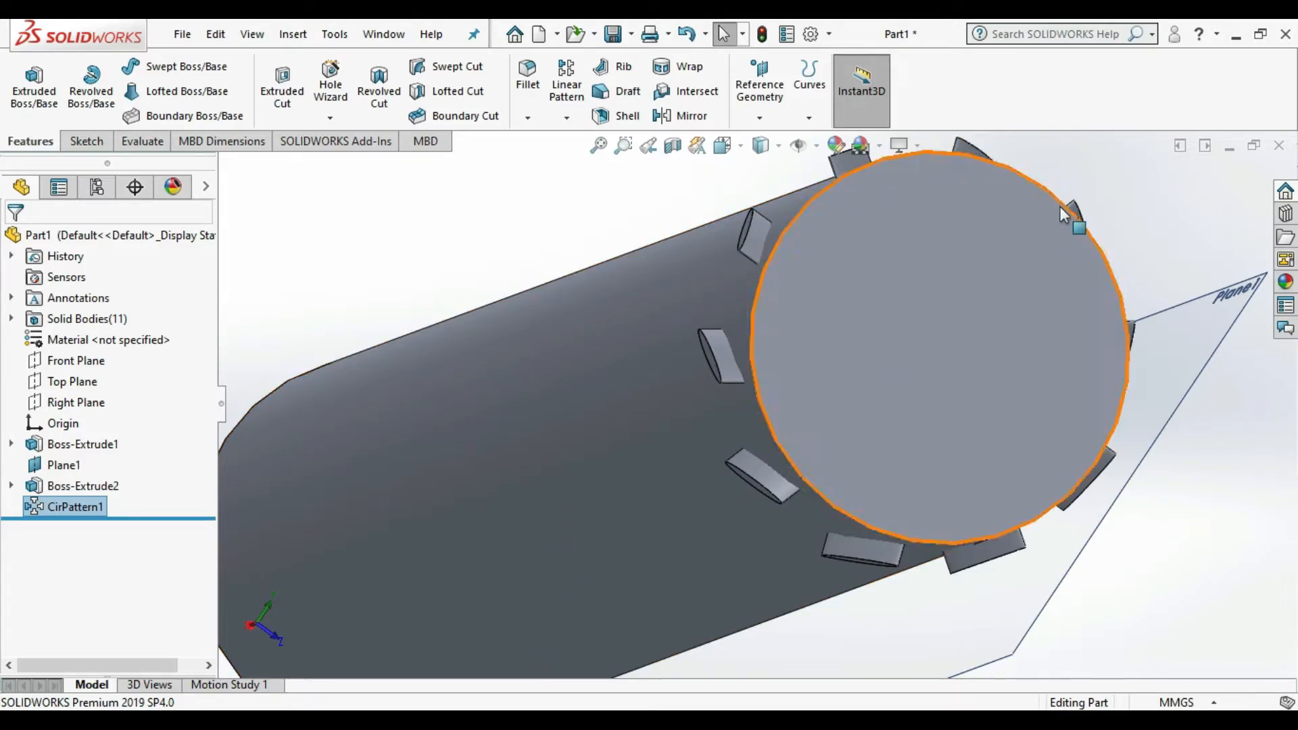
left_click(725, 355)
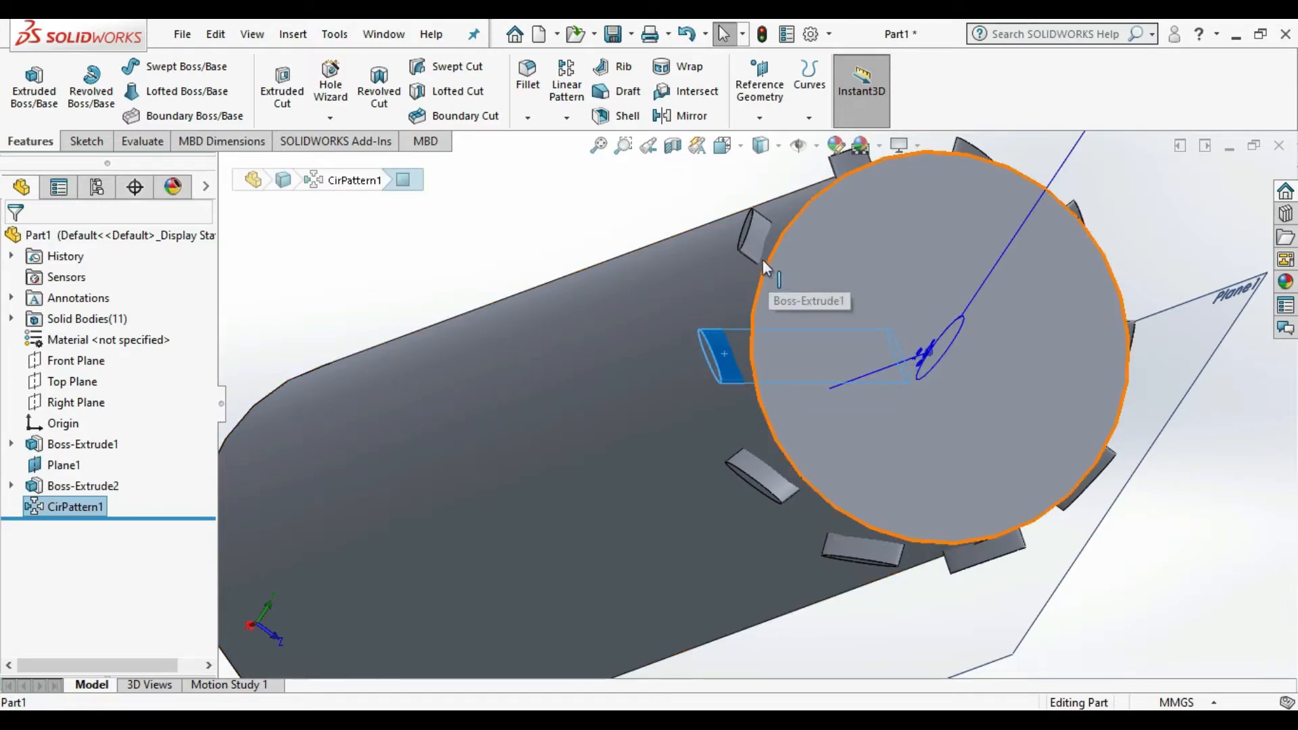
left_click(753, 240, "ctrl")
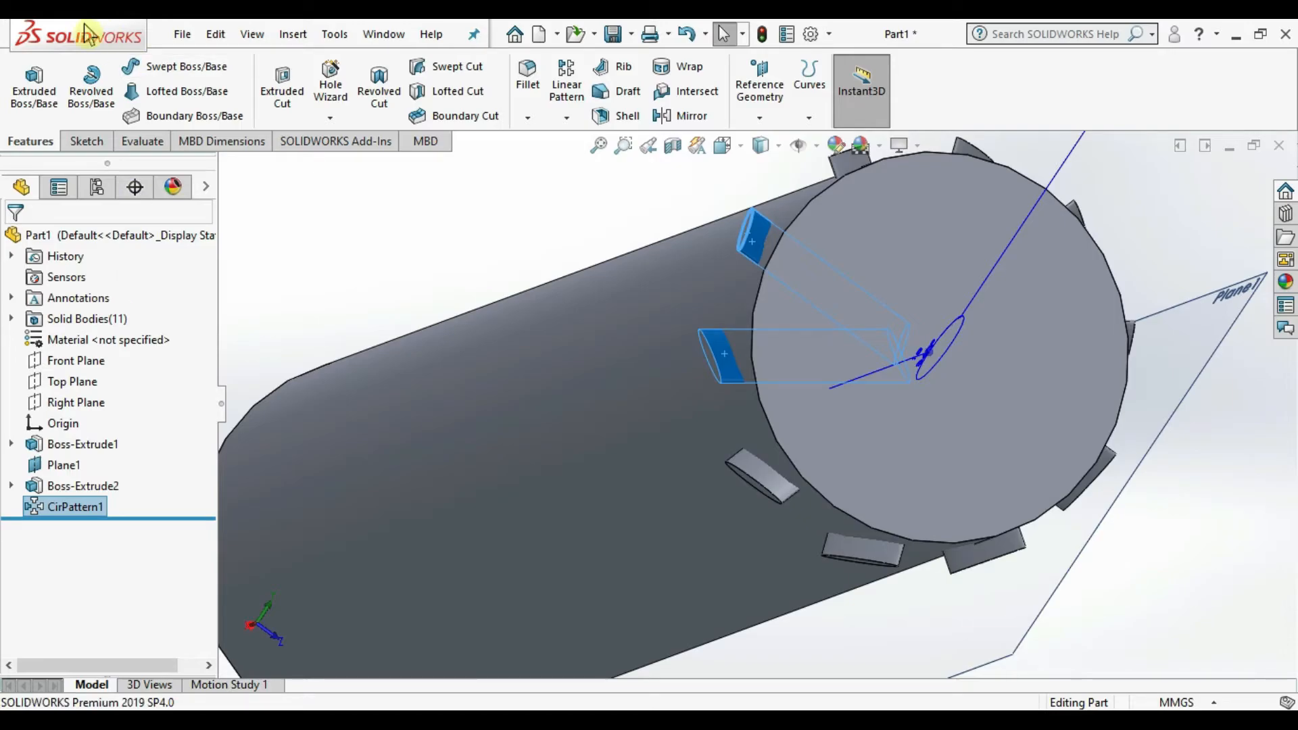
left_click(523, 239)
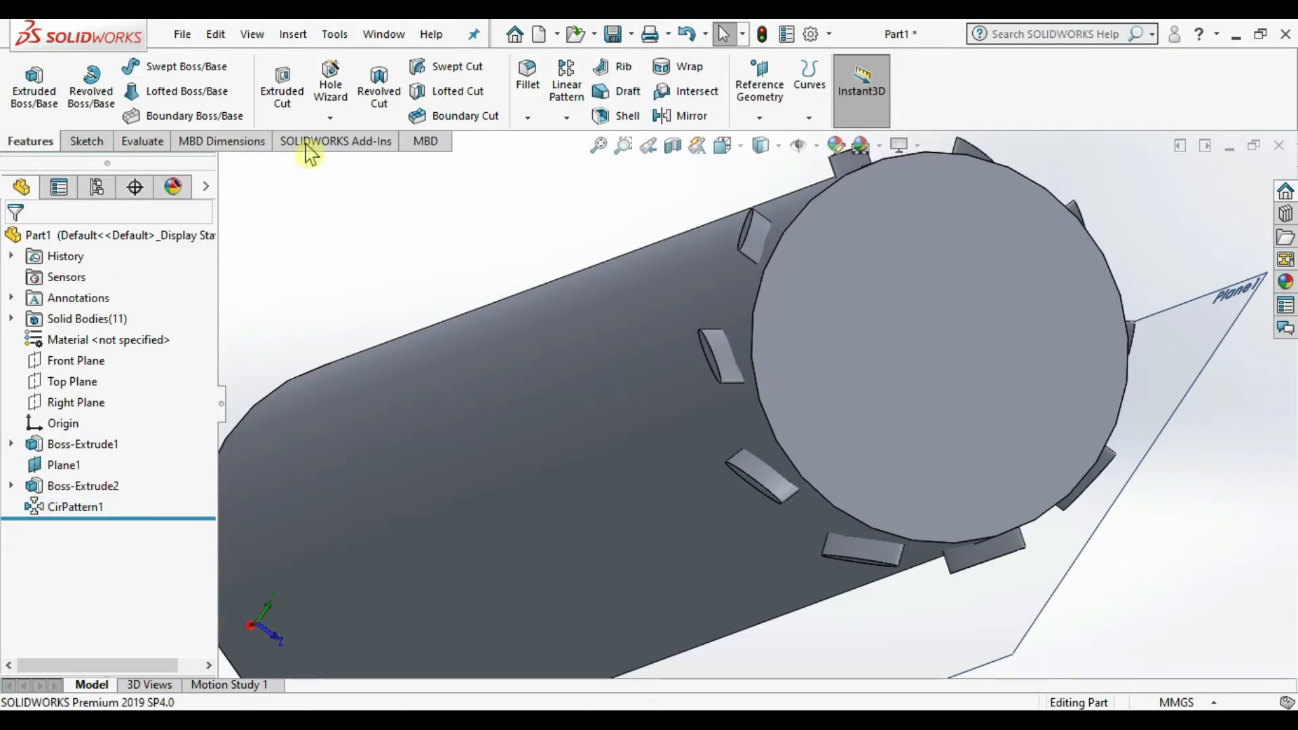
Start a new reference plane and use the Right Plane as its first reference.
left_click(304, 39)
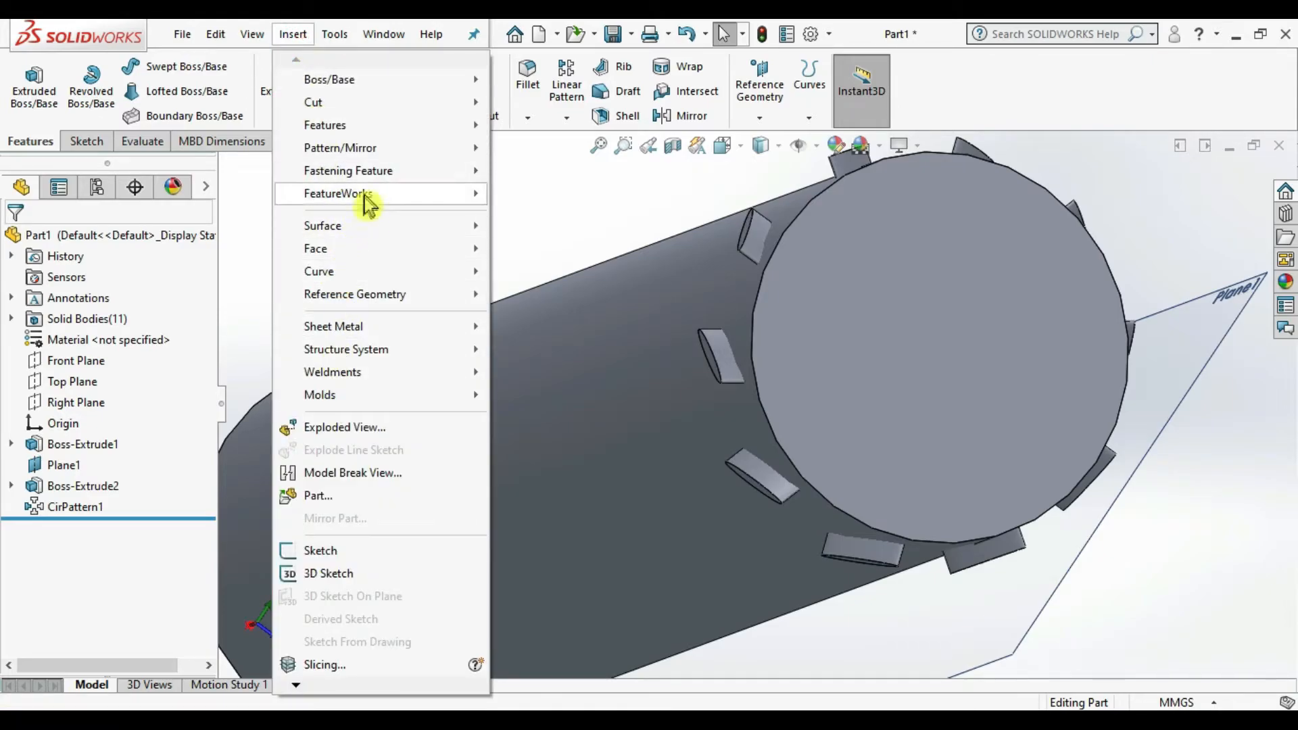
left_click(375, 296)
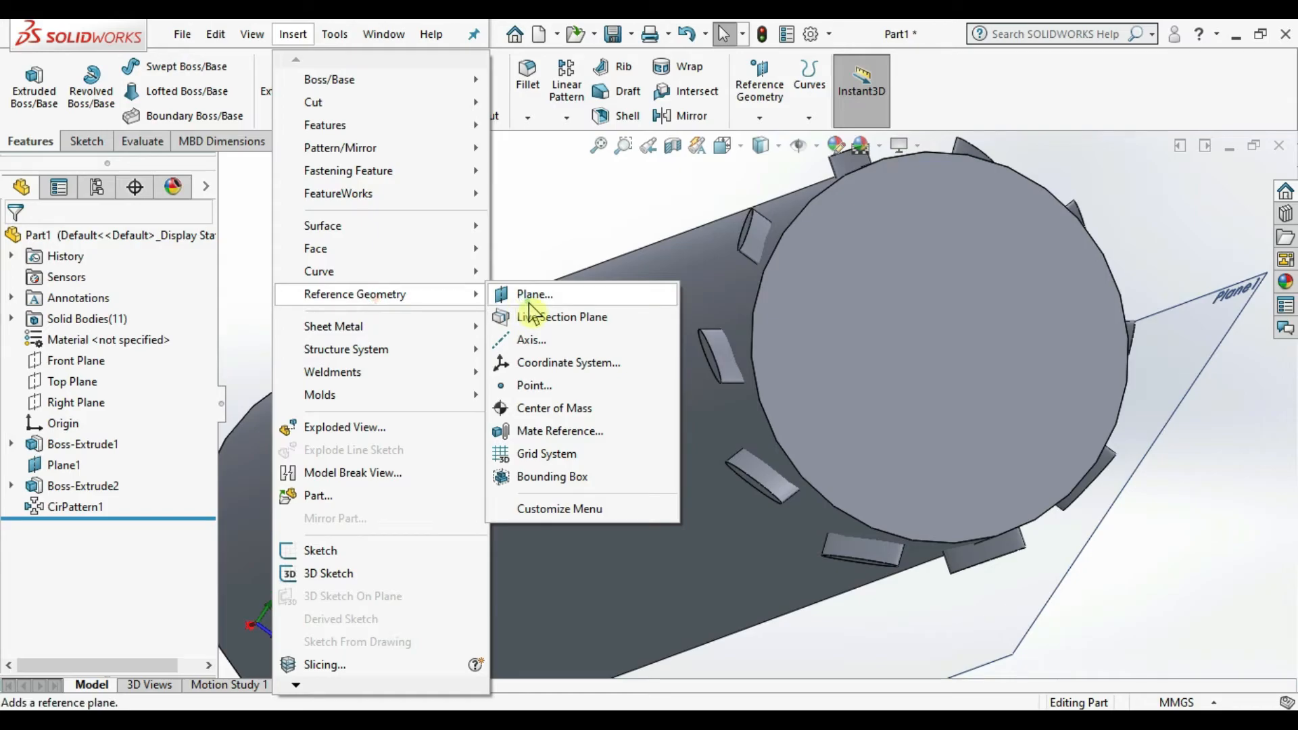
left_click(528, 303)
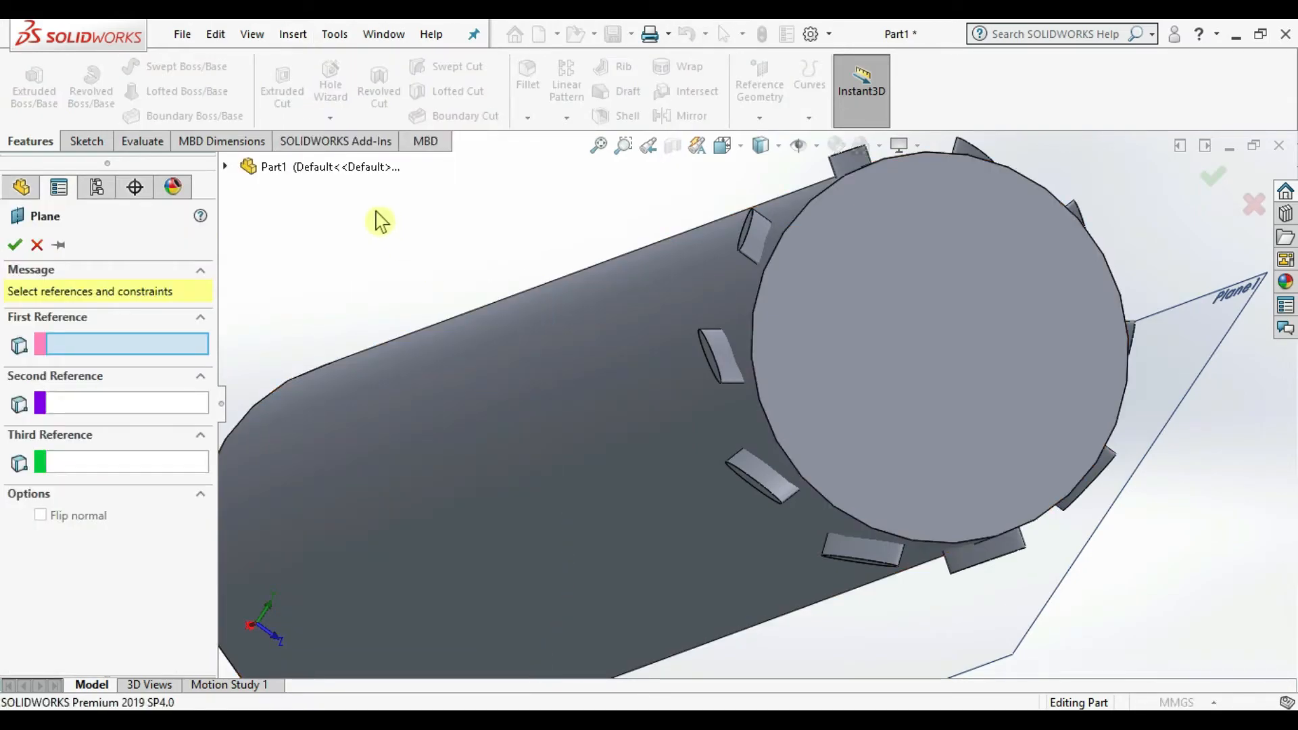
left_click(166, 345)
left_click(230, 169)
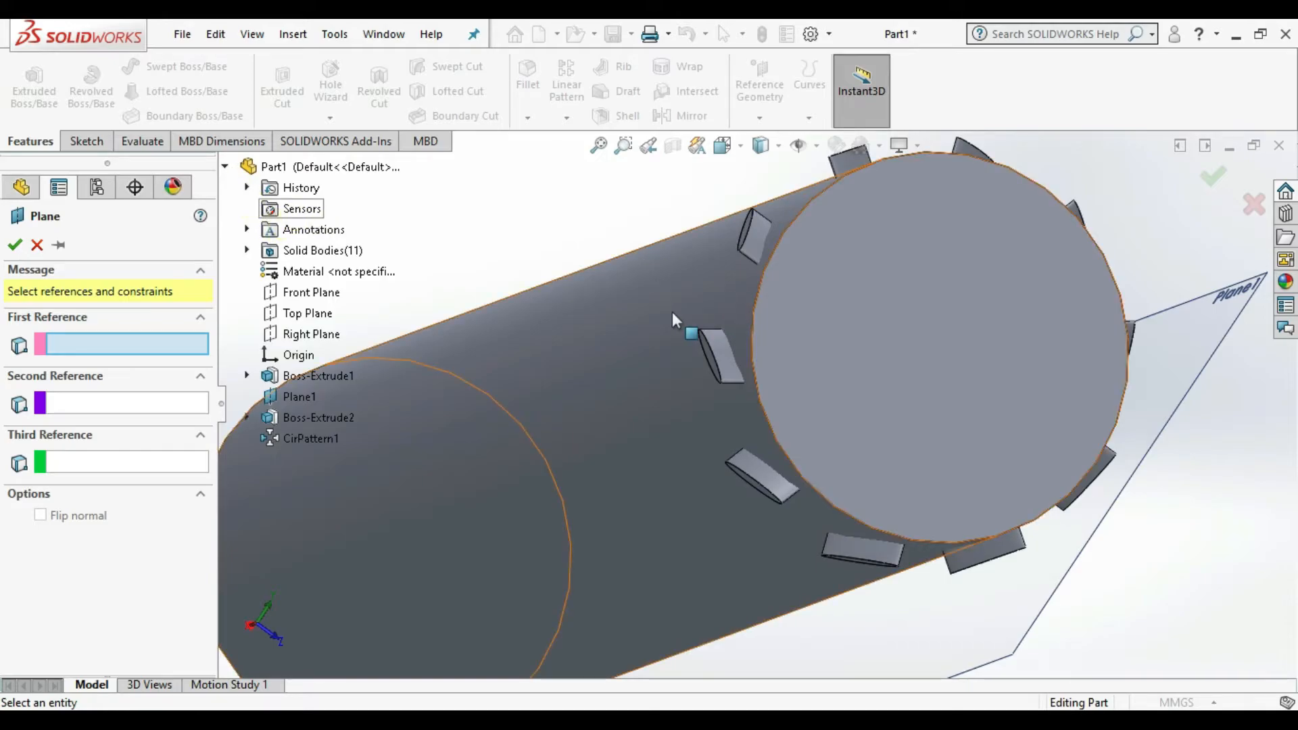
middle_click_drag(676, 324, 433, 317)
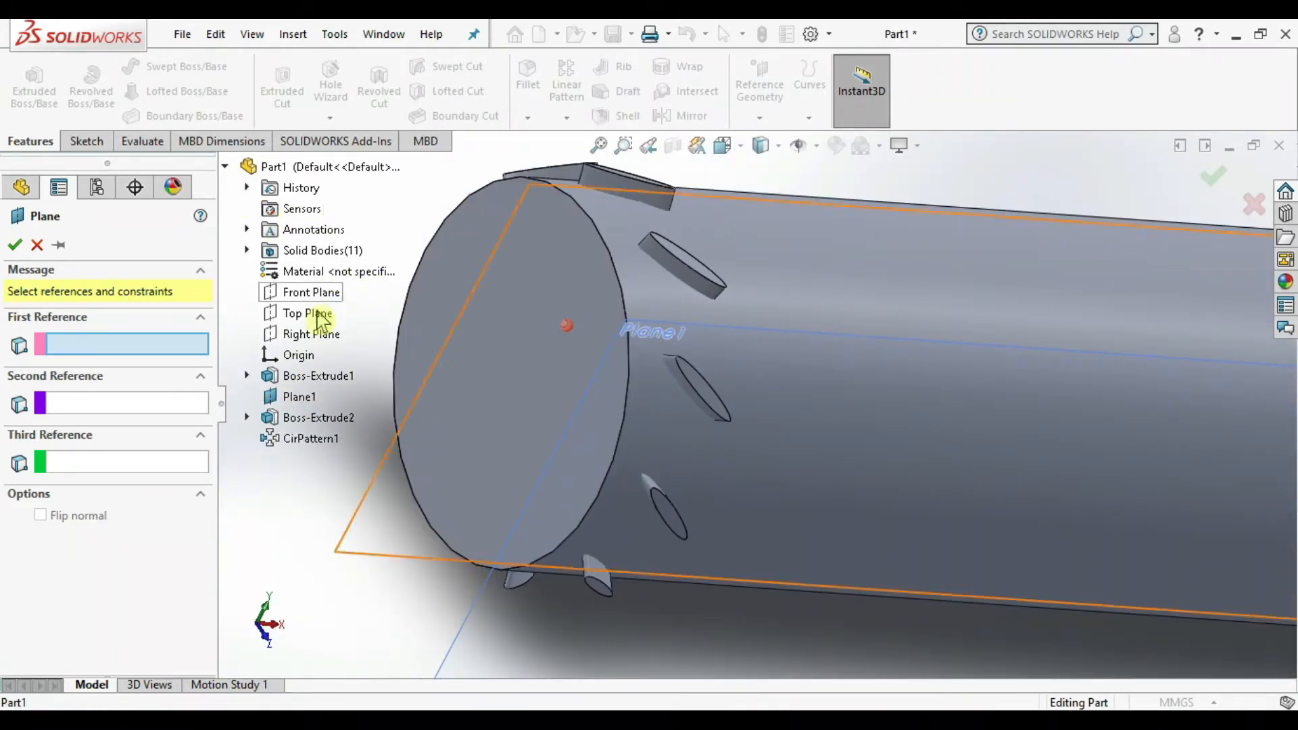
left_click(312, 334)
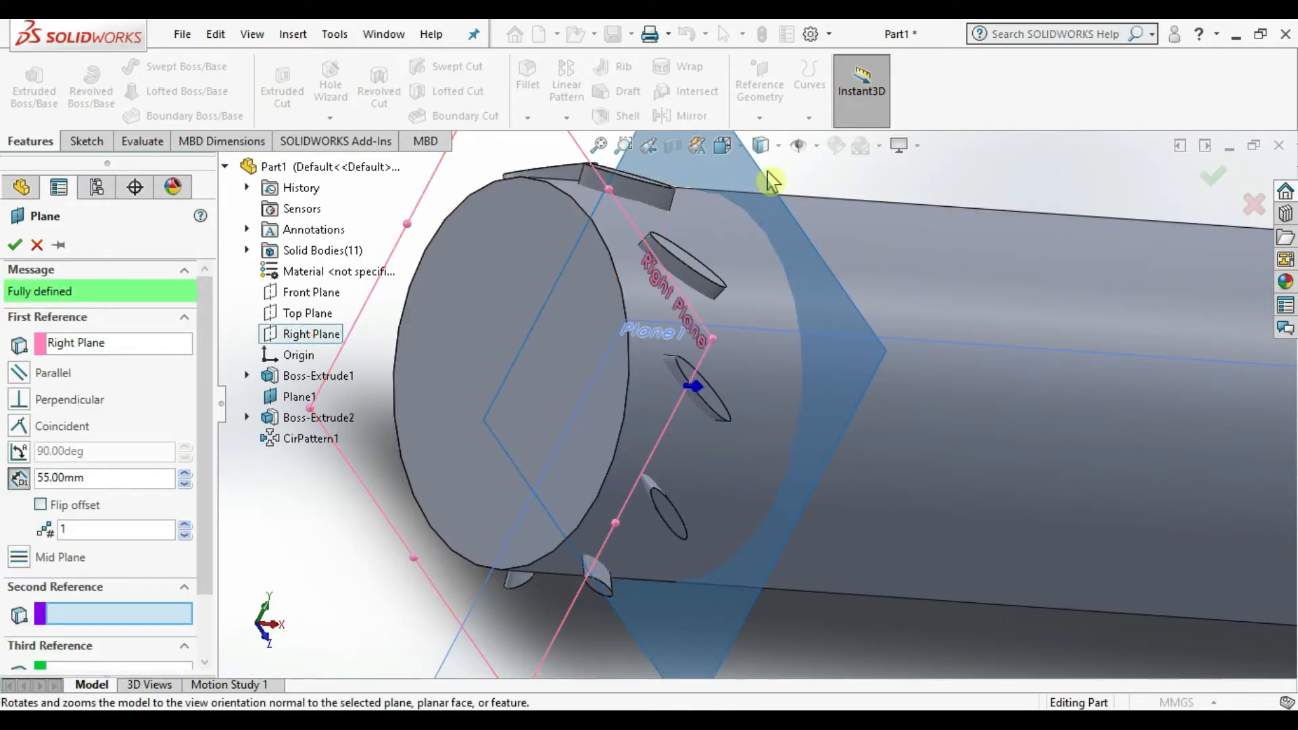
Set the plane's offset to 35 mm, judging it against the elliptical bodies in the Top view, and create the plane.
left_click(740, 147)
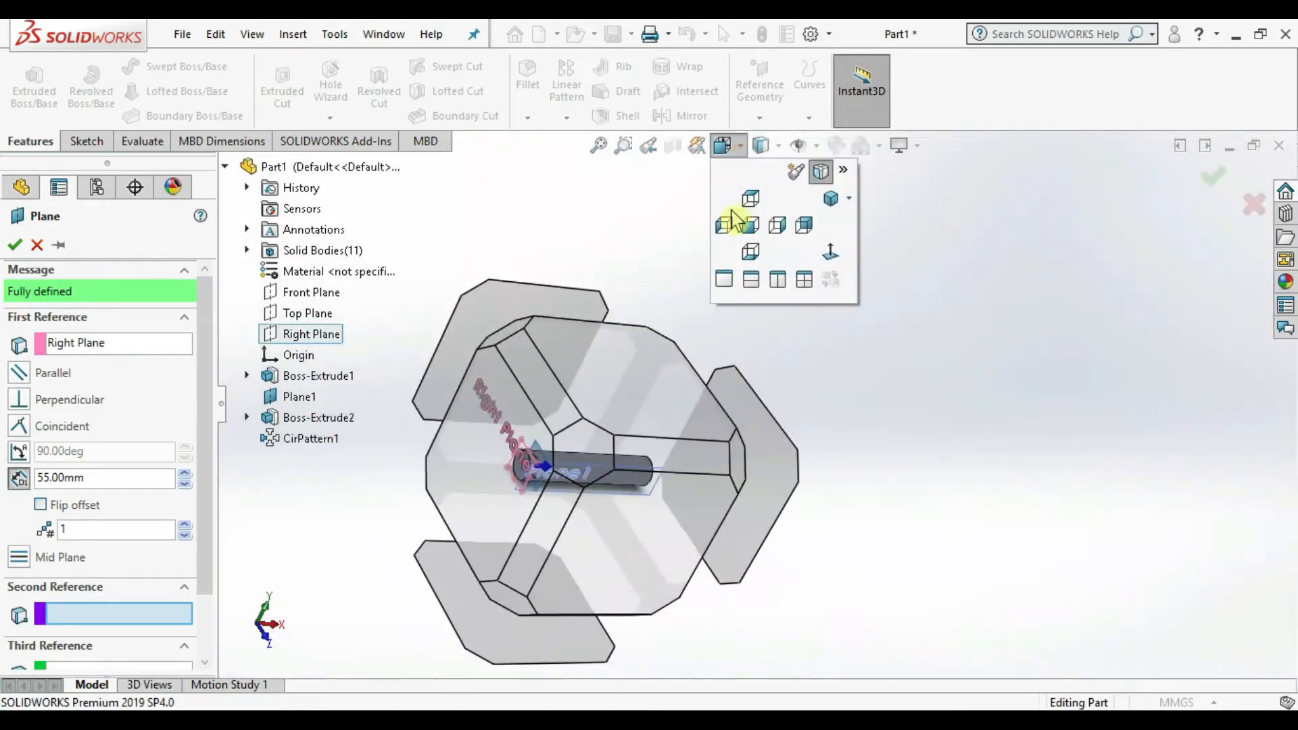
left_click(747, 199)
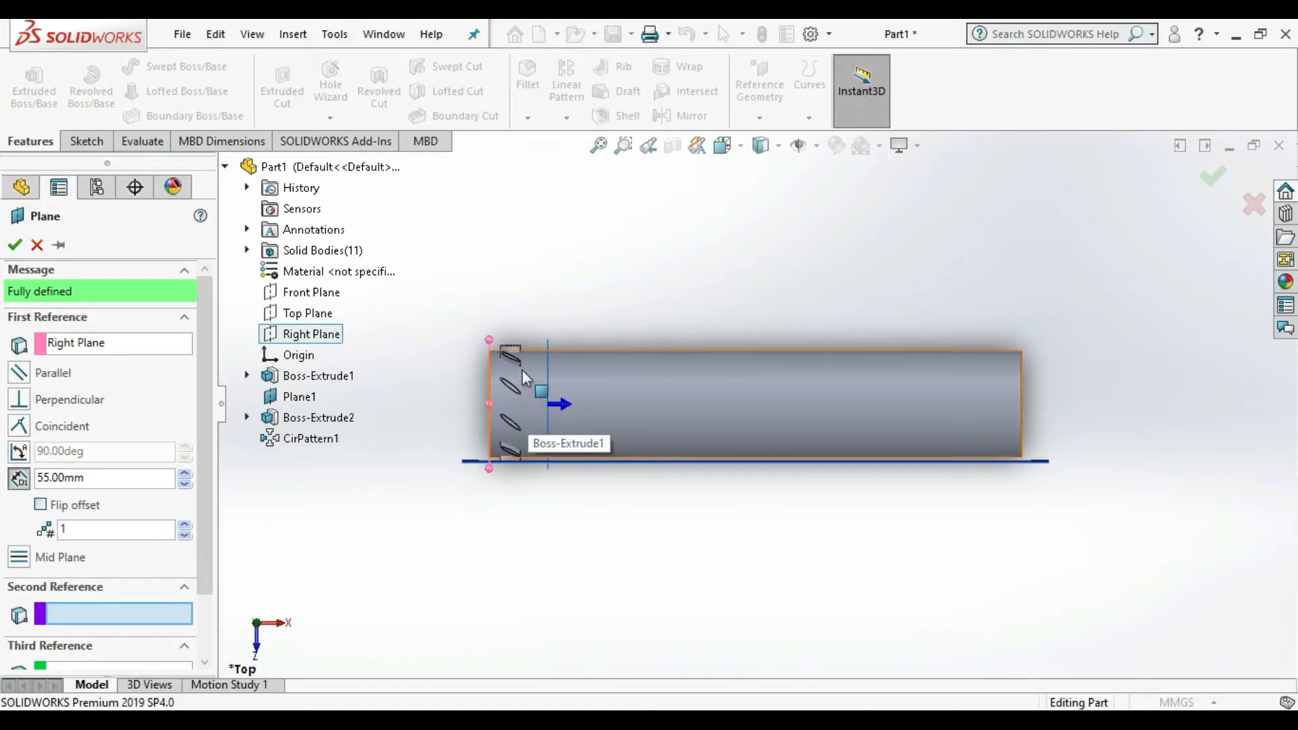
left_click(184, 483)
left_click(184, 482)
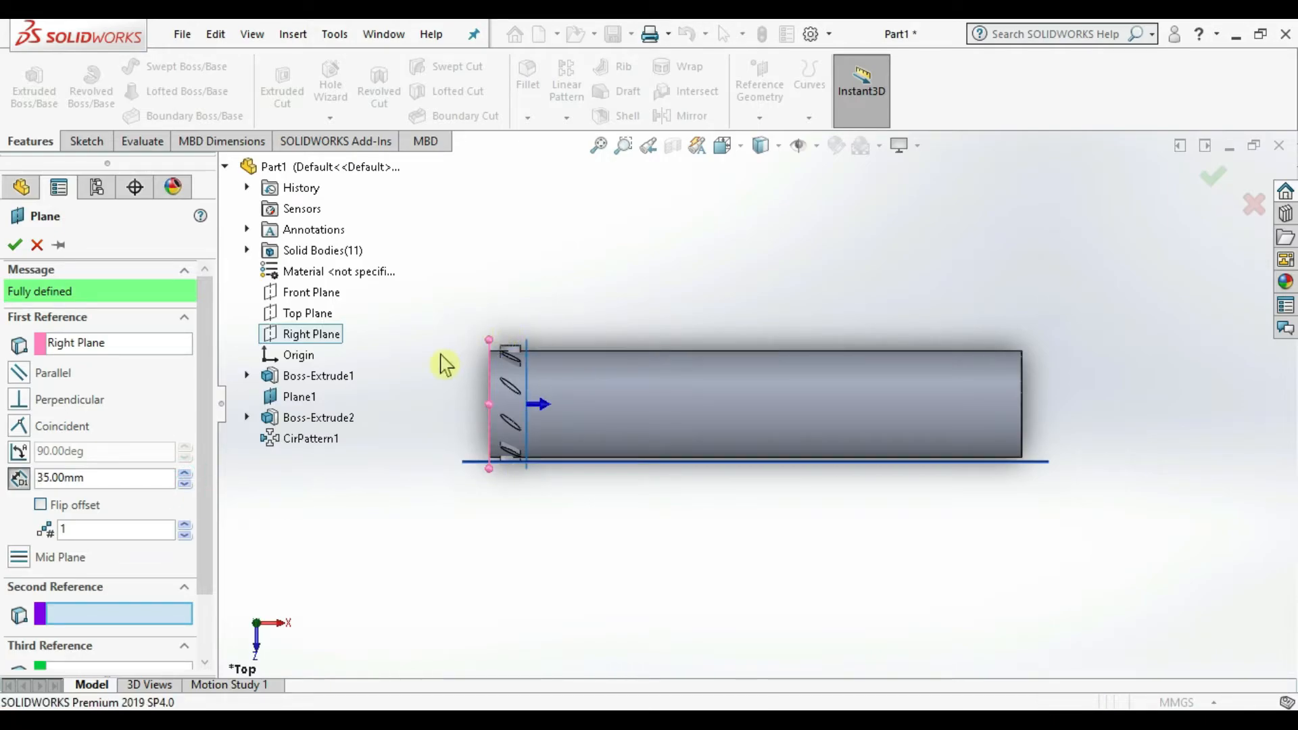
left_click(42, 478)
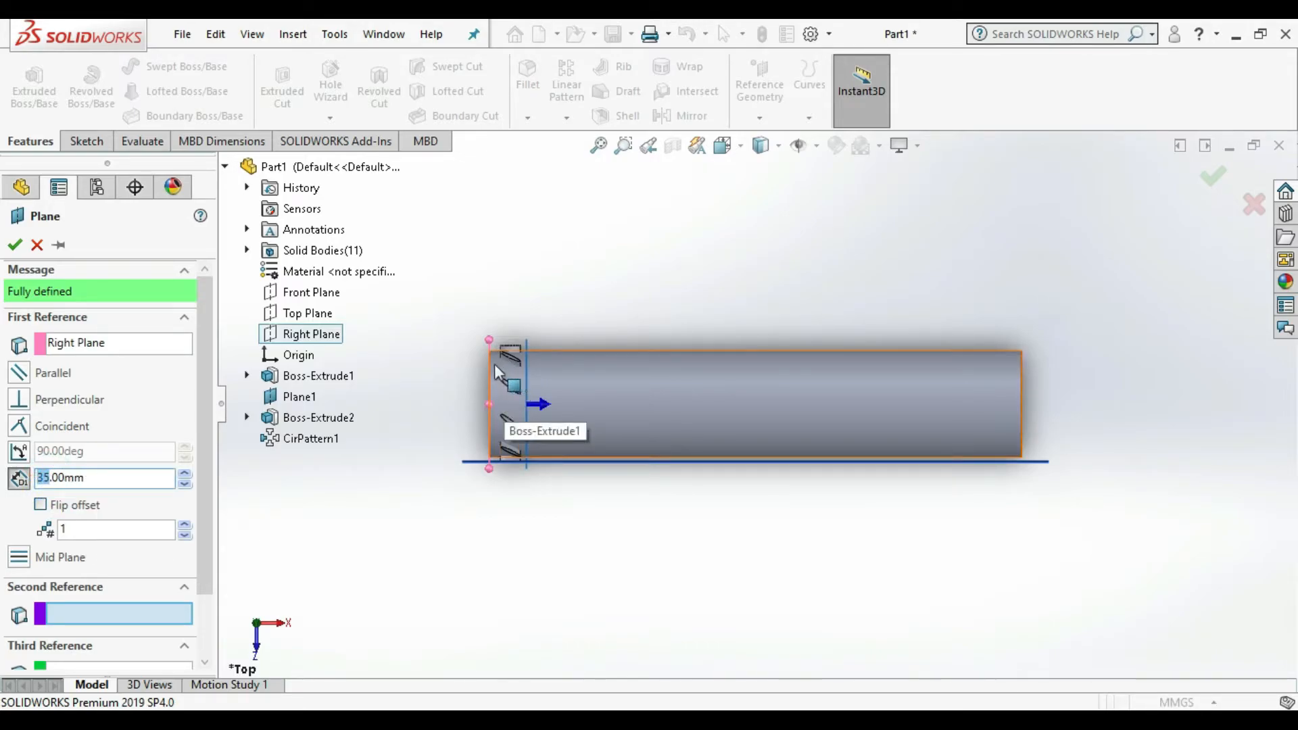
left_click(477, 443)
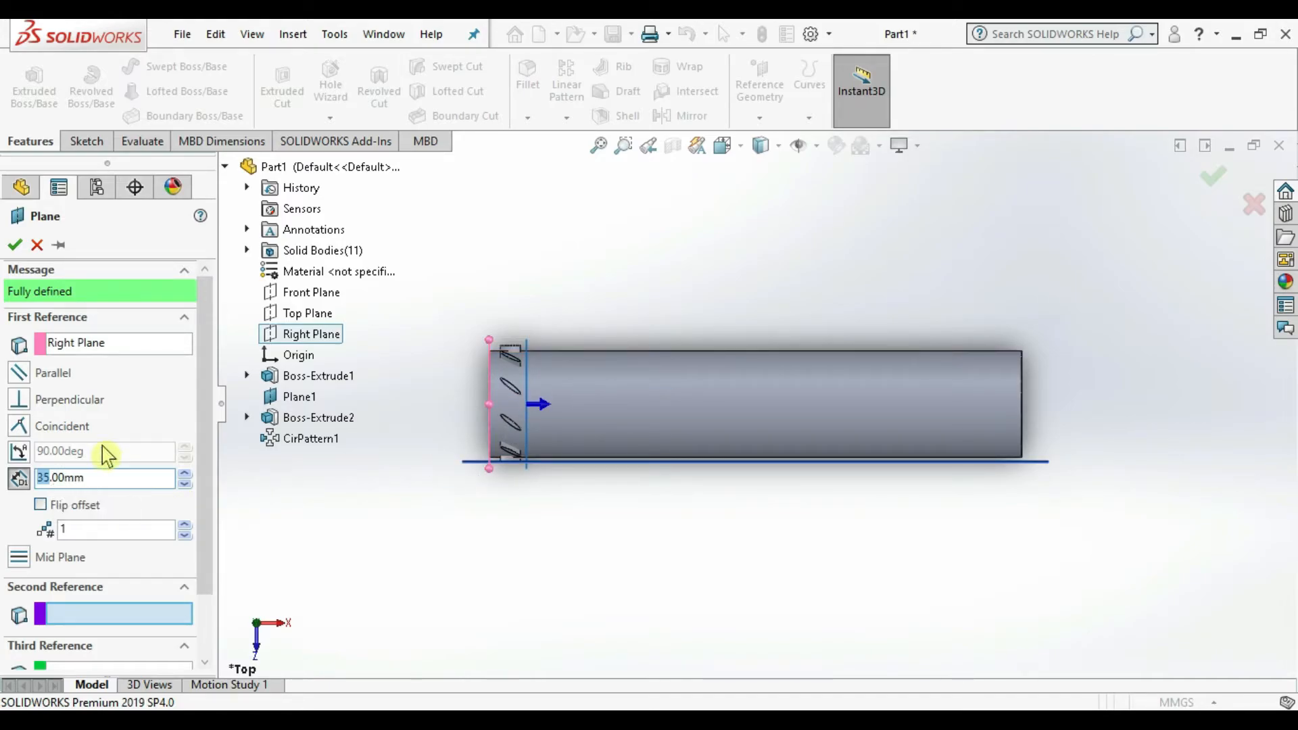
left_click(15, 246)
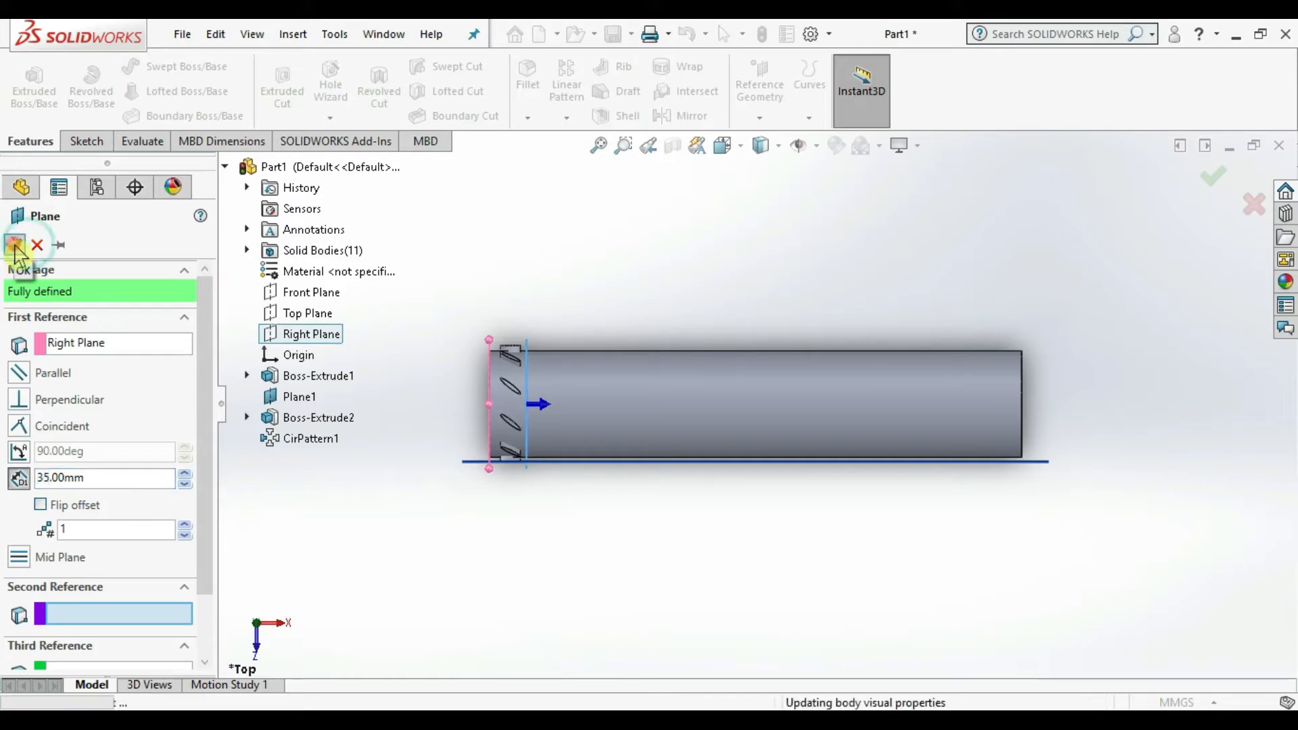
Switch to the Left view and hide the cylinder body so only the patterned elliptical bodies show.
left_click(742, 147)
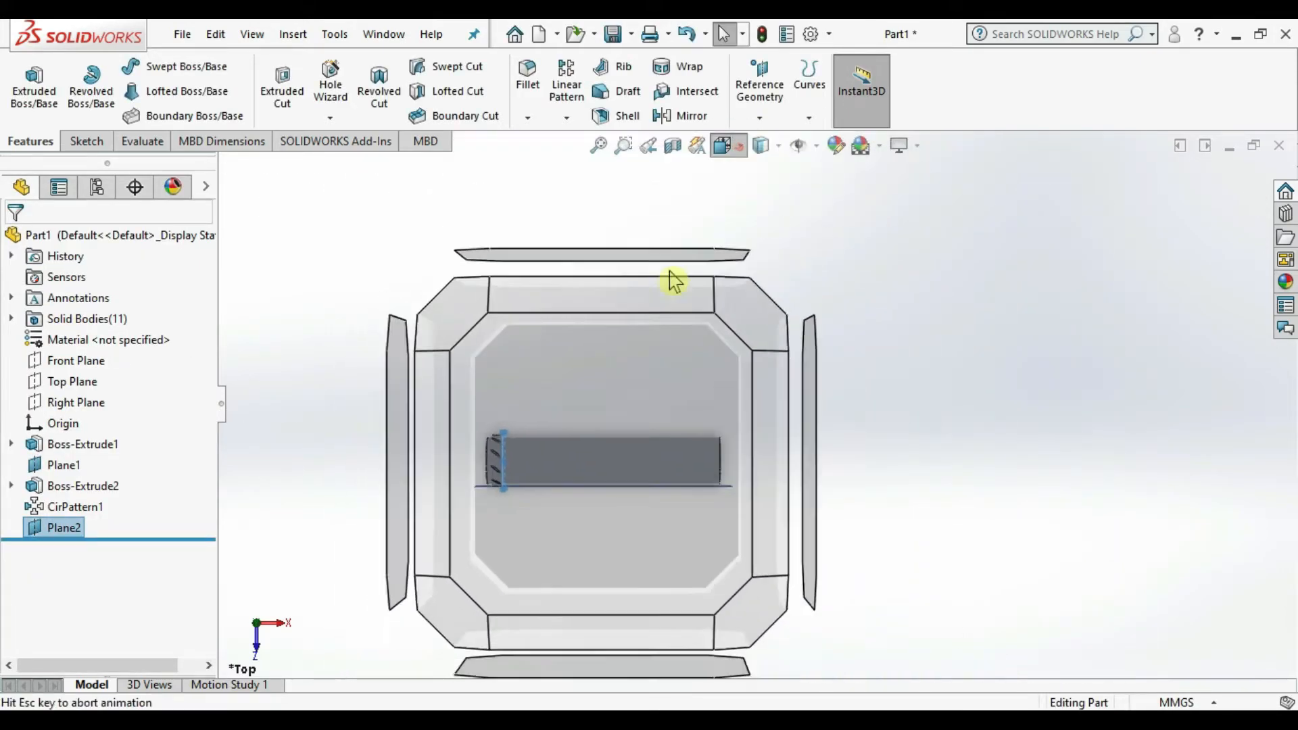
left_click(724, 230)
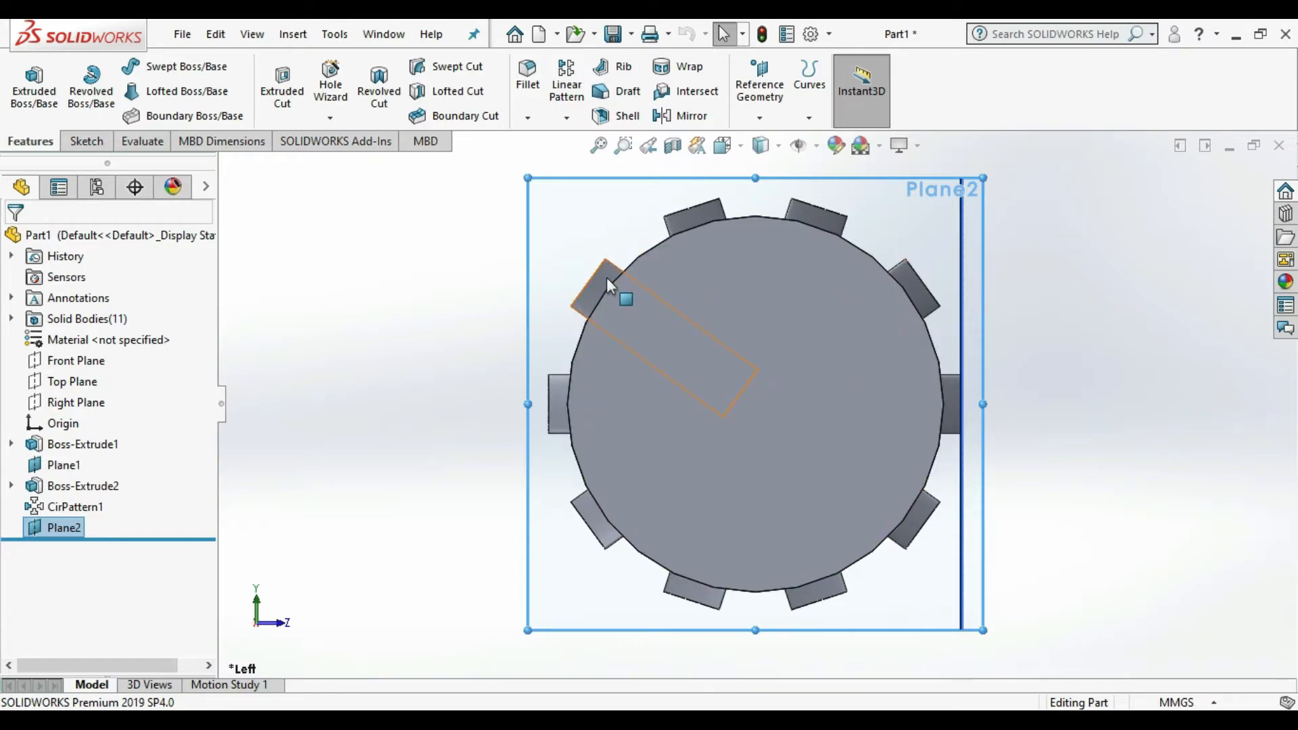
left_click(776, 260)
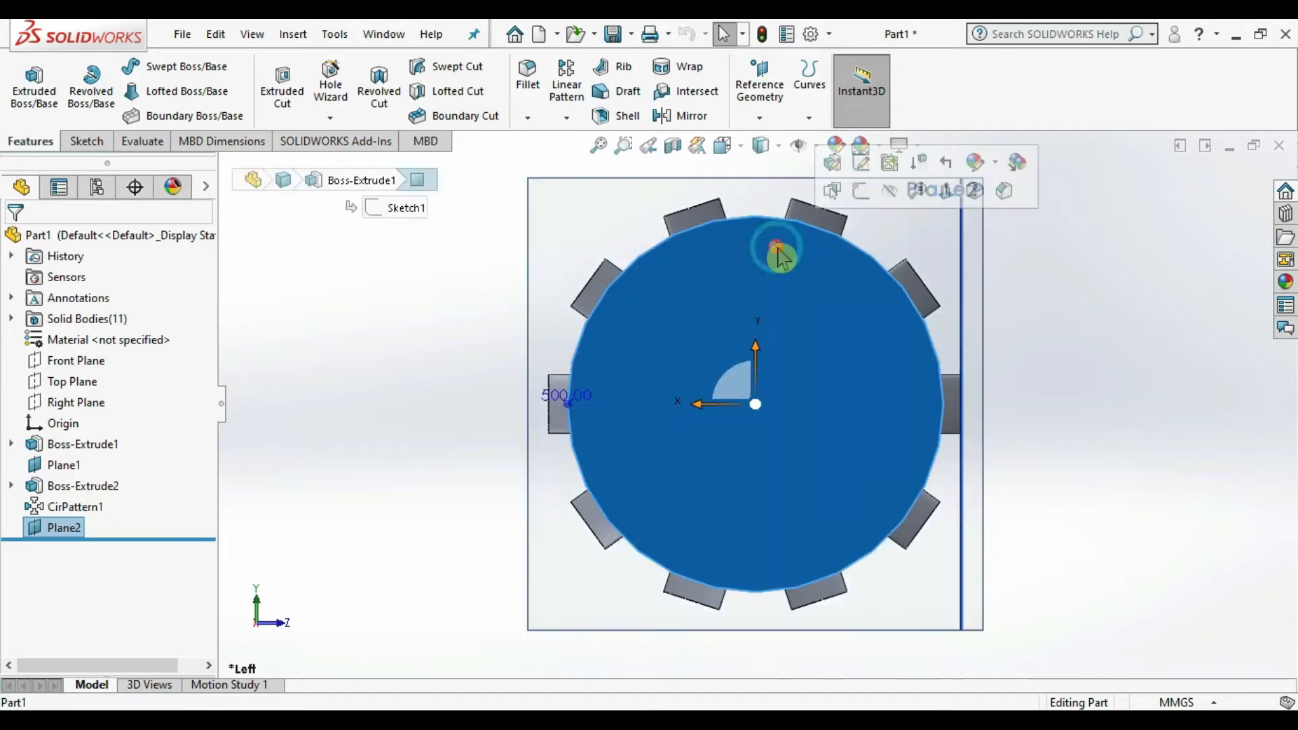
left_click(11, 444)
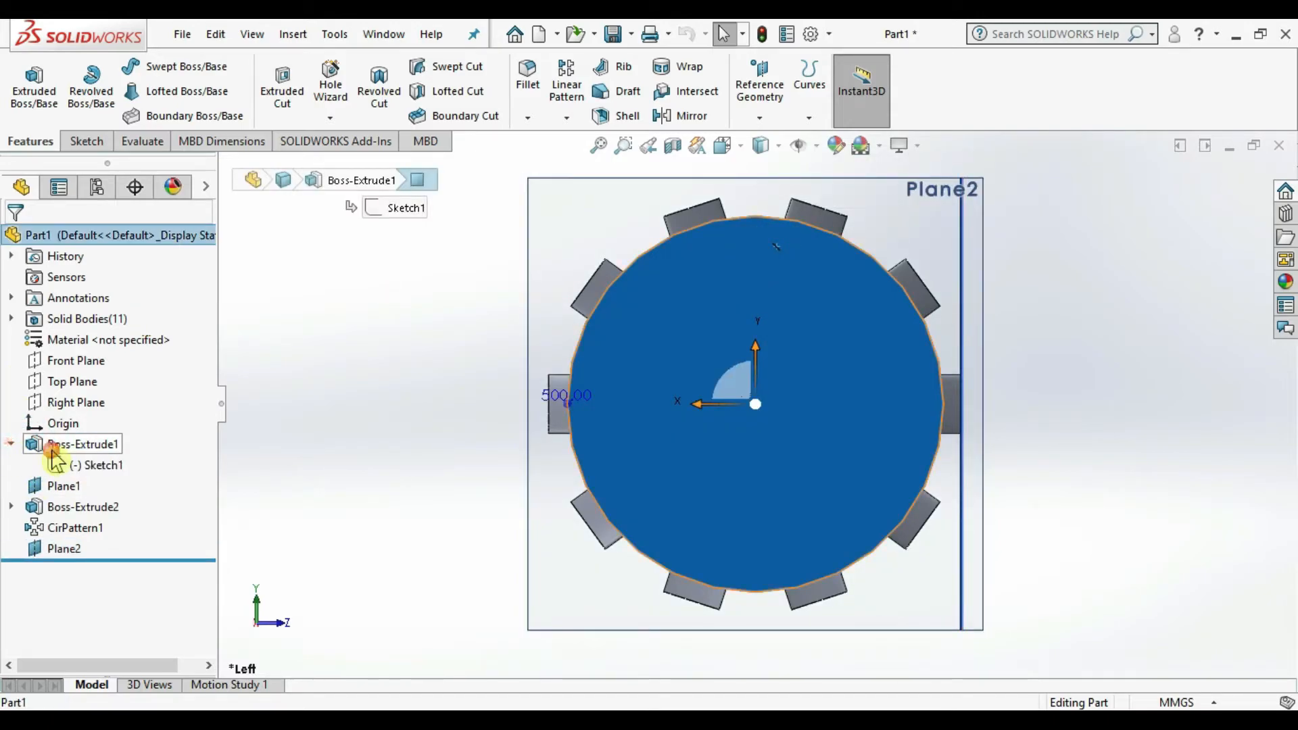
right_click(55, 454)
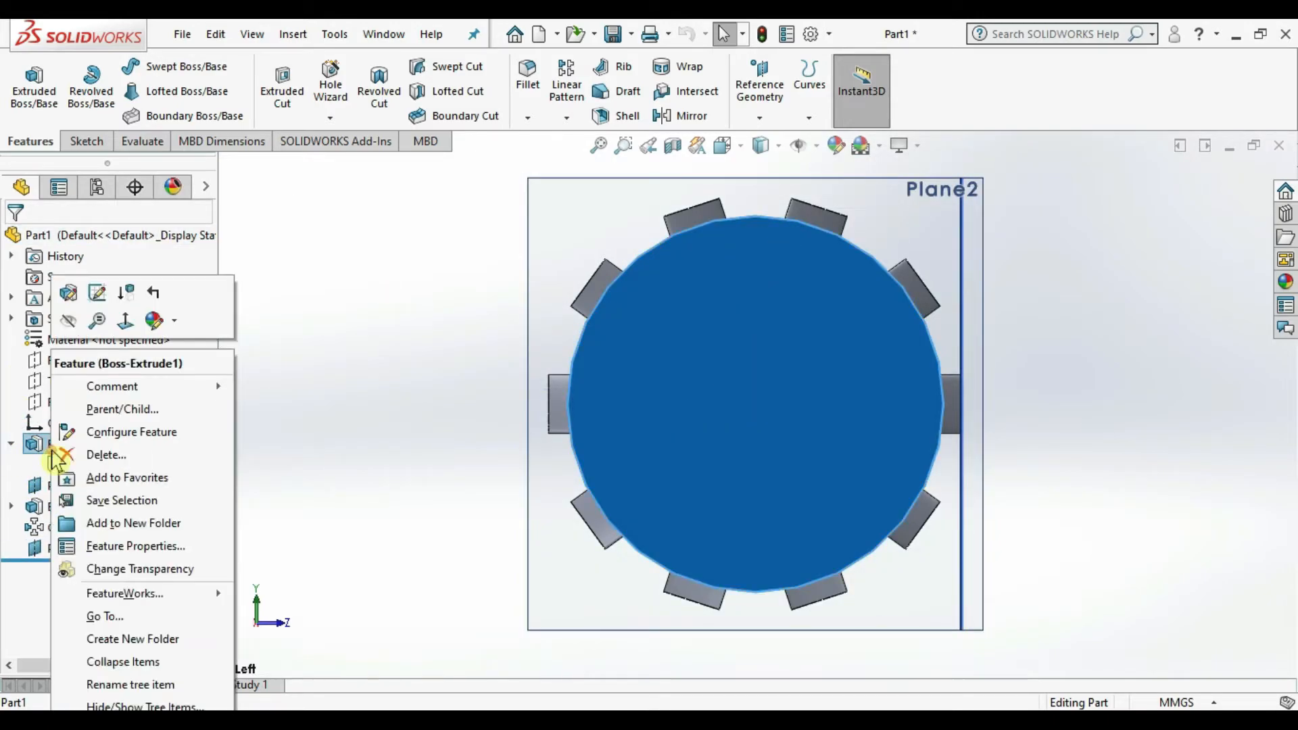
left_click(71, 328)
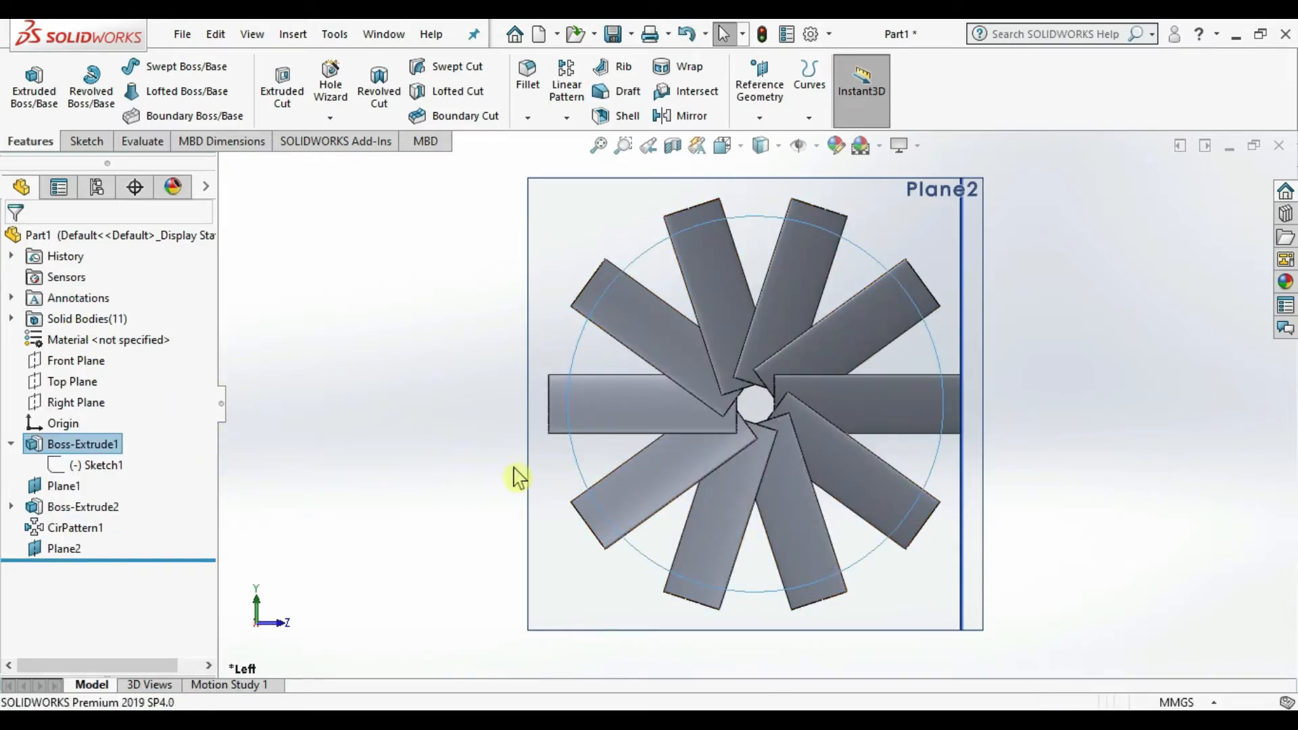
left_click(256, 302)
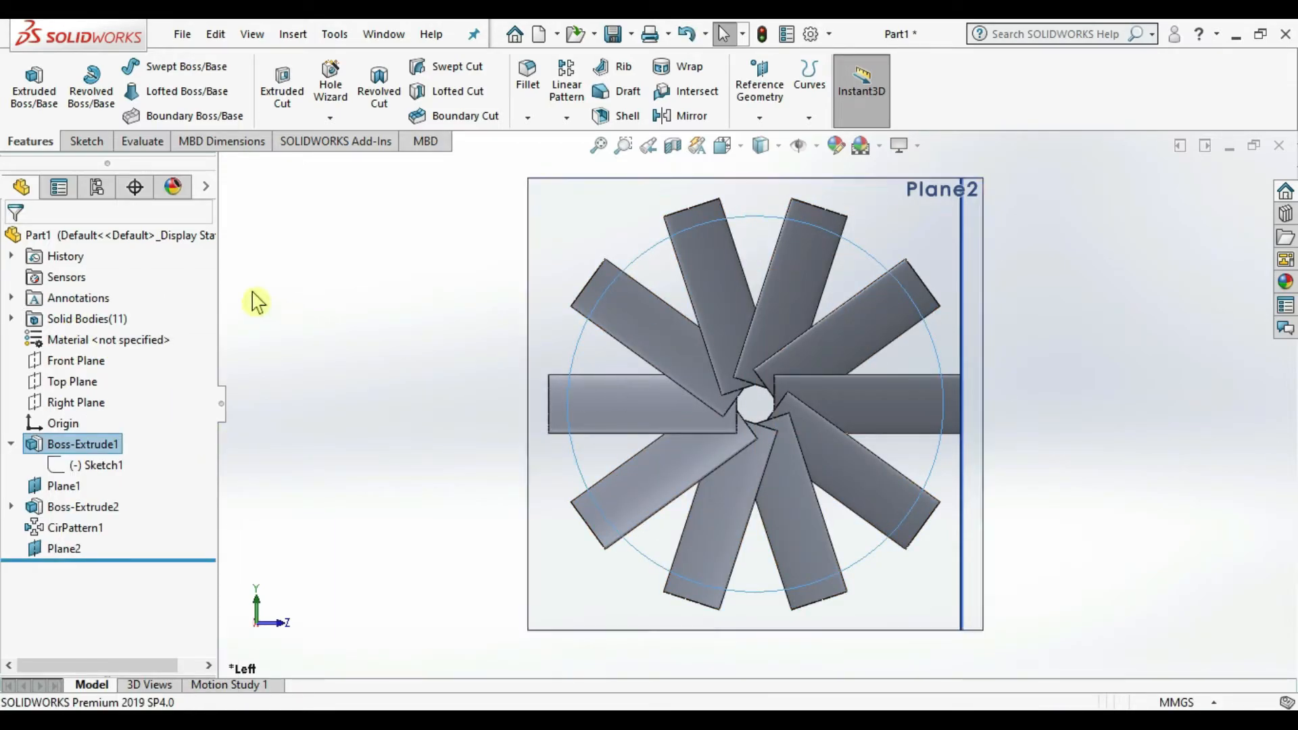
Sketch a circle of about 5.3 mm radius on the new offset plane, centred on the origin inside the ring of blades.
left_click(85, 140)
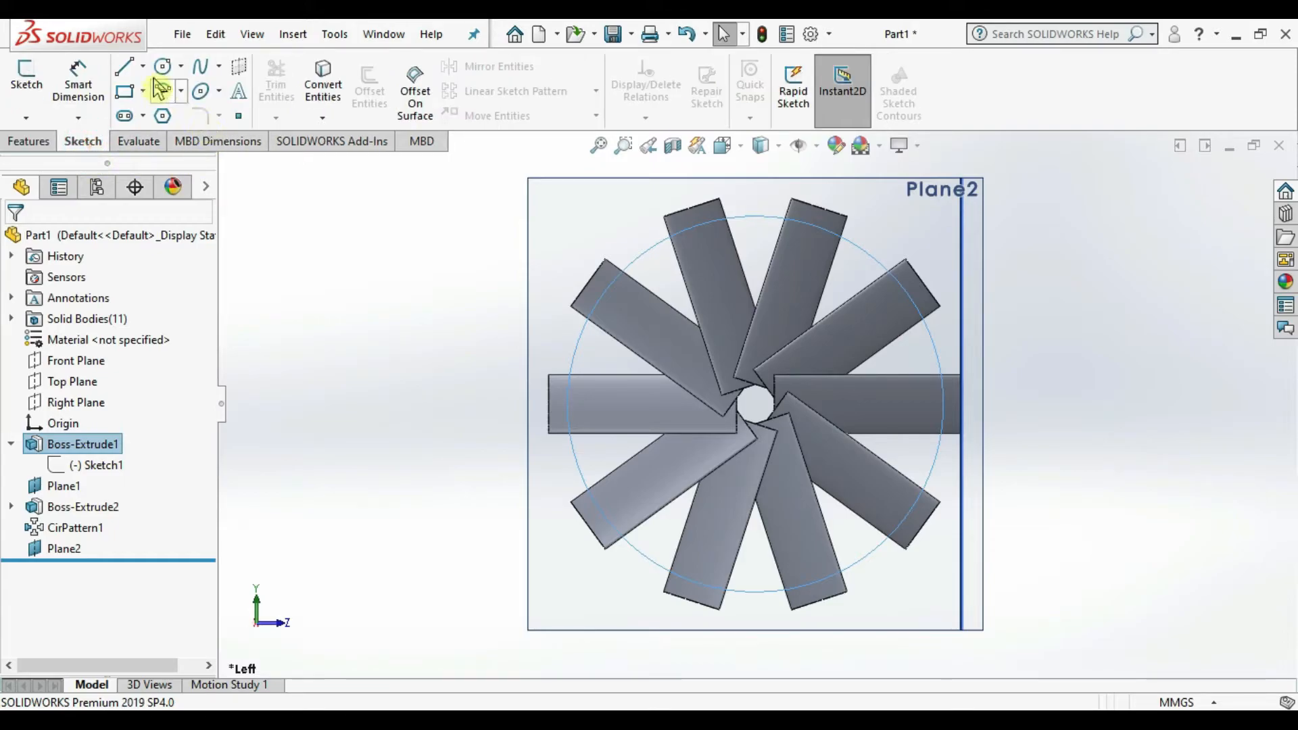
left_click(159, 67)
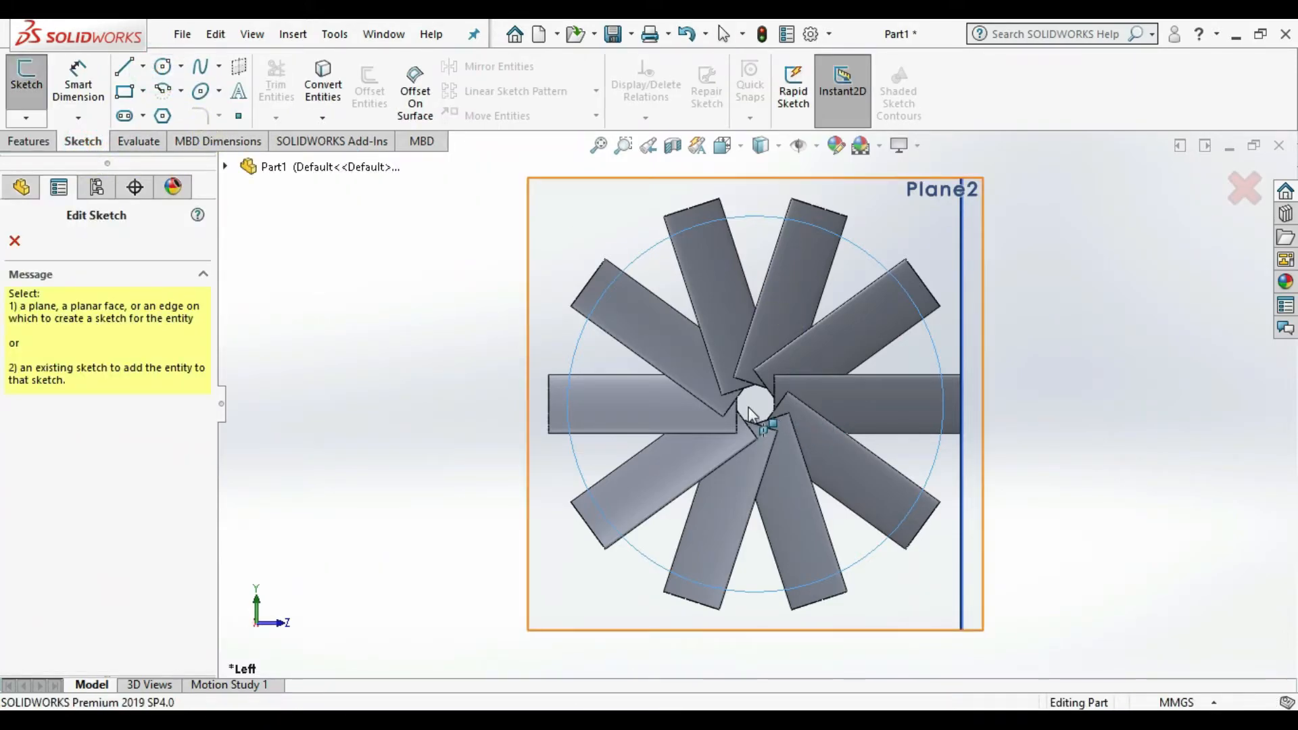
left_click(161, 68)
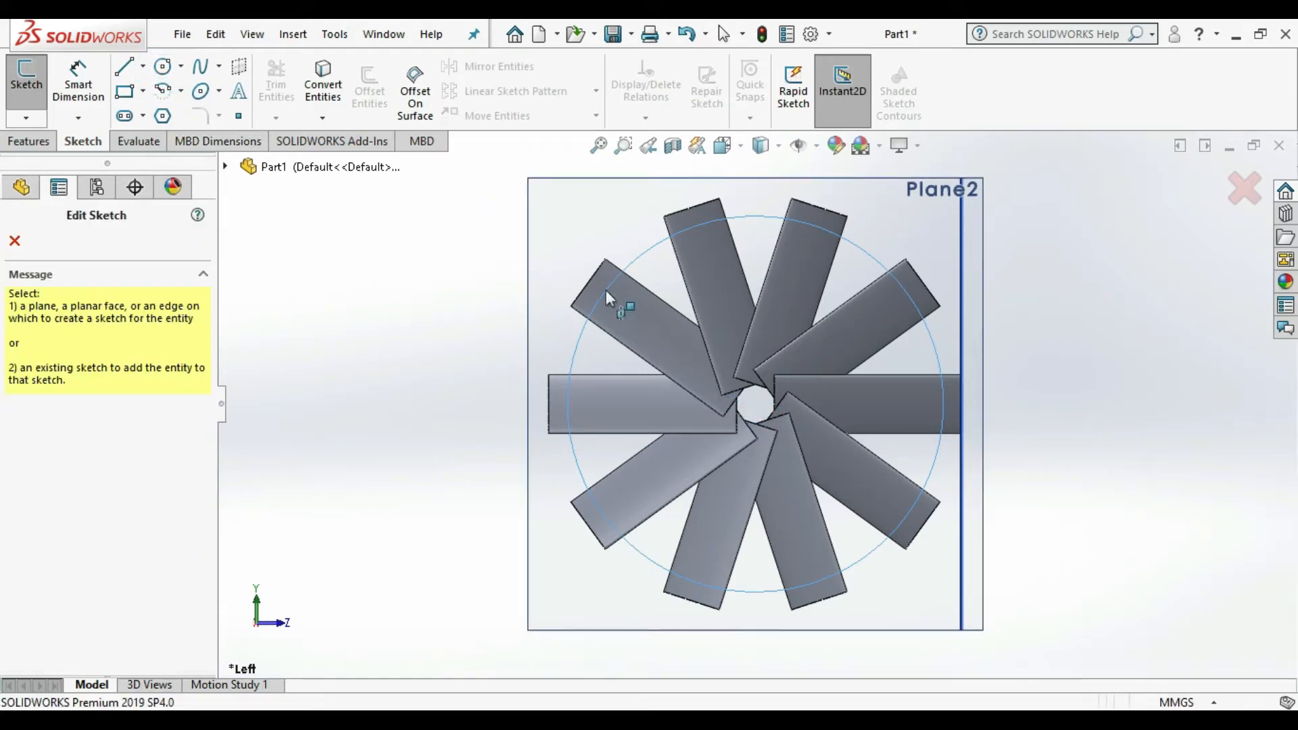
left_click(561, 196)
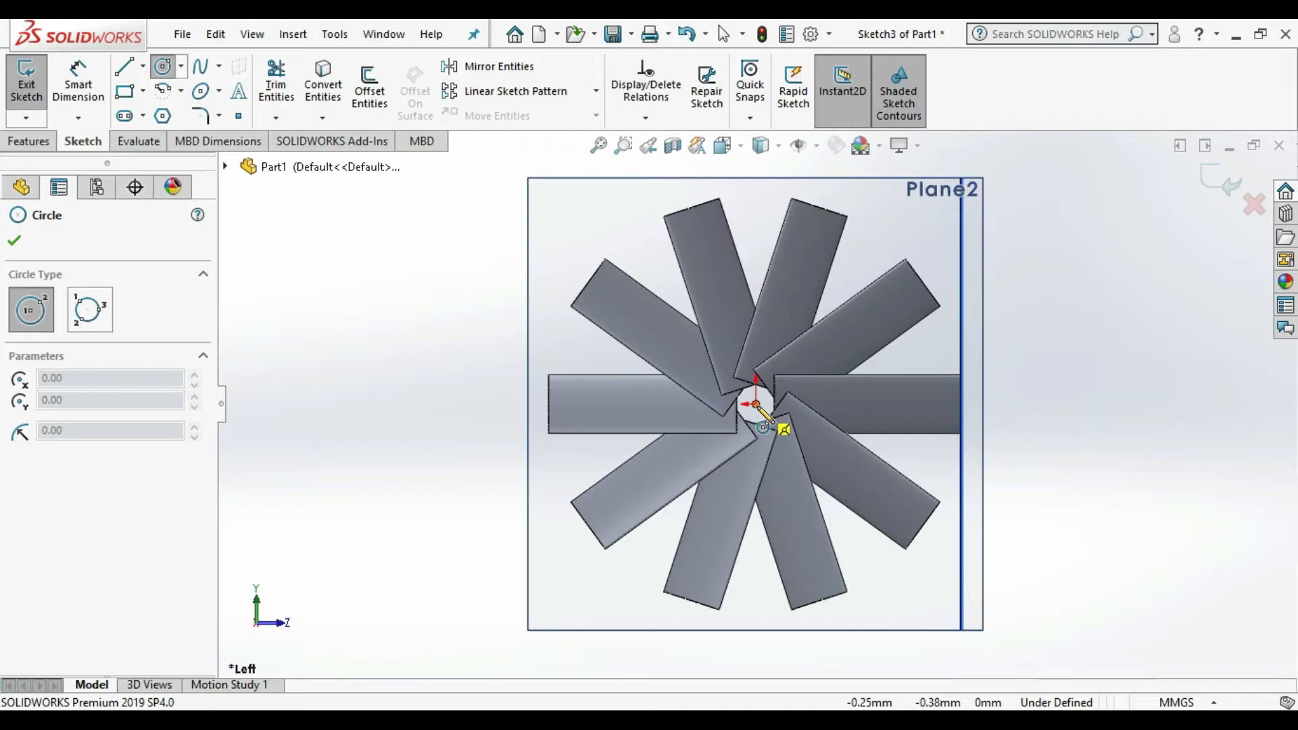
left_click(755, 404)
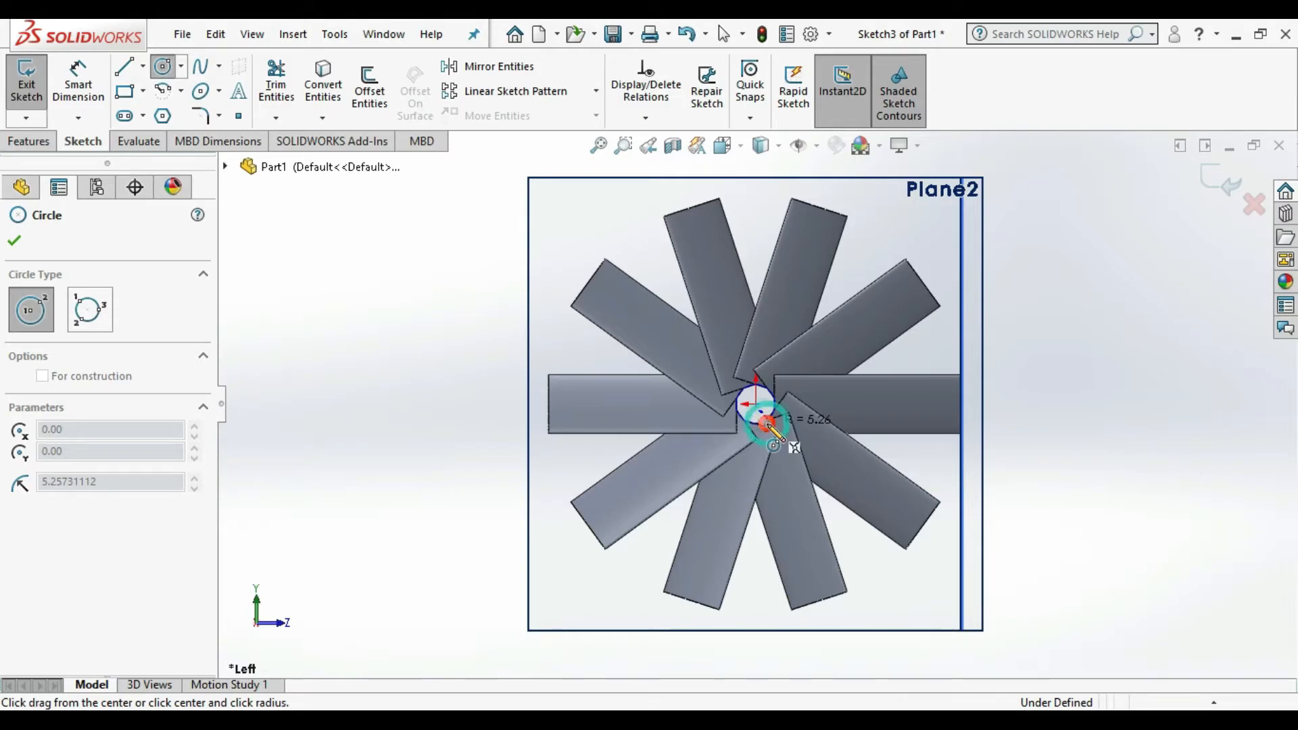
left_click(766, 423)
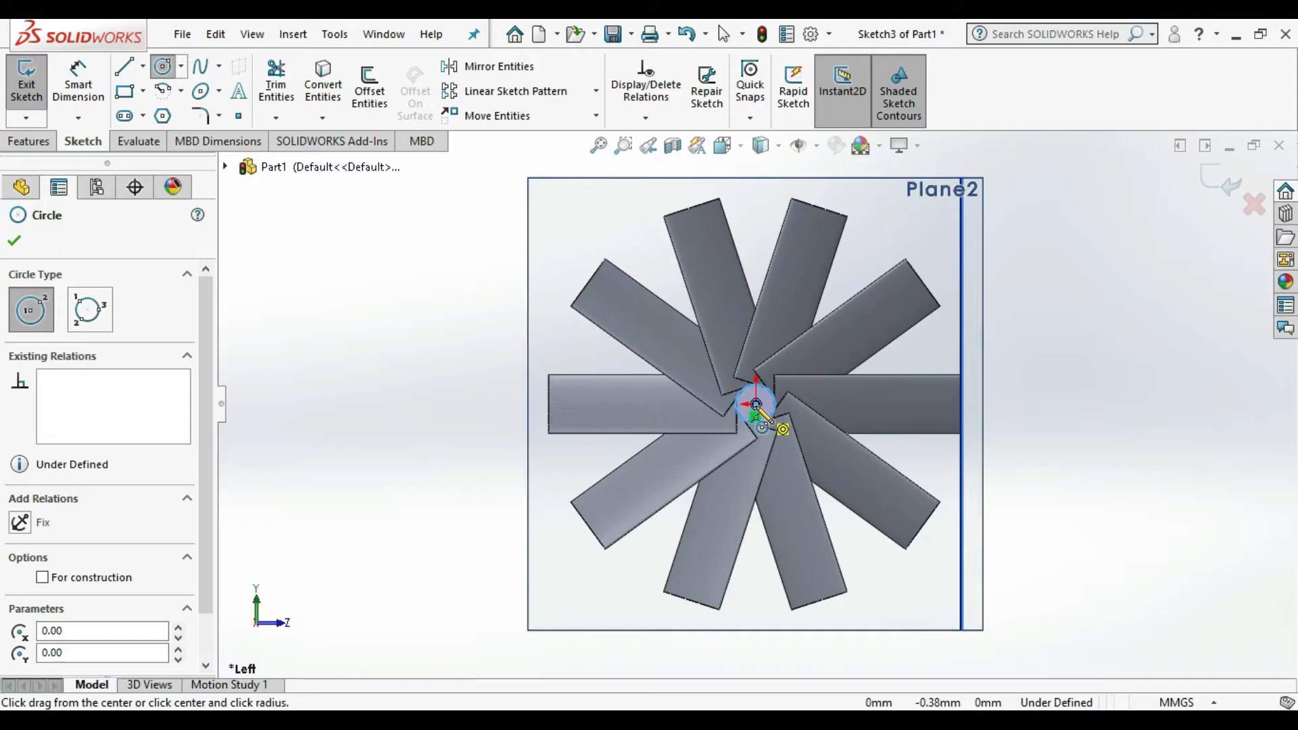
Add a larger circle of about 12 mm radius, concentric with the small one and overlapping the blades' inner ends.
left_click(759, 406)
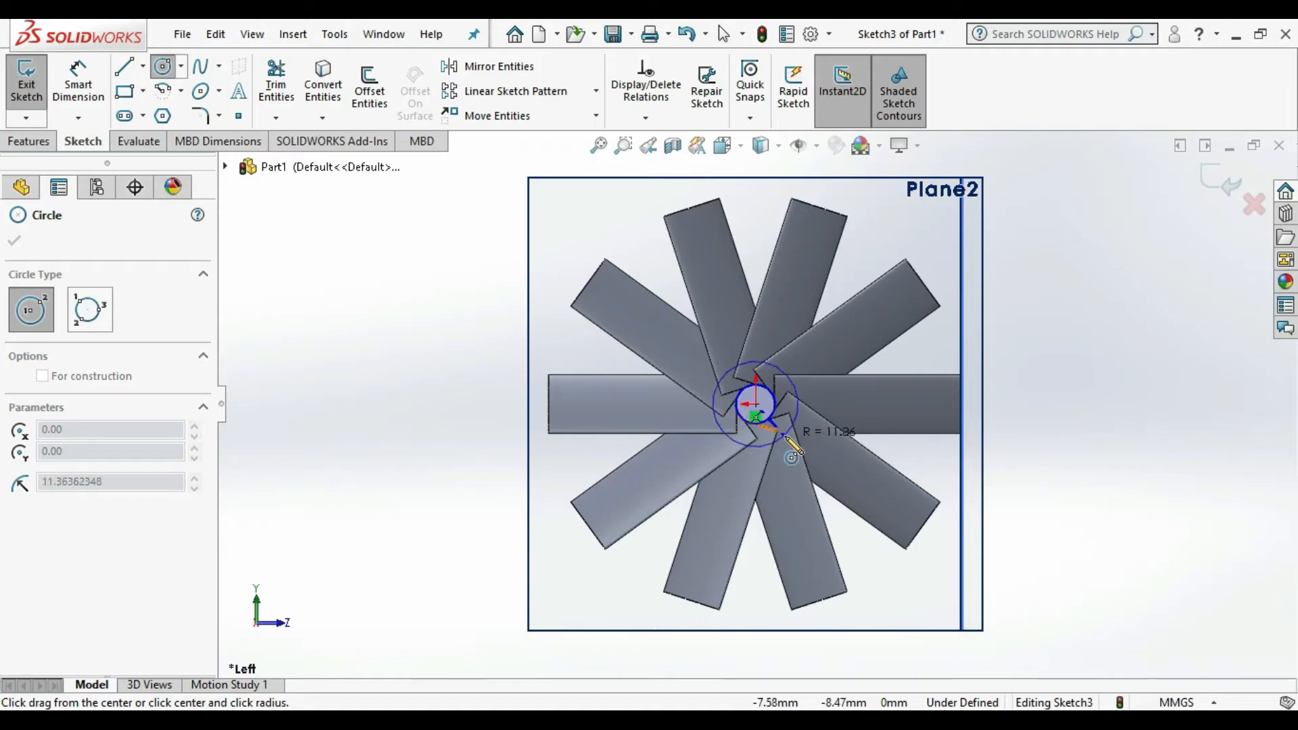
left_click(786, 438)
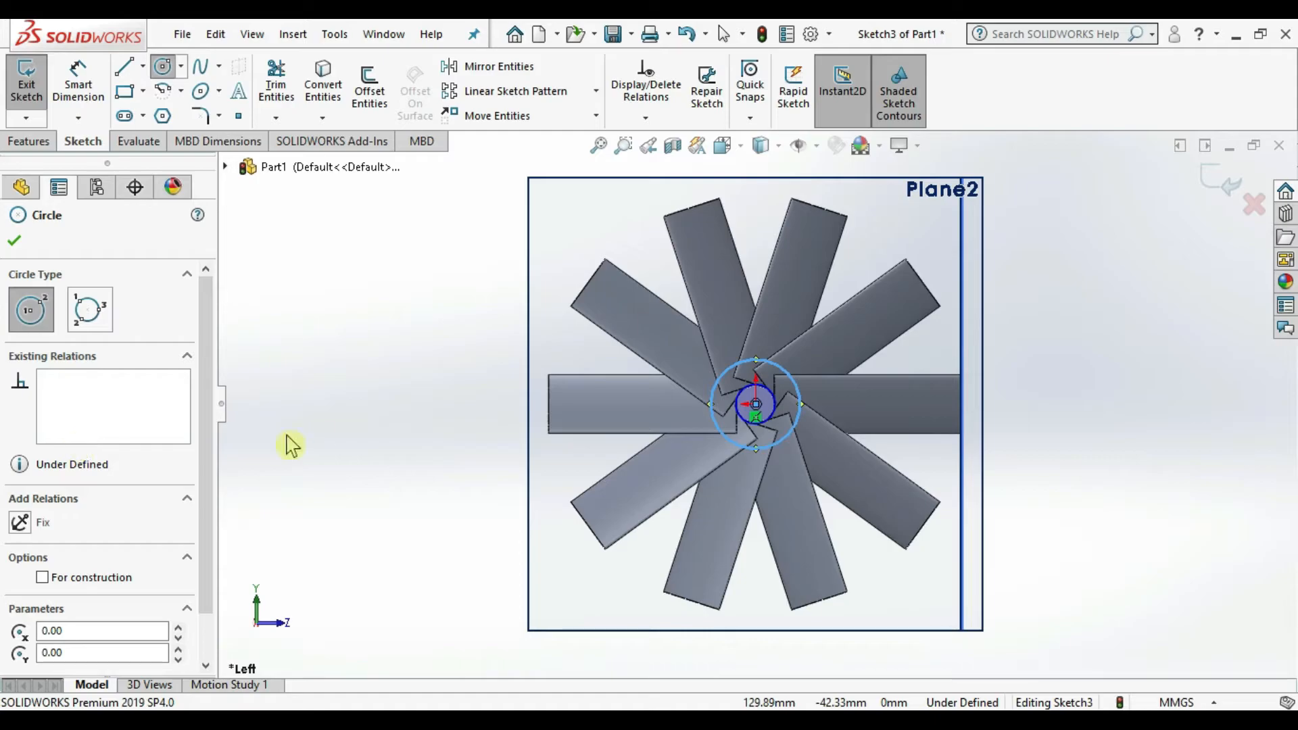
left_click(15, 245)
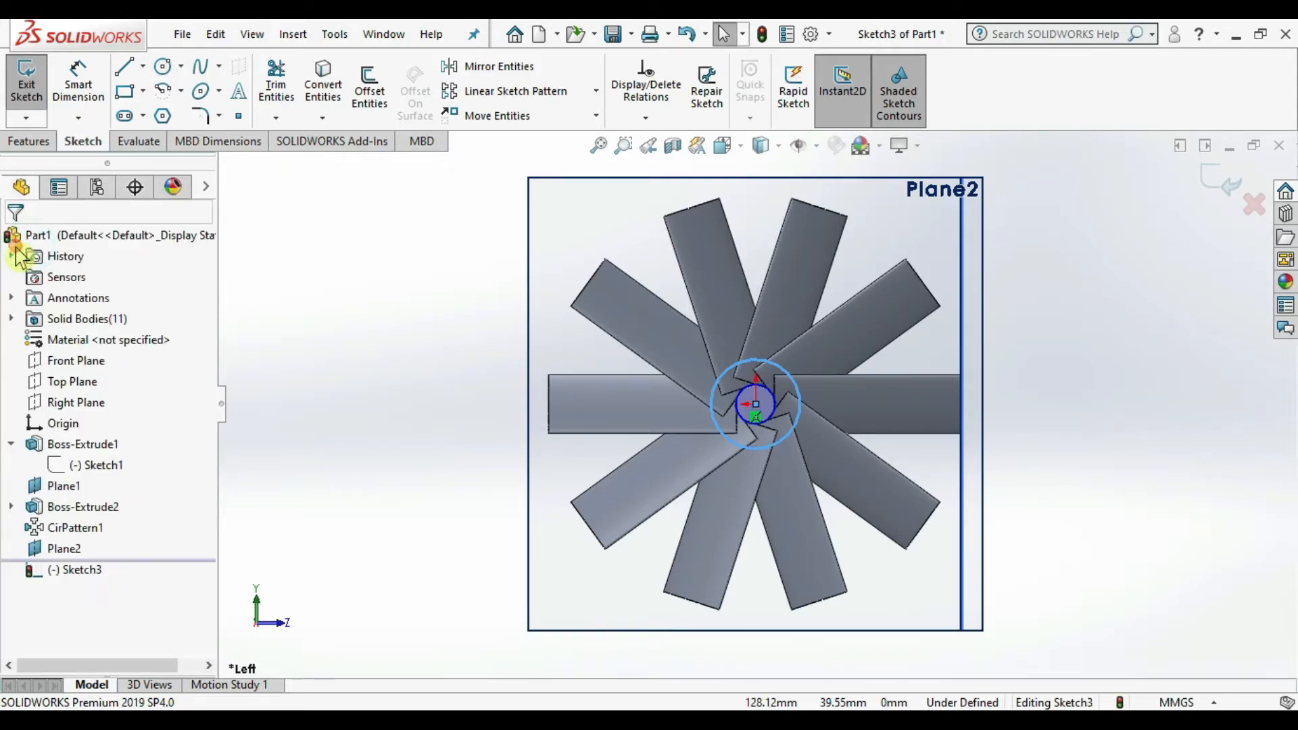
Extrude the ring sketch 56 mm in the reversed direction, through the blades' inner ends, as a separate body without merging.
left_click(35, 142)
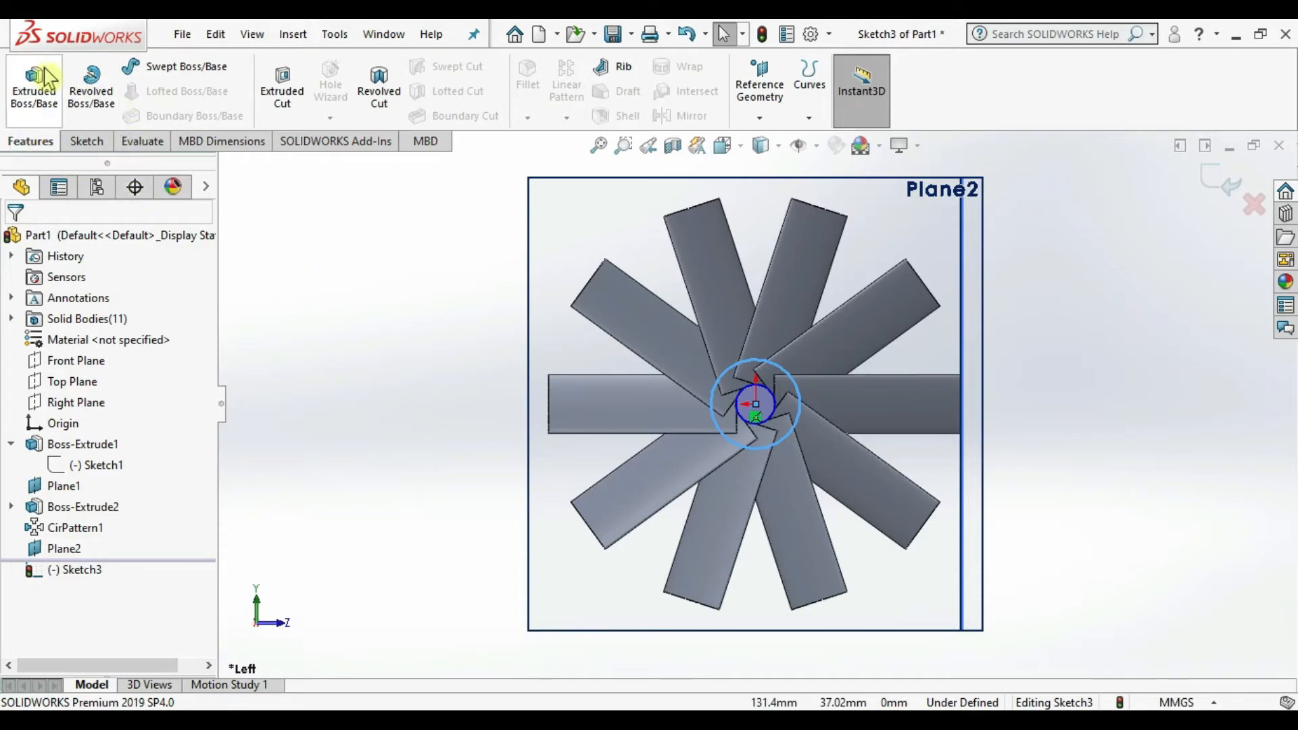
left_click(34, 88)
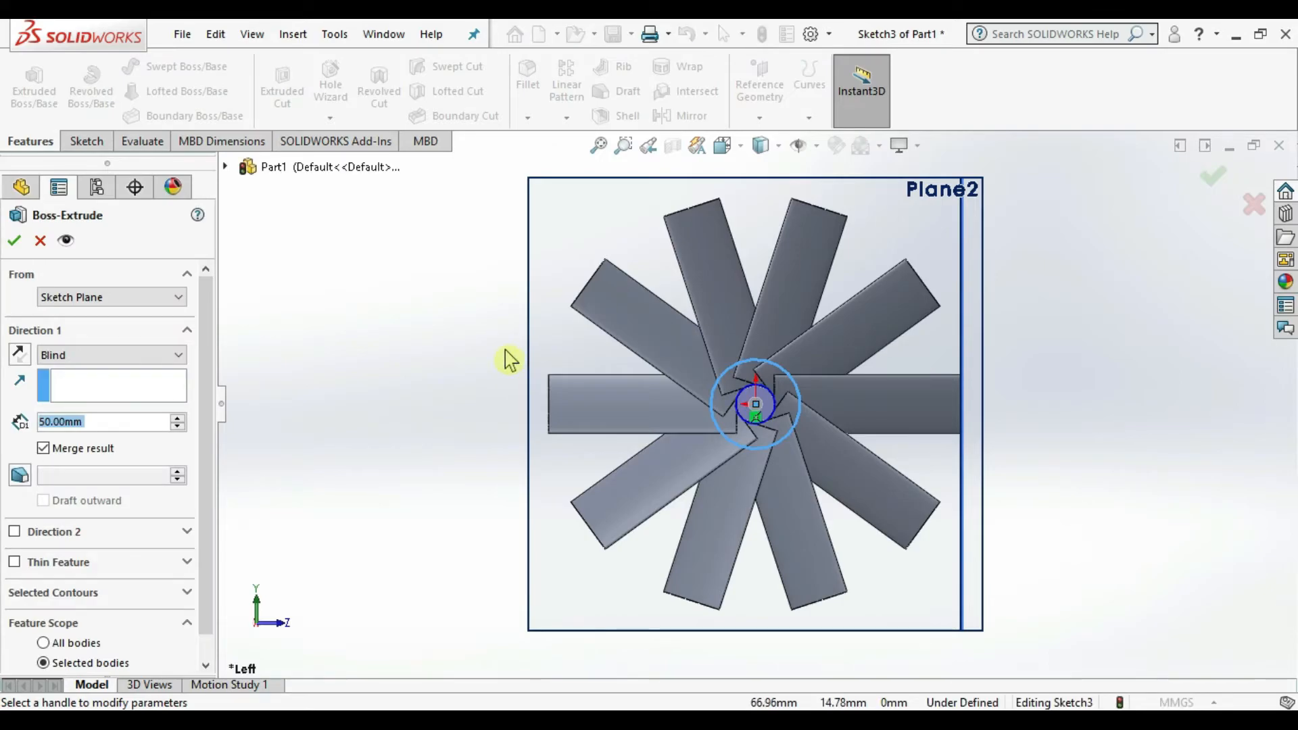
middle_click_drag(473, 422, 331, 395)
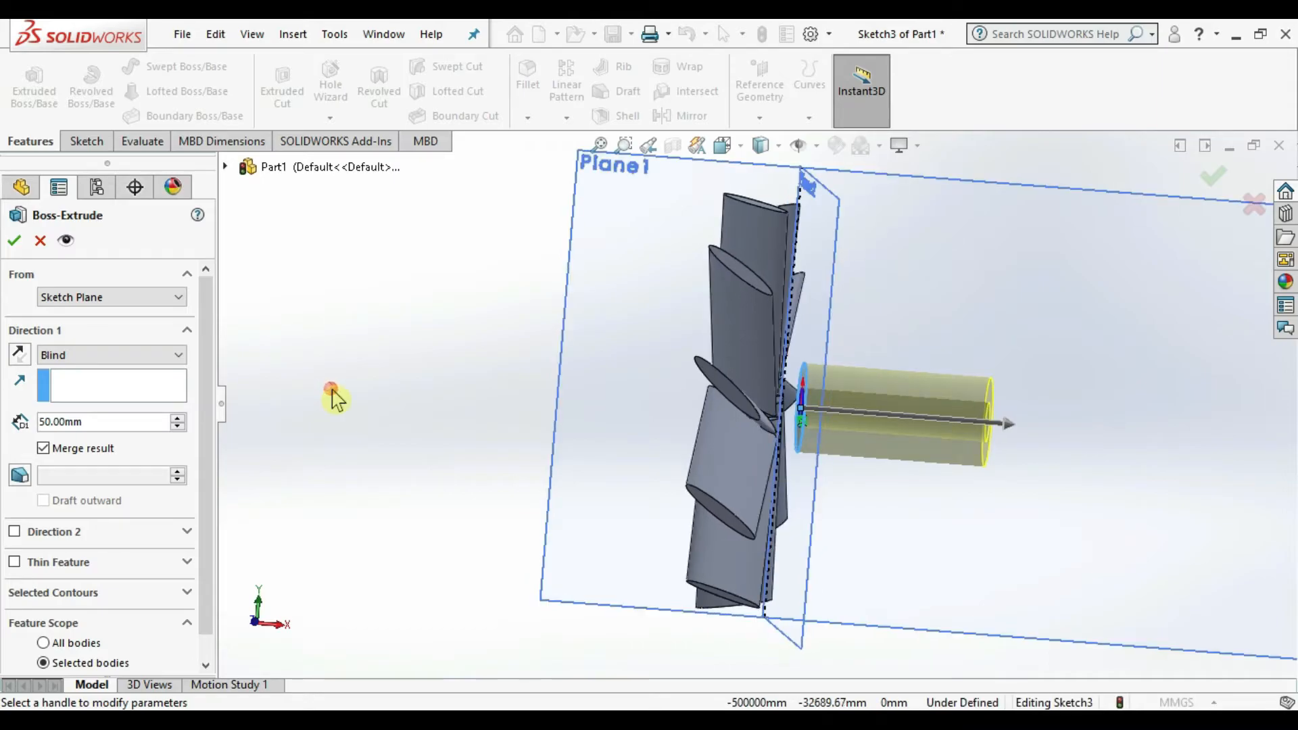
left_click_drag(1011, 441, 594, 398)
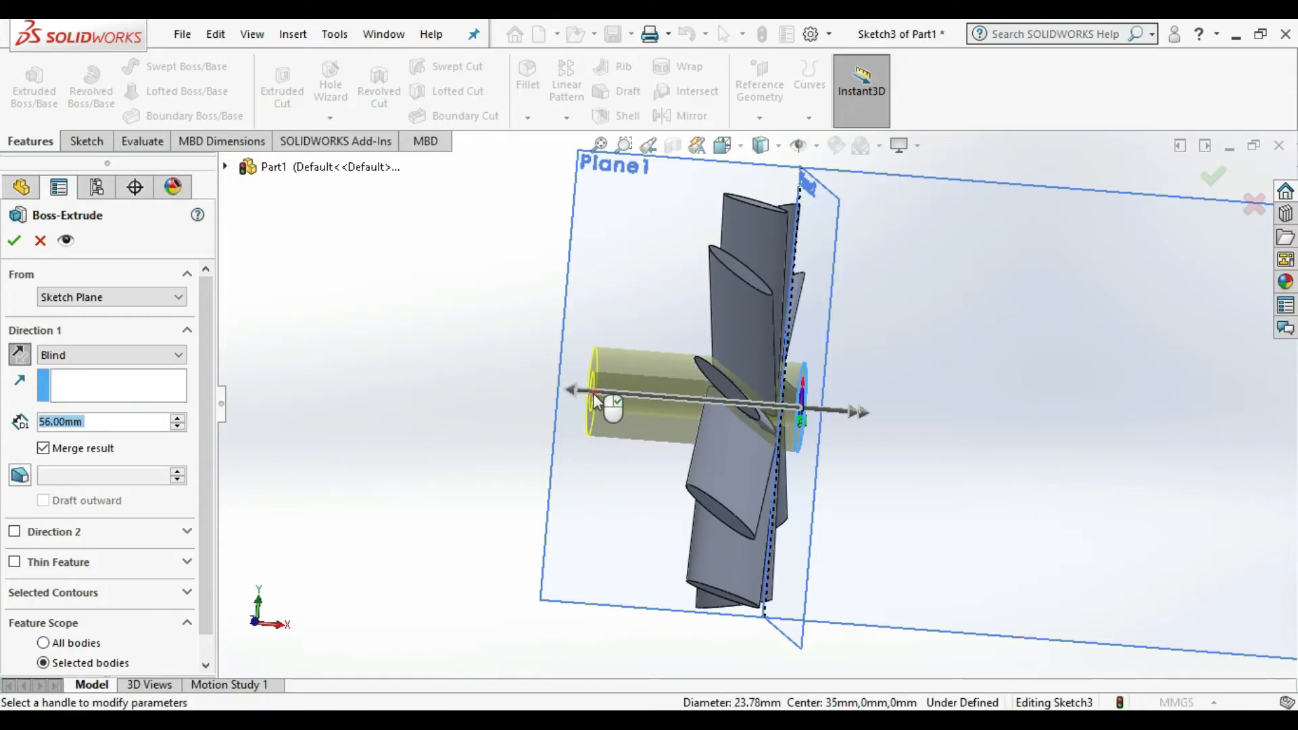
left_click(47, 451)
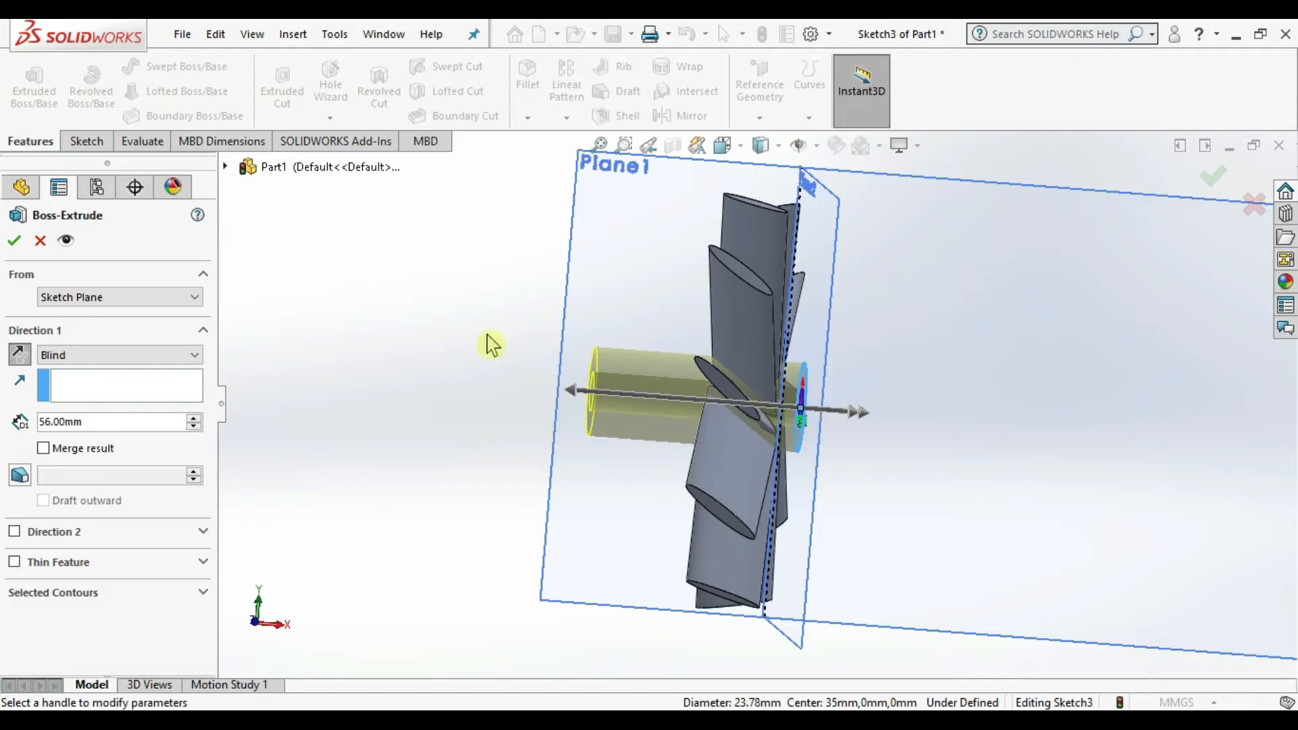
left_click(13, 242)
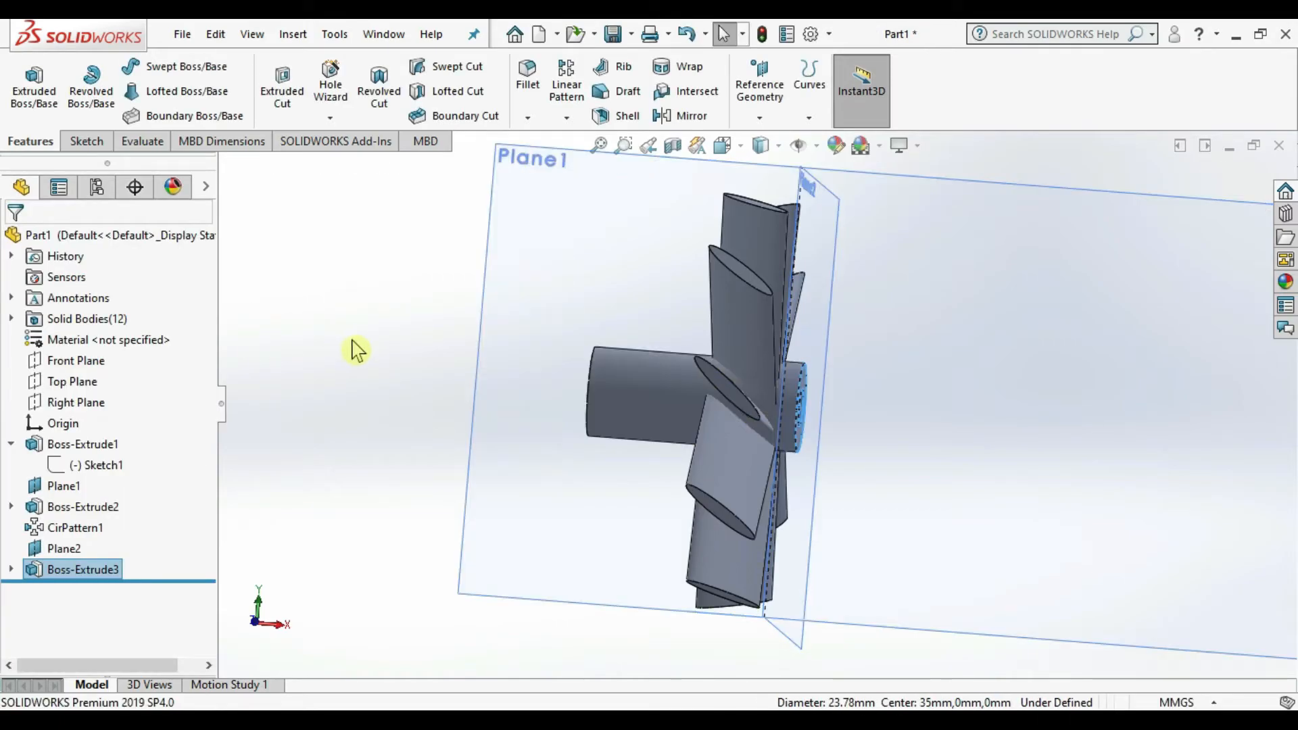
Combine the ten blade bodies and the central ring hub into one body using the Add operation.
middle_click_drag(365, 346, 479, 453)
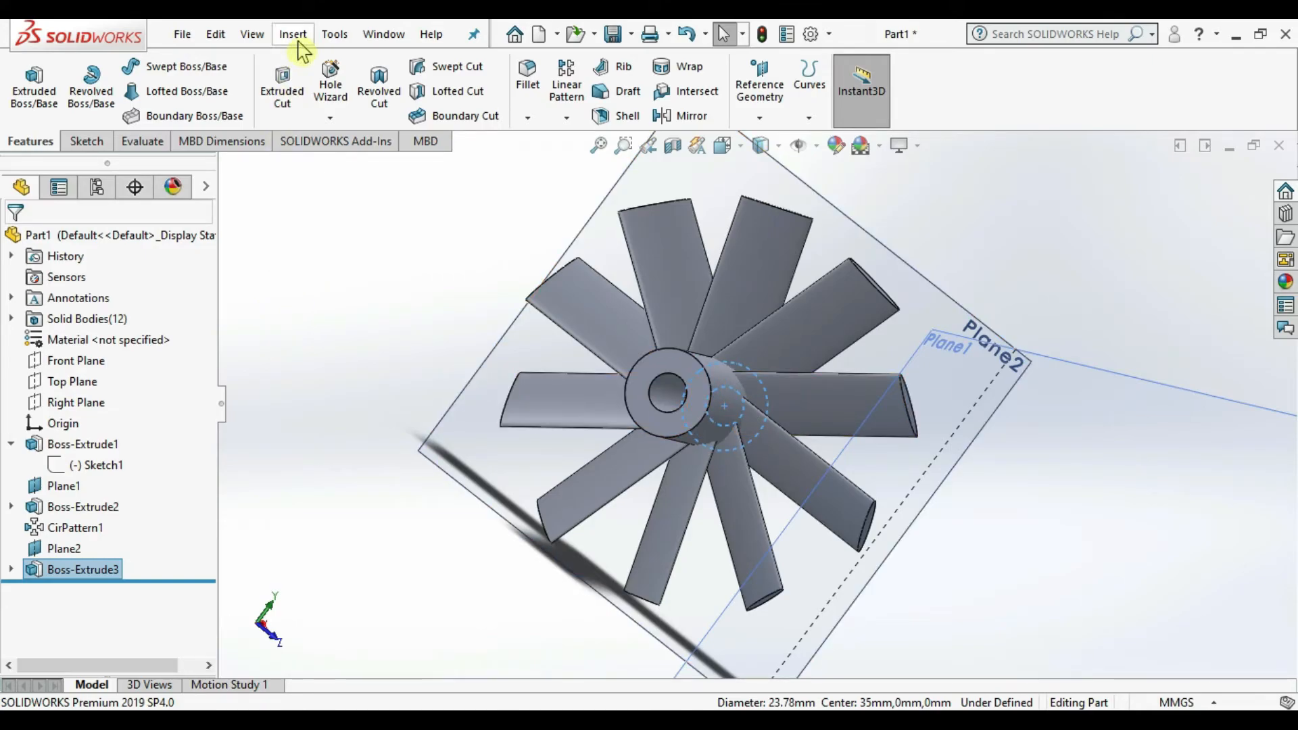
left_click(294, 35)
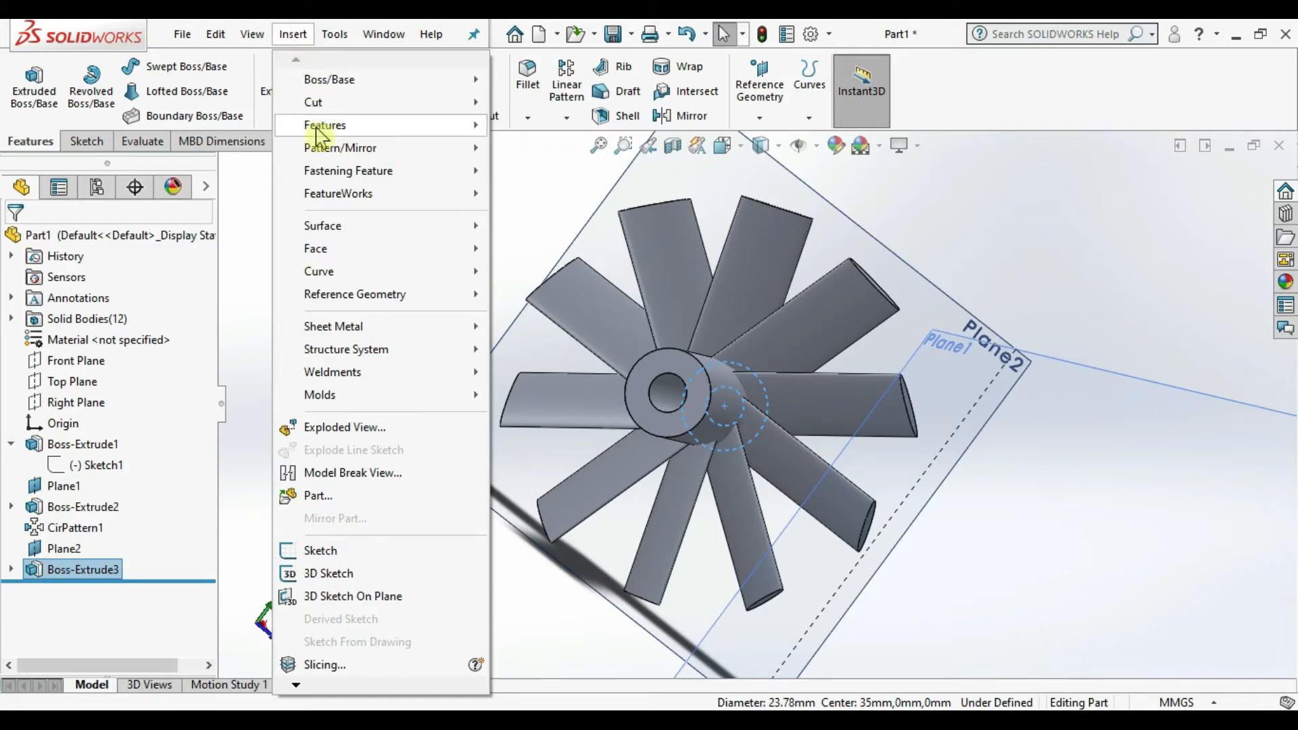
mouse_move(319, 131)
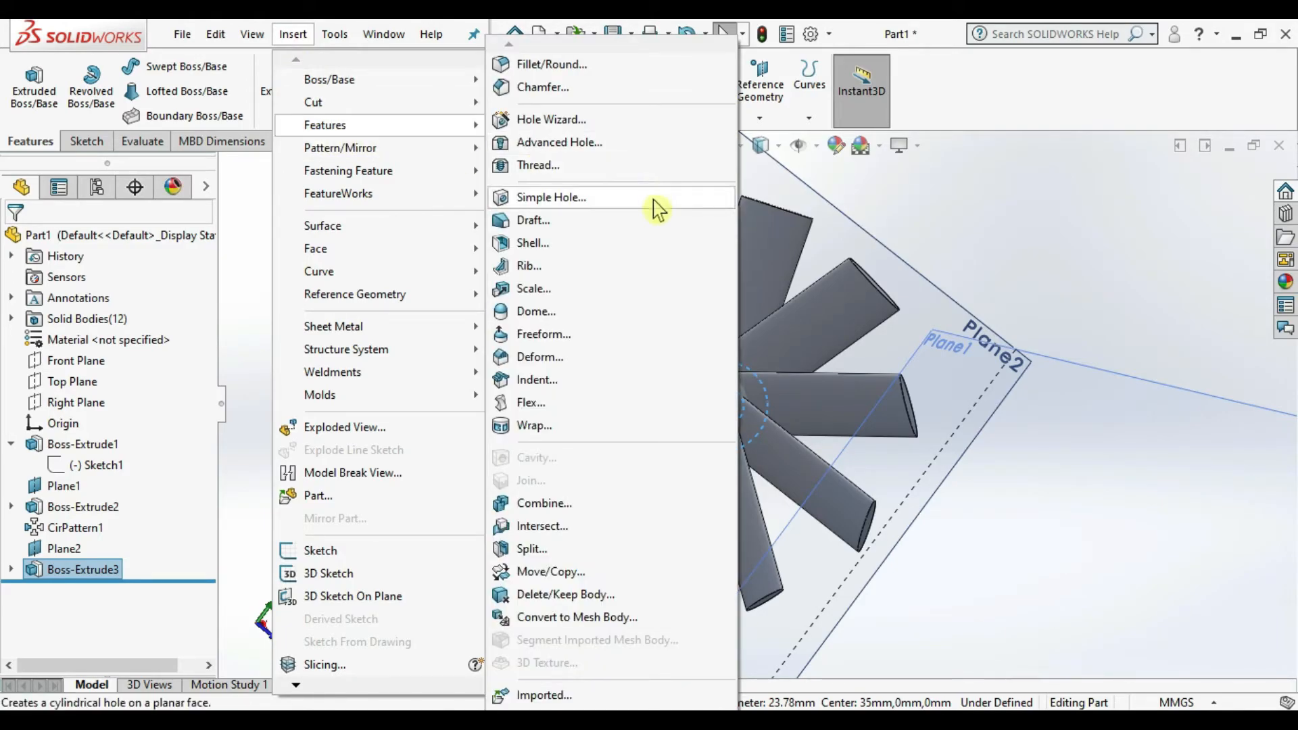
left_click(580, 507)
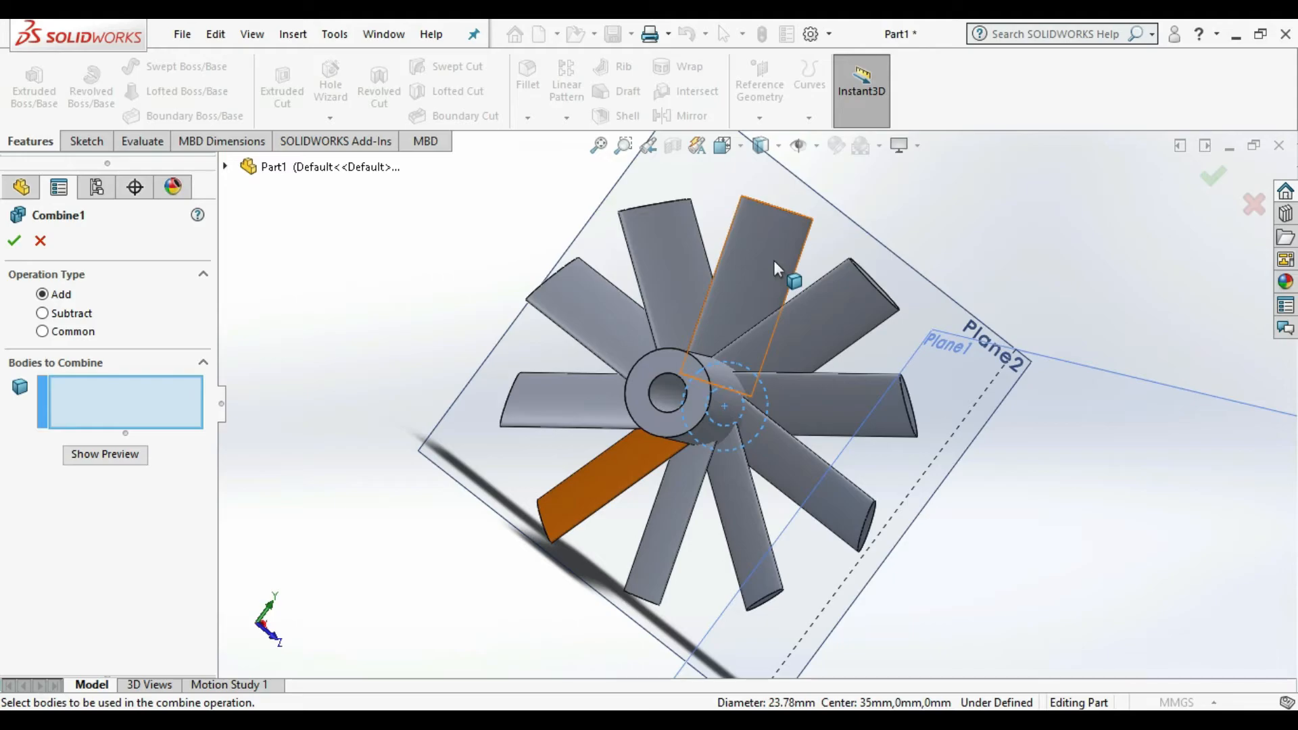
left_click(602, 463)
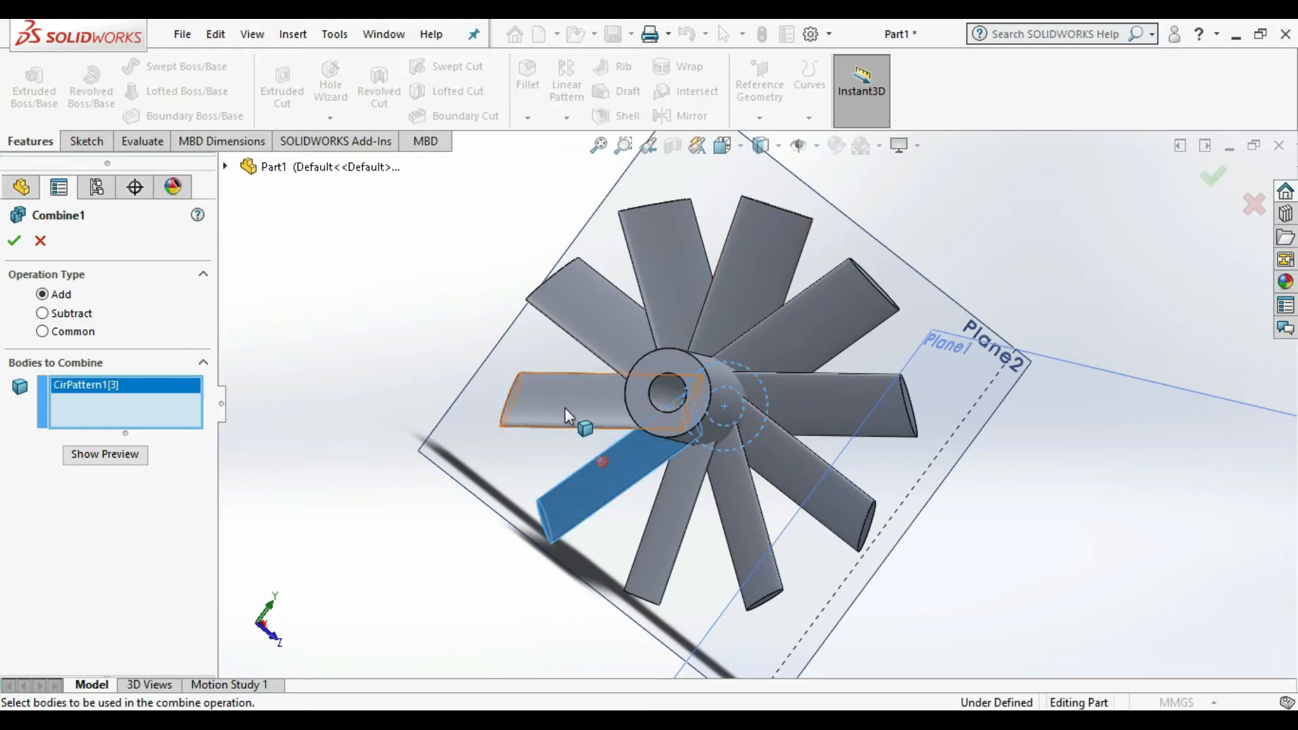
left_click(566, 406)
left_click(586, 308)
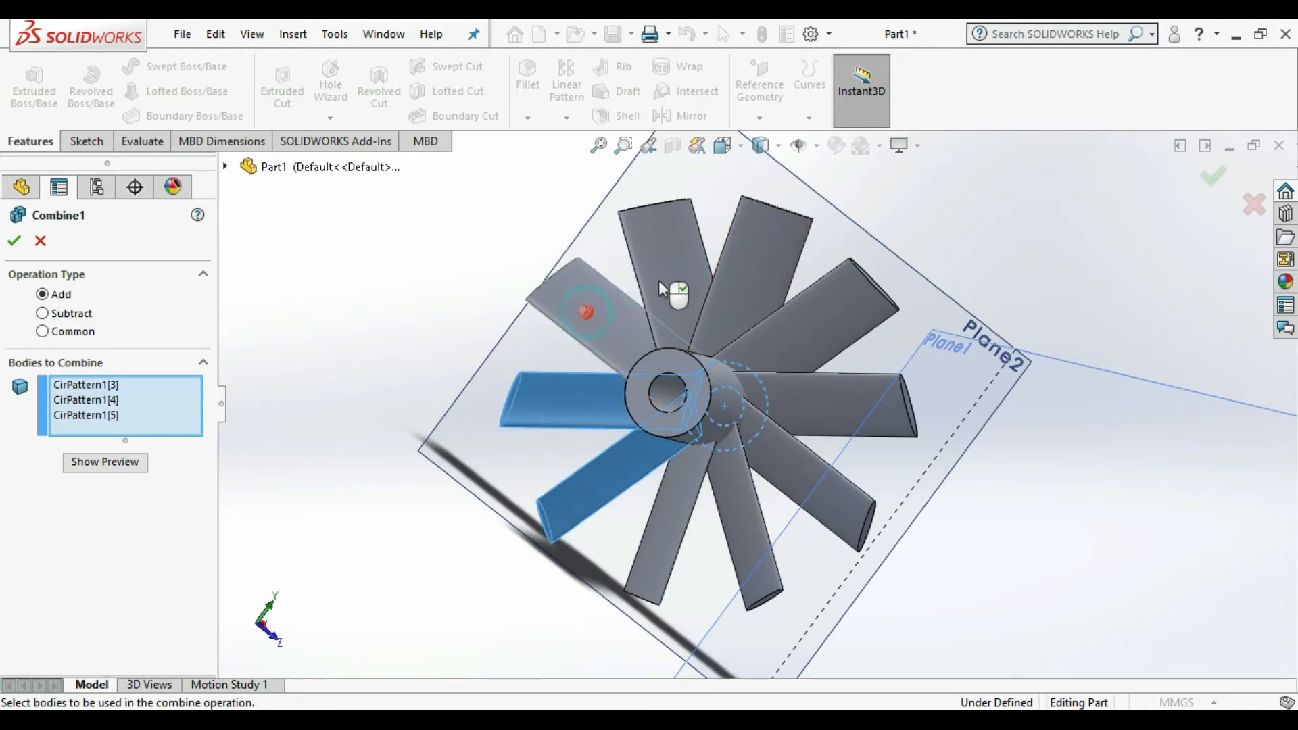
left_click(669, 270)
left_click(747, 269)
left_click(820, 310)
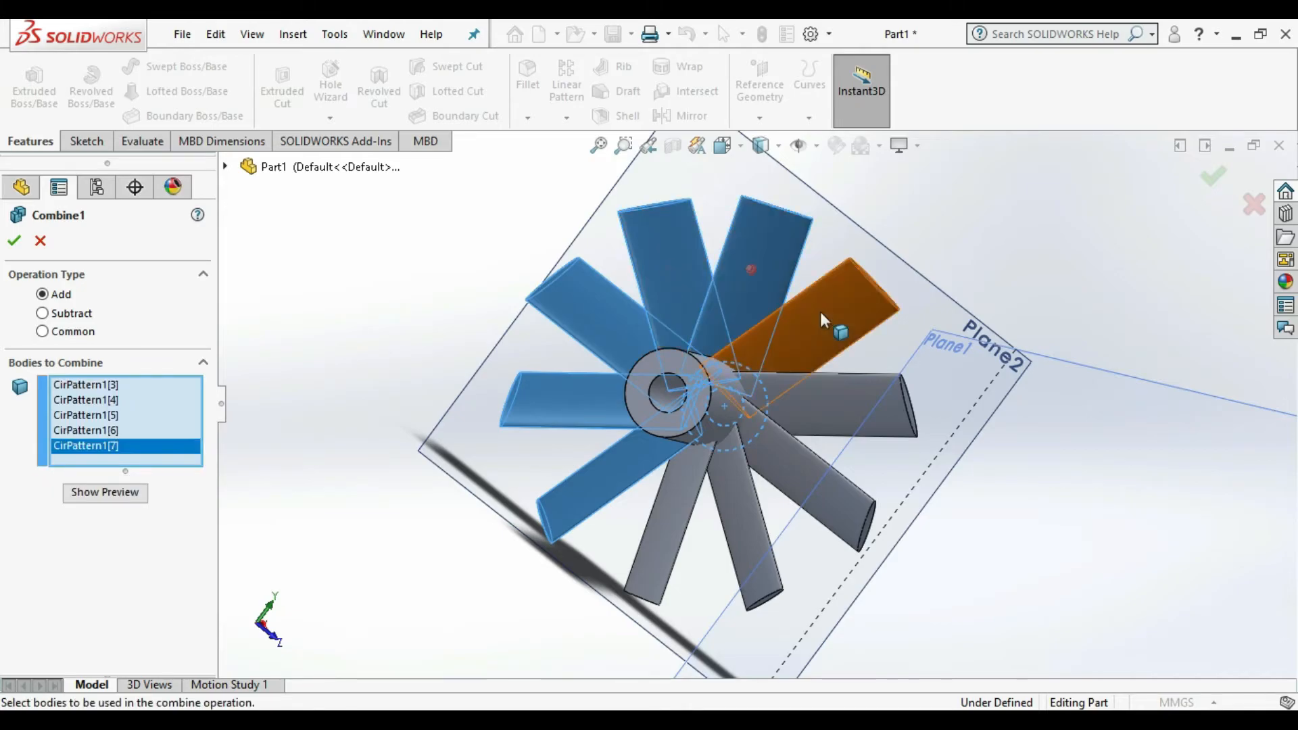
left_click(812, 404)
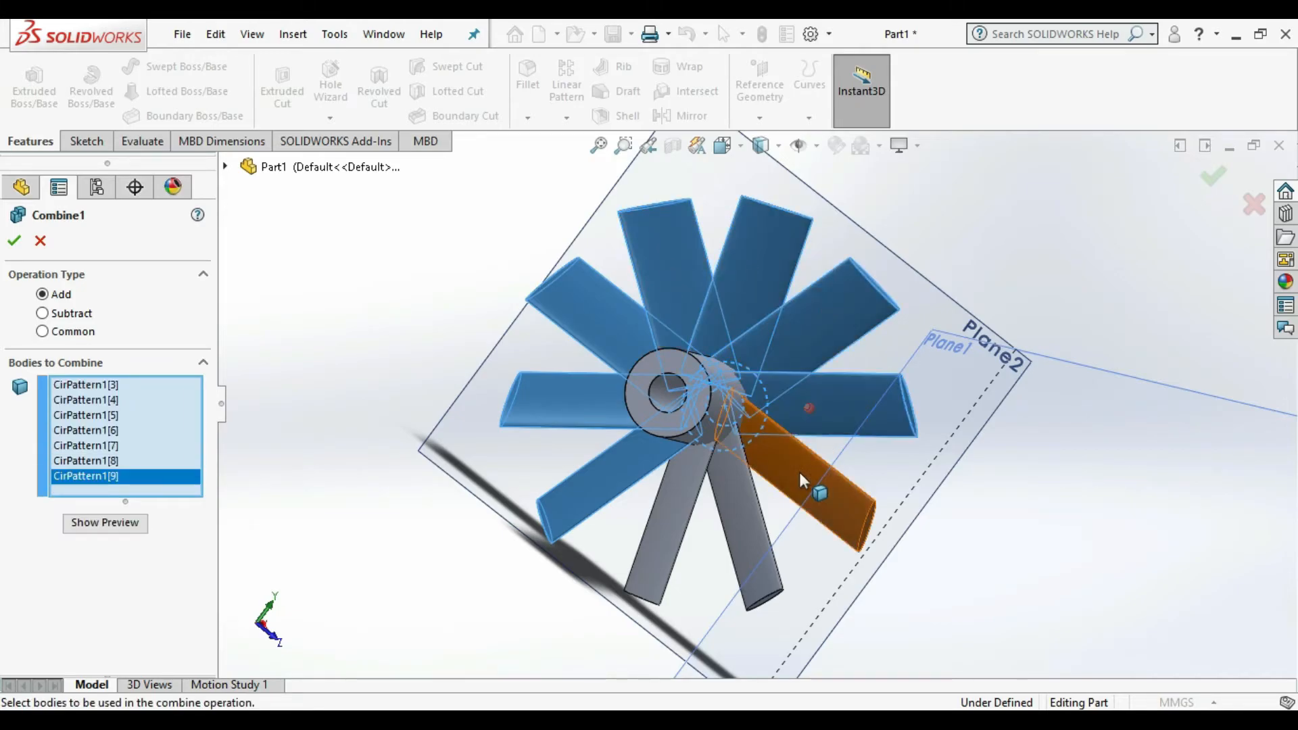
left_click(794, 471)
left_click(748, 511)
left_click(686, 500)
left_click(677, 430)
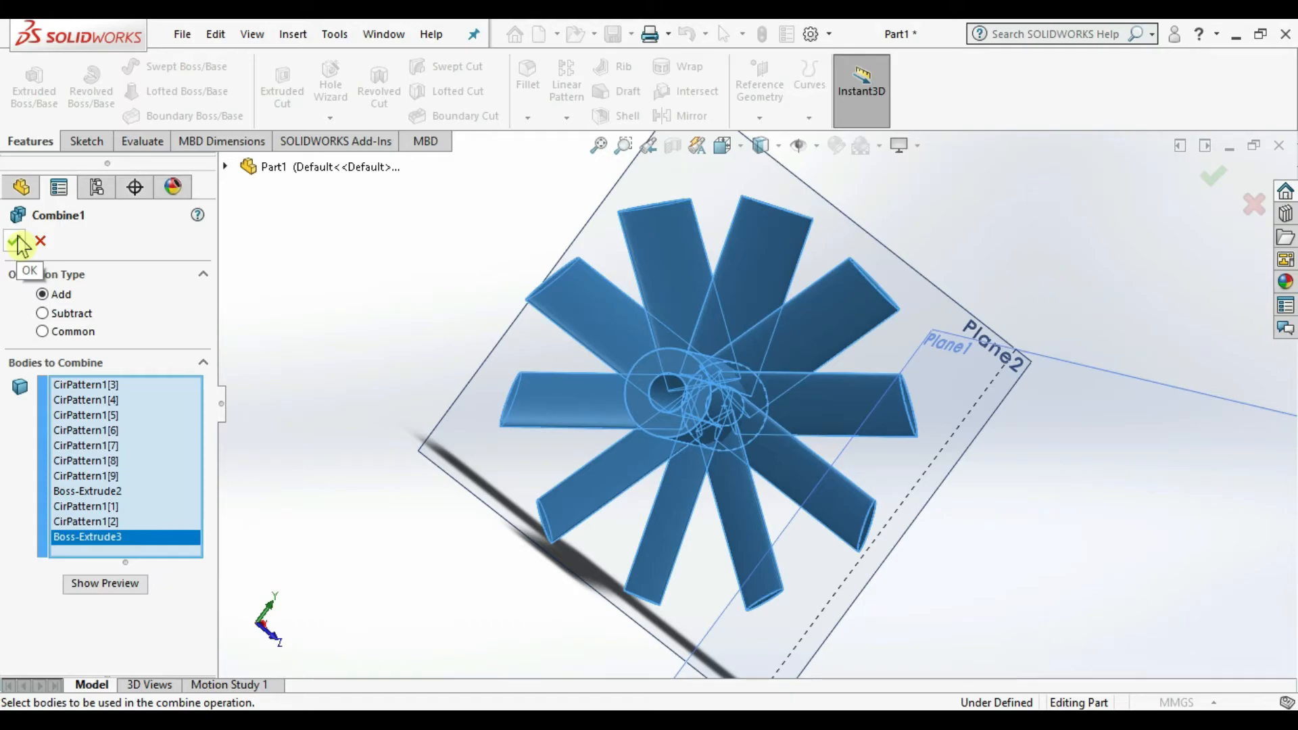
left_click(16, 241)
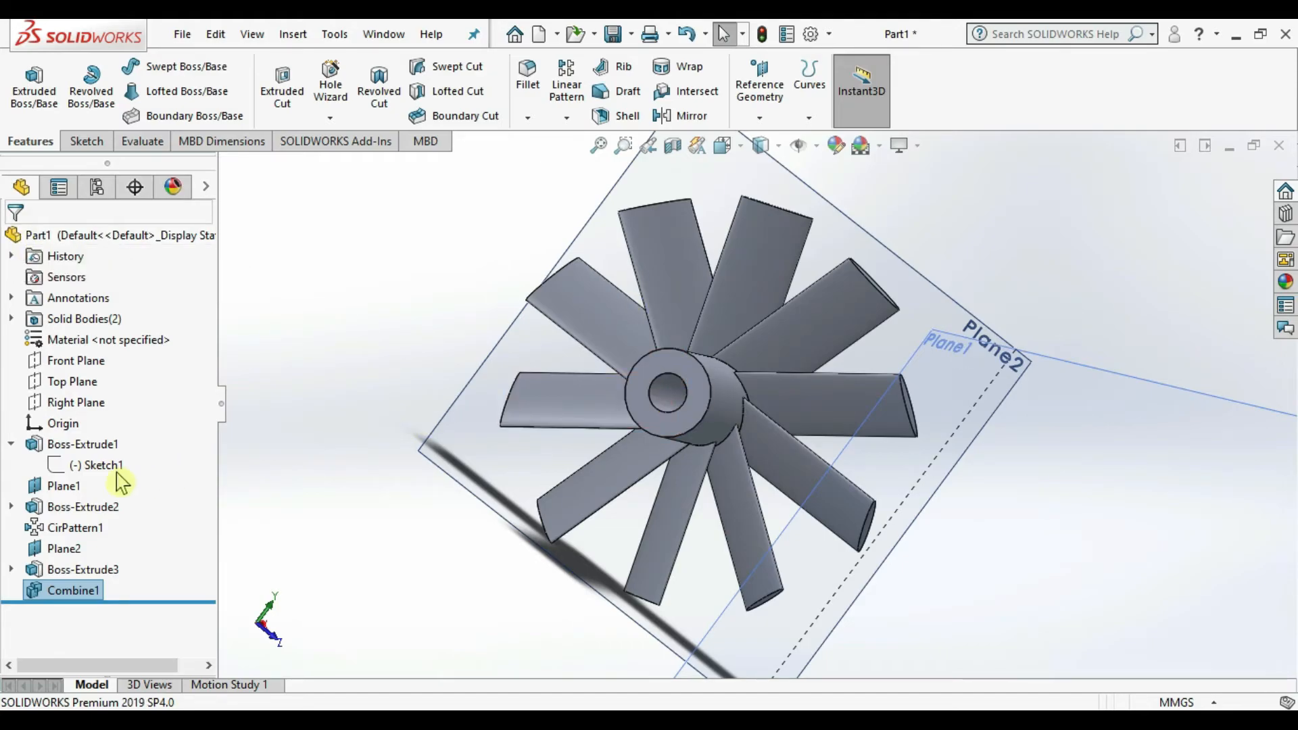
Show the hidden large cylinder body again and clear its selection.
right_click(54, 446)
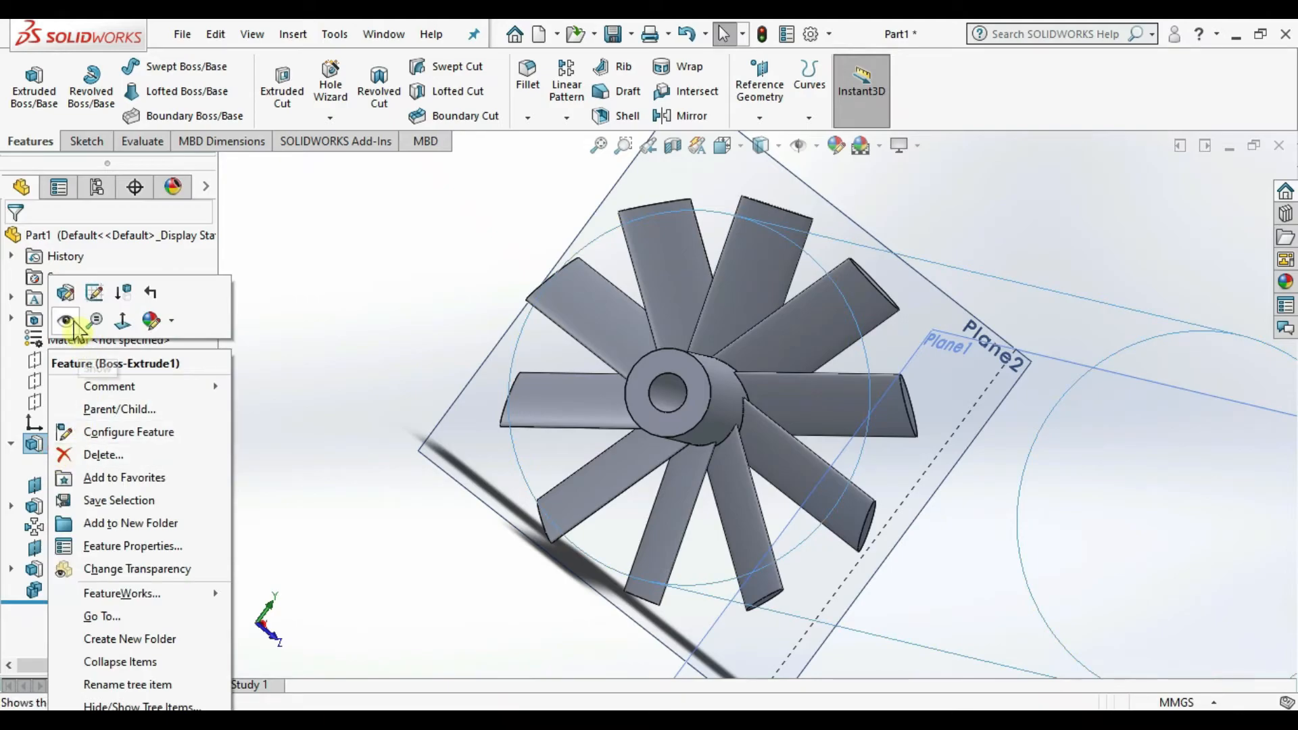
left_click(70, 320)
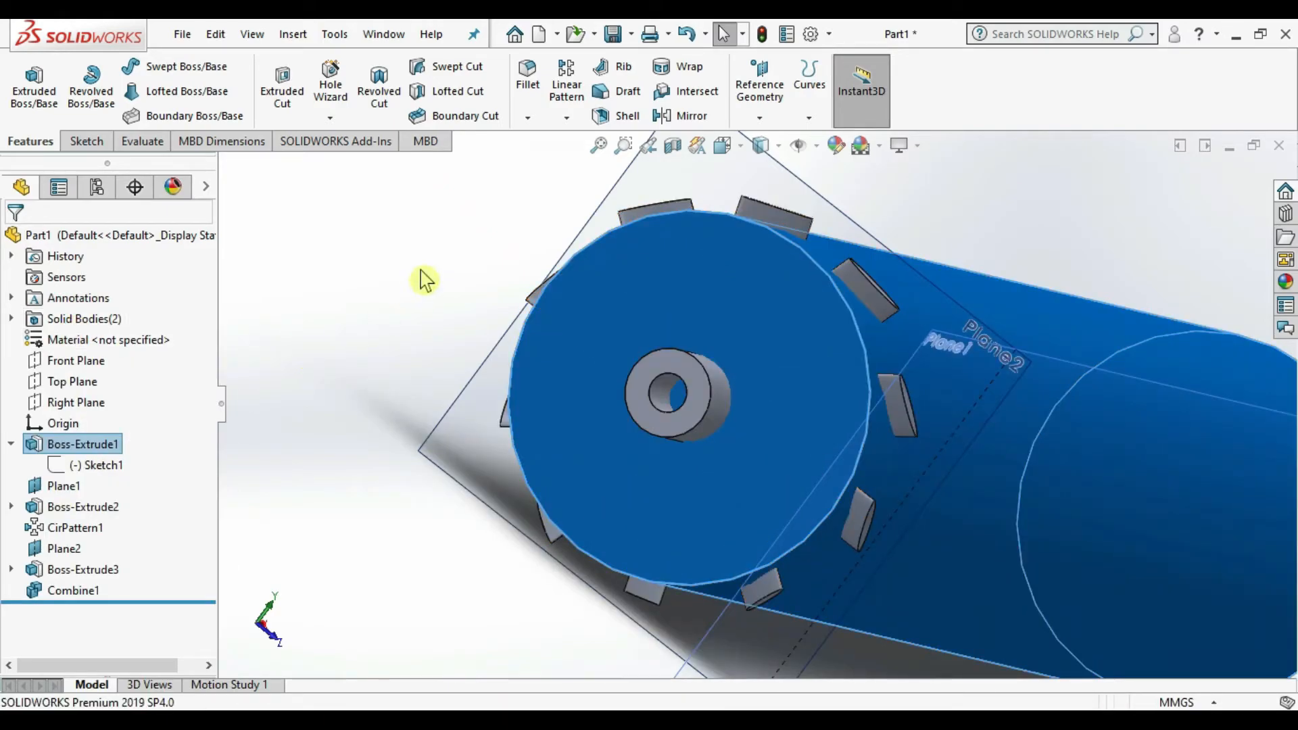
scroll(298, 576, "down", 2)
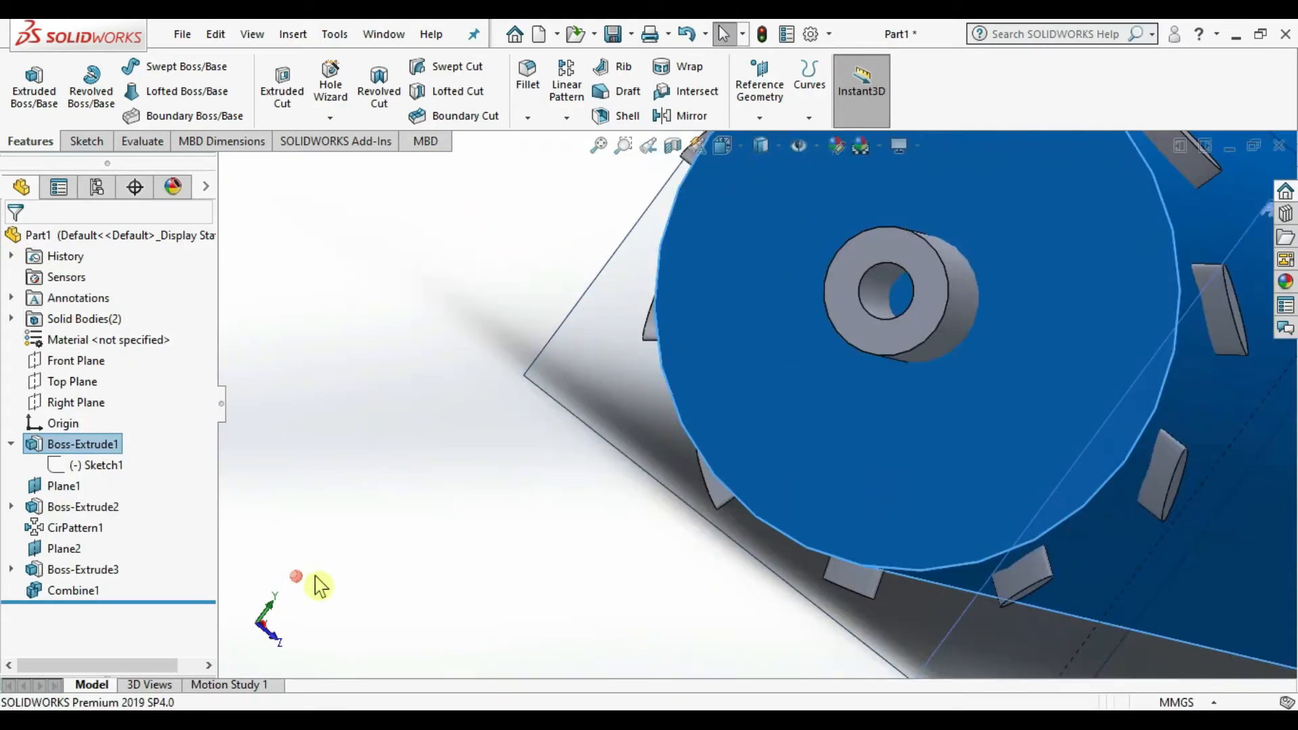
scroll(315, 574, "up", 2)
left_click(375, 471)
middle_click_drag(498, 542, 615, 483)
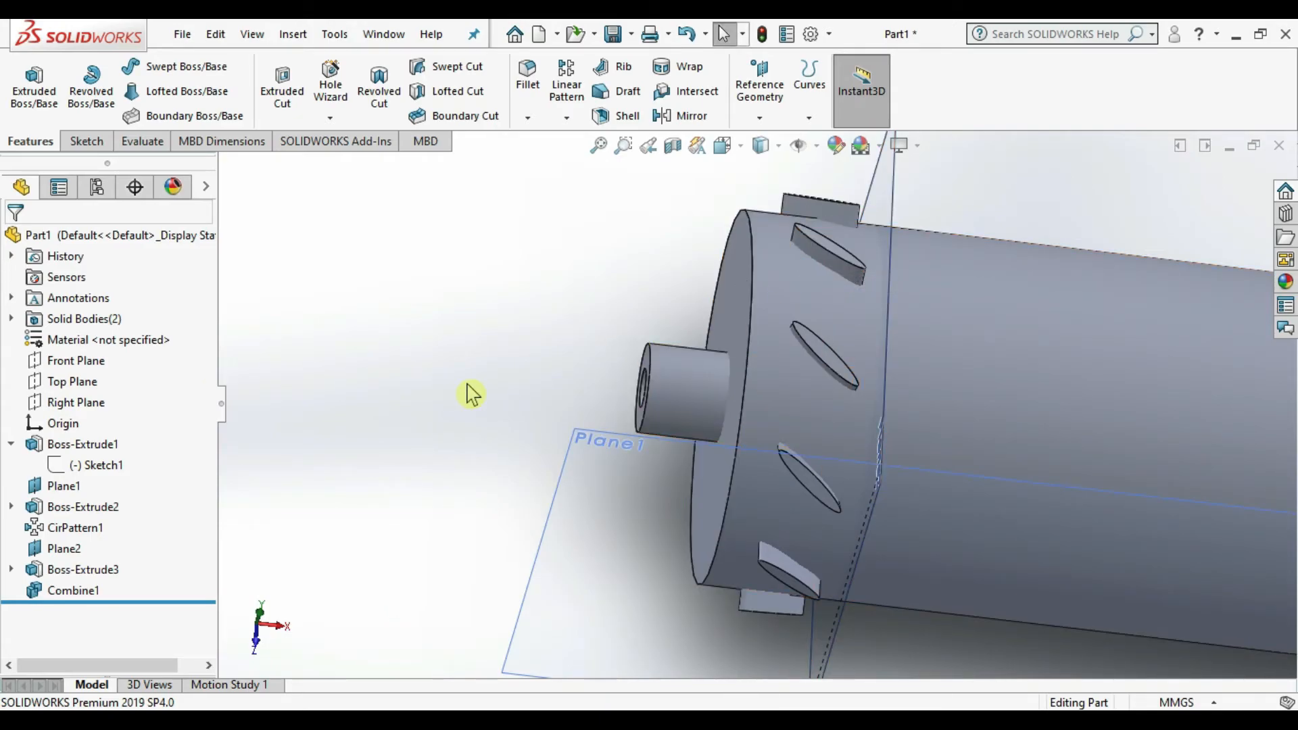
Sketch a circle of about 5.26 mm radius on the large cylinder's end face, centred on the origin and matching the hub's bore.
middle_click_drag(471, 357, 585, 382)
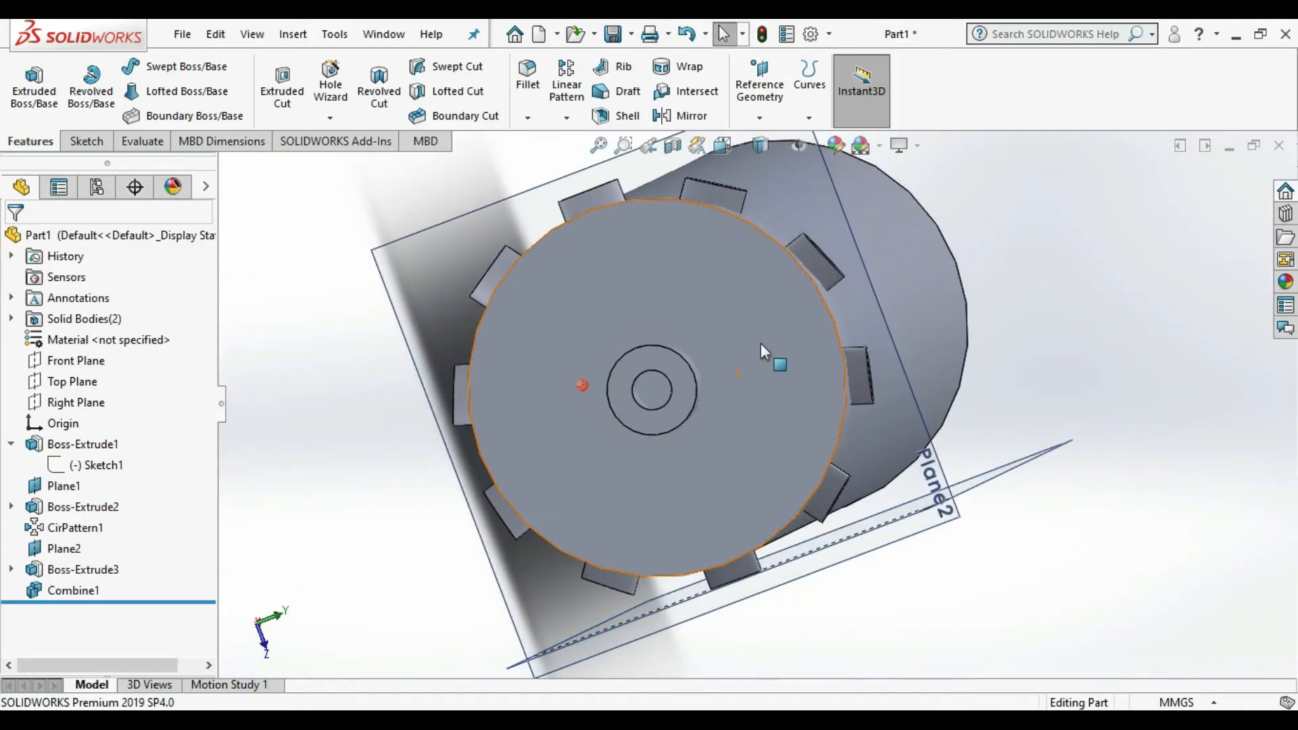
left_click(760, 346)
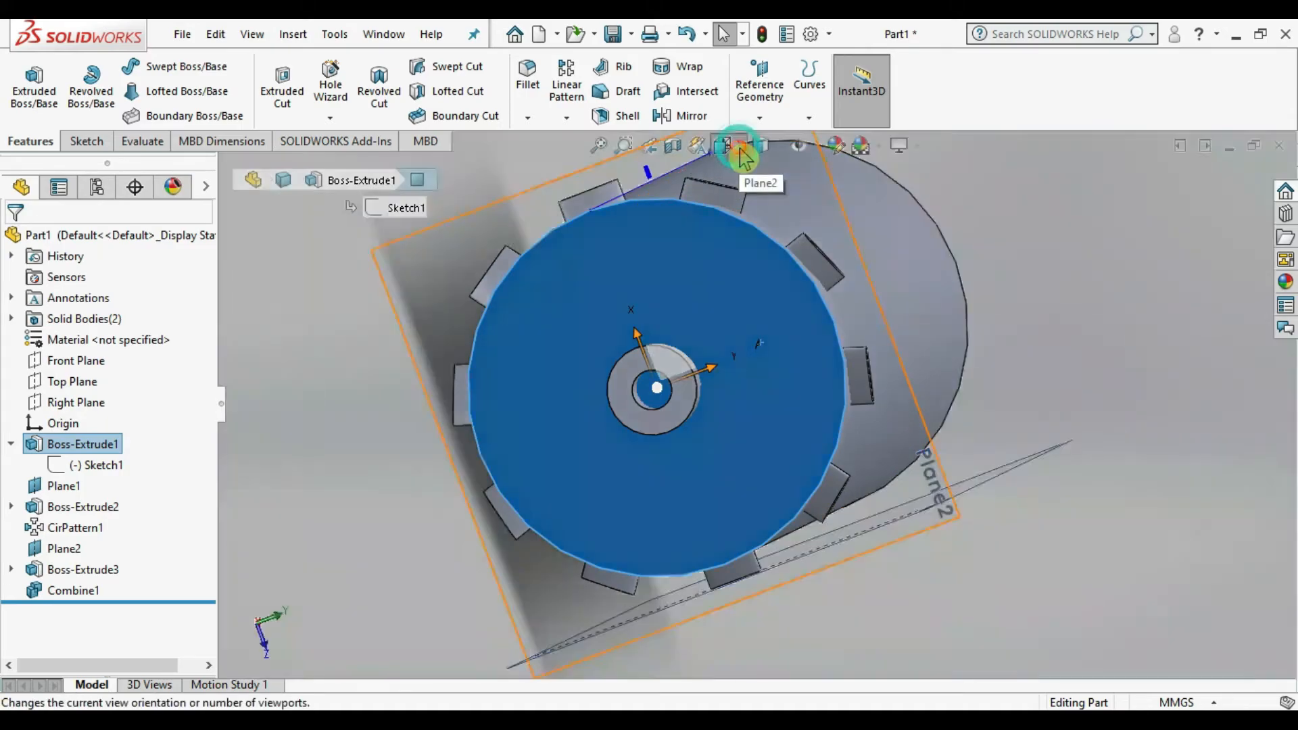
left_click(740, 148)
left_click(722, 230)
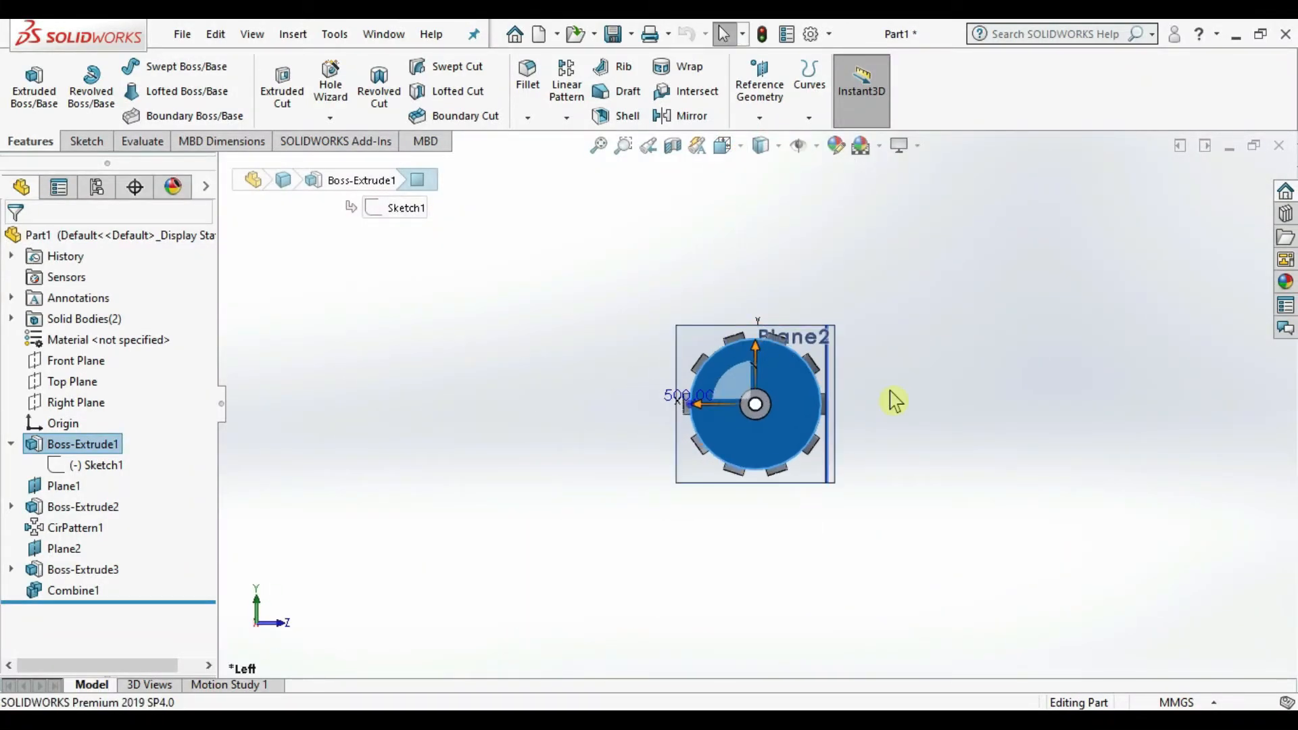
scroll(784, 439, "down", 10)
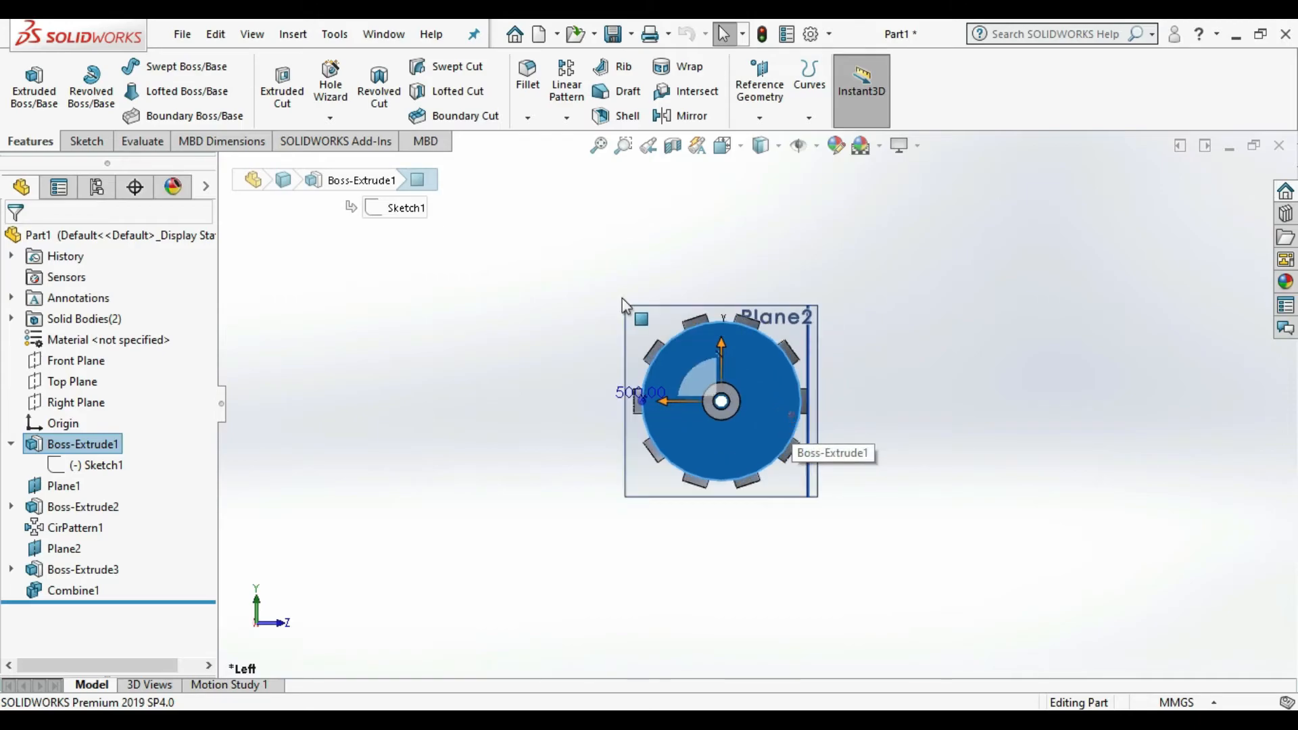
scroll(1096, 480, "up", 5)
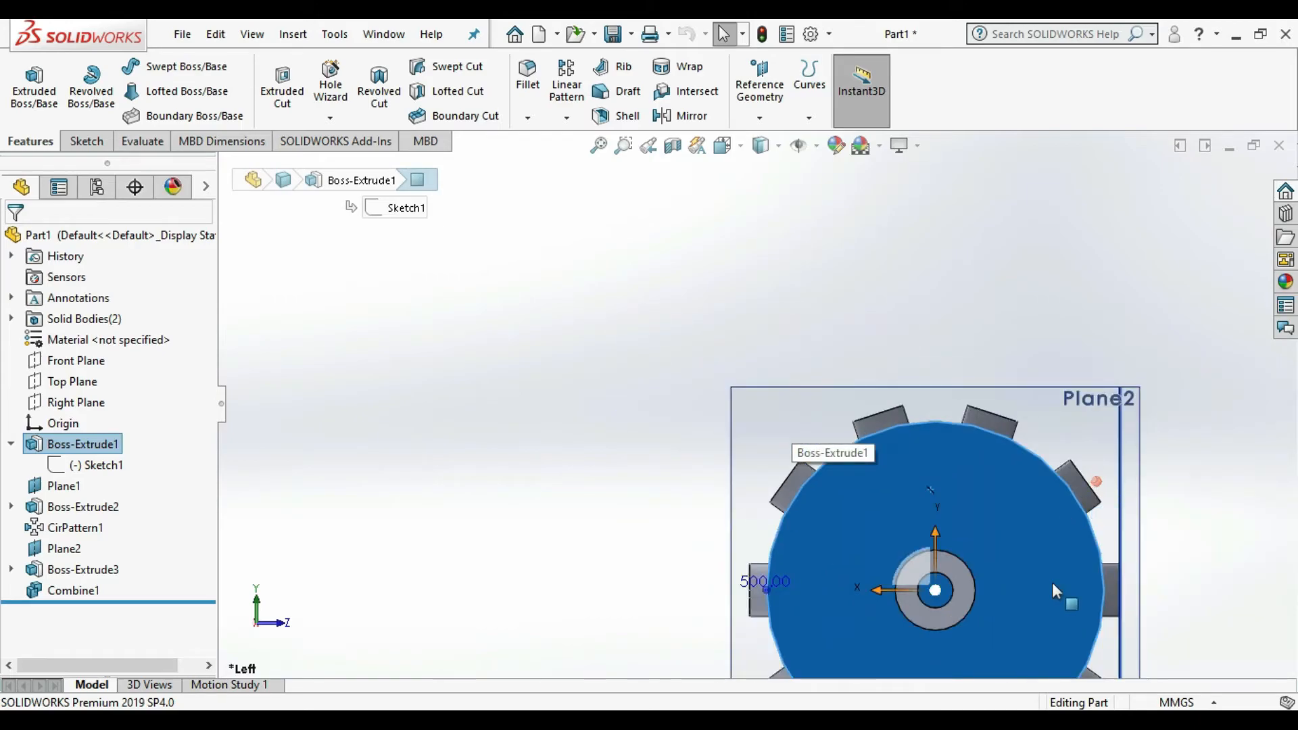
scroll(866, 504, "down", 3)
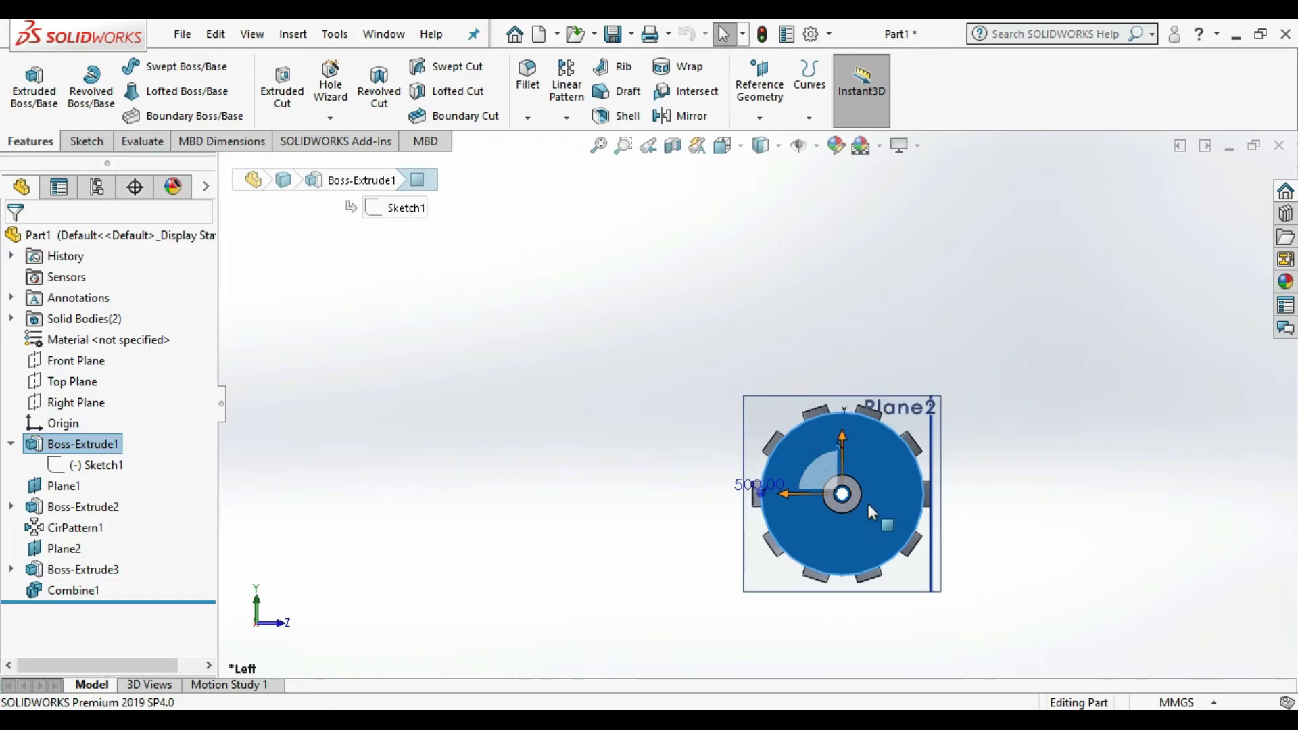
scroll(709, 398, "down", 4)
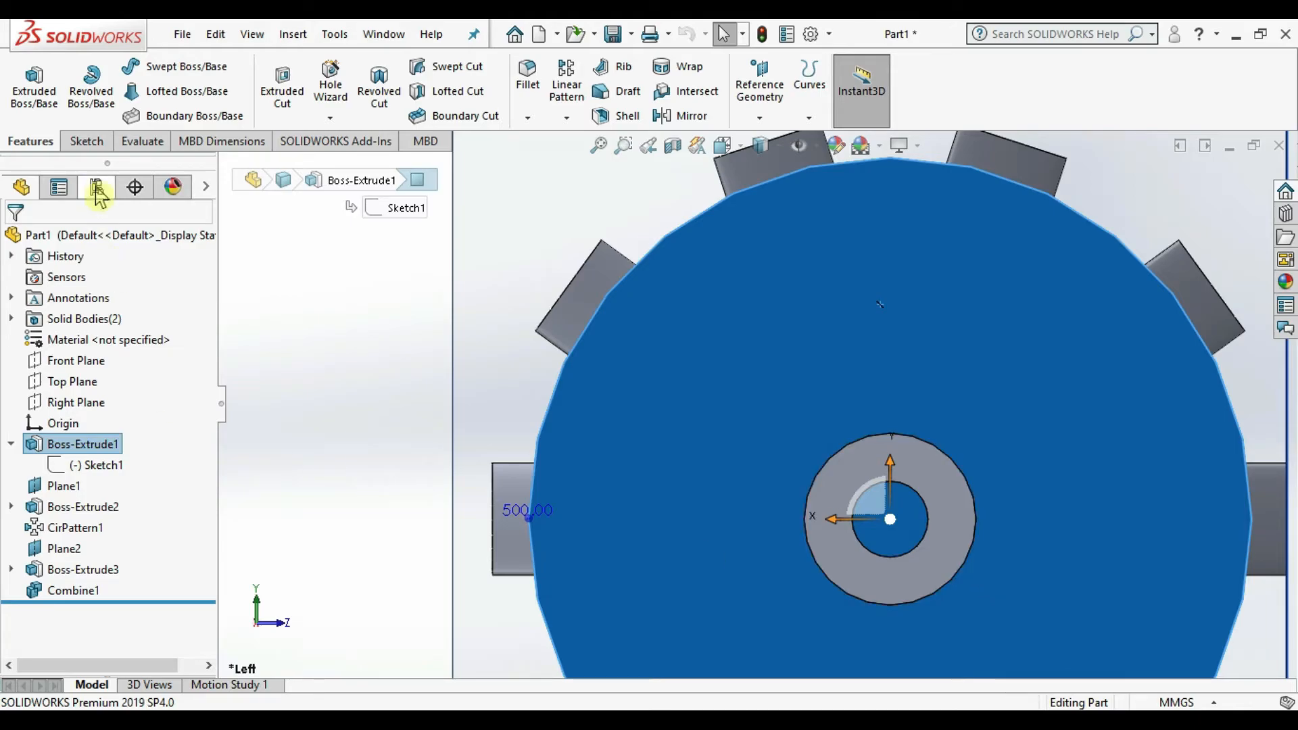
left_click(91, 145)
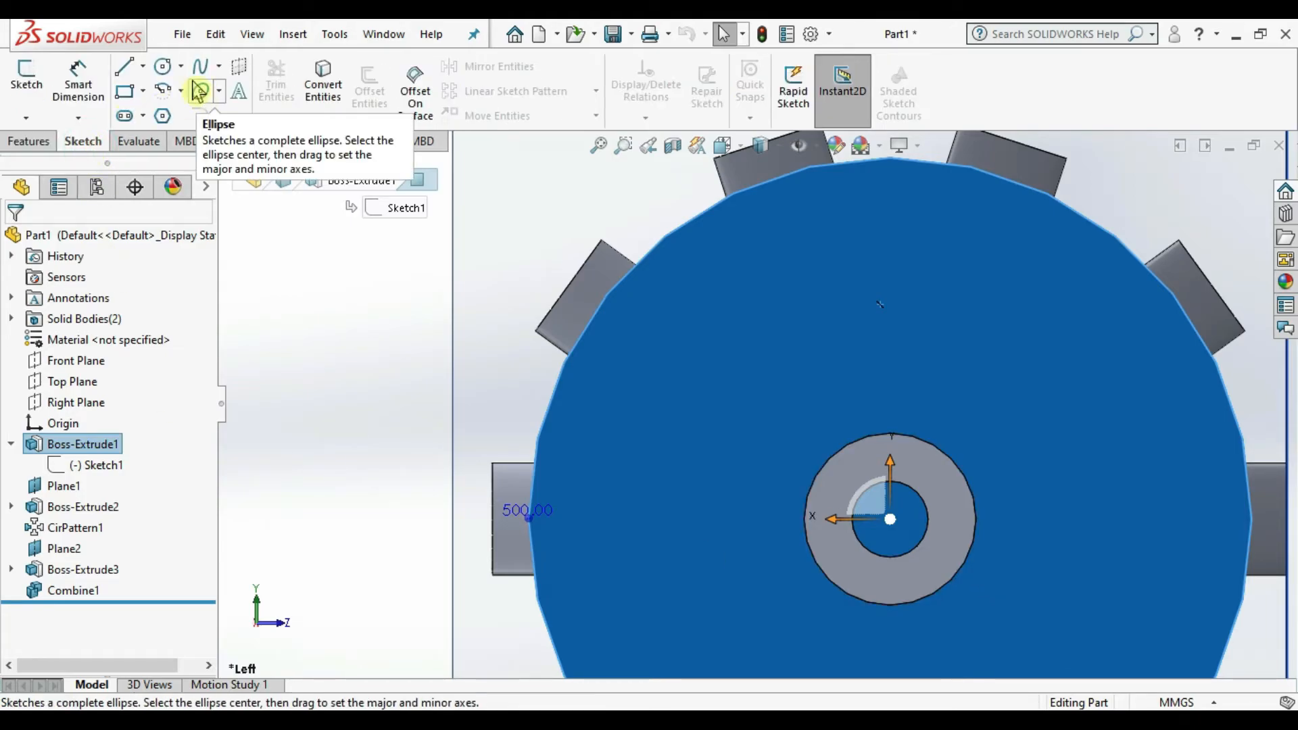
left_click(169, 76)
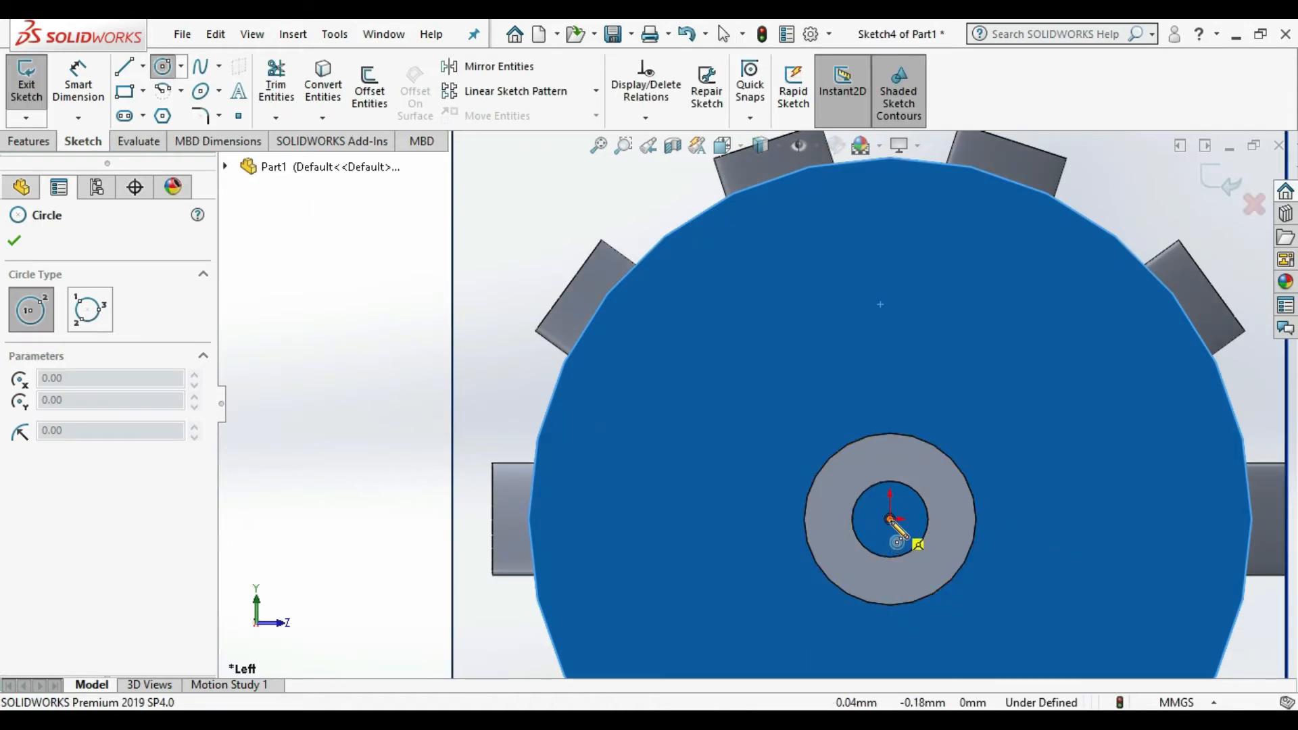
left_click(889, 520)
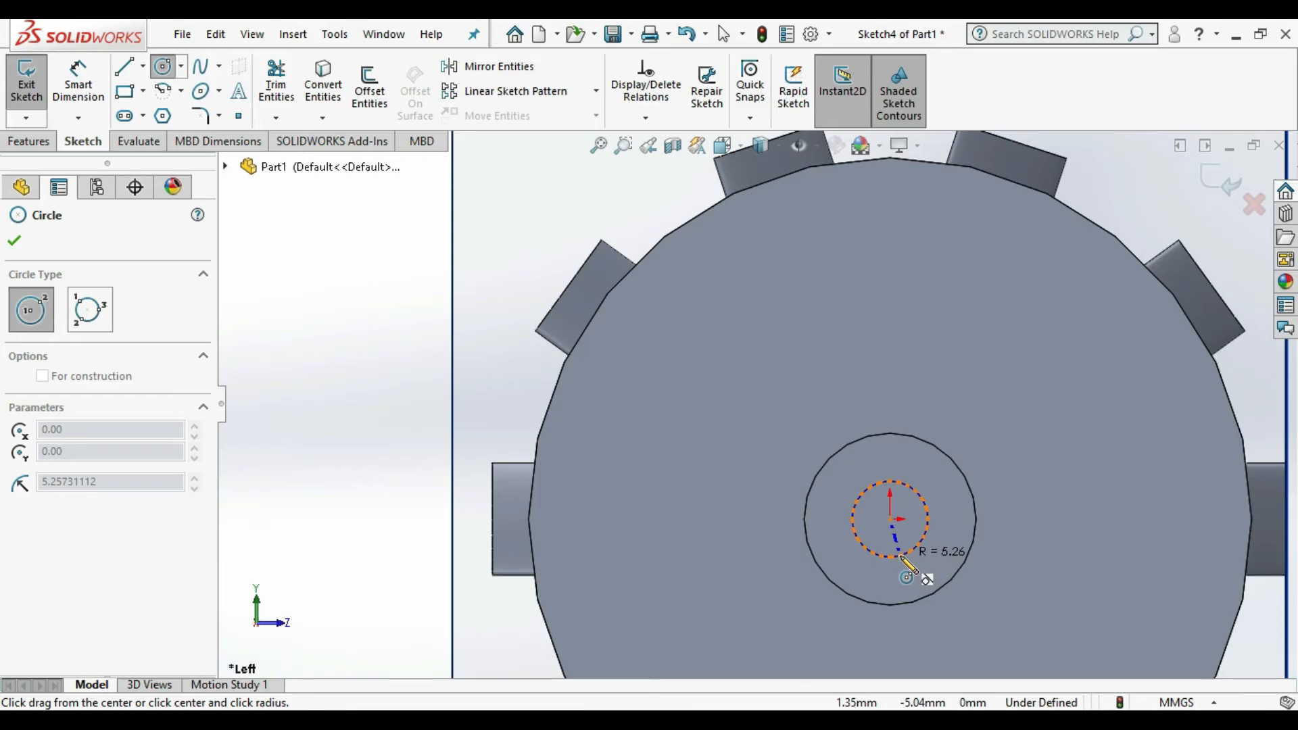
left_click(900, 555)
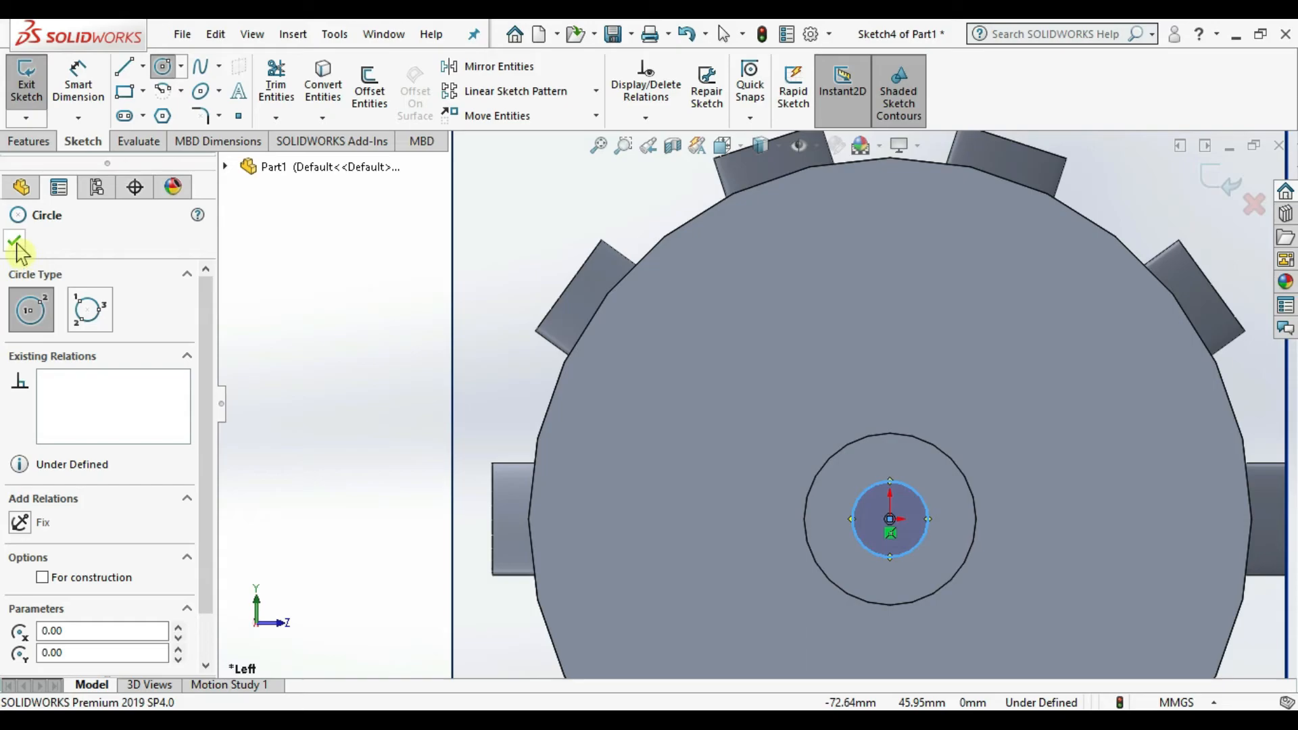
left_click(15, 242)
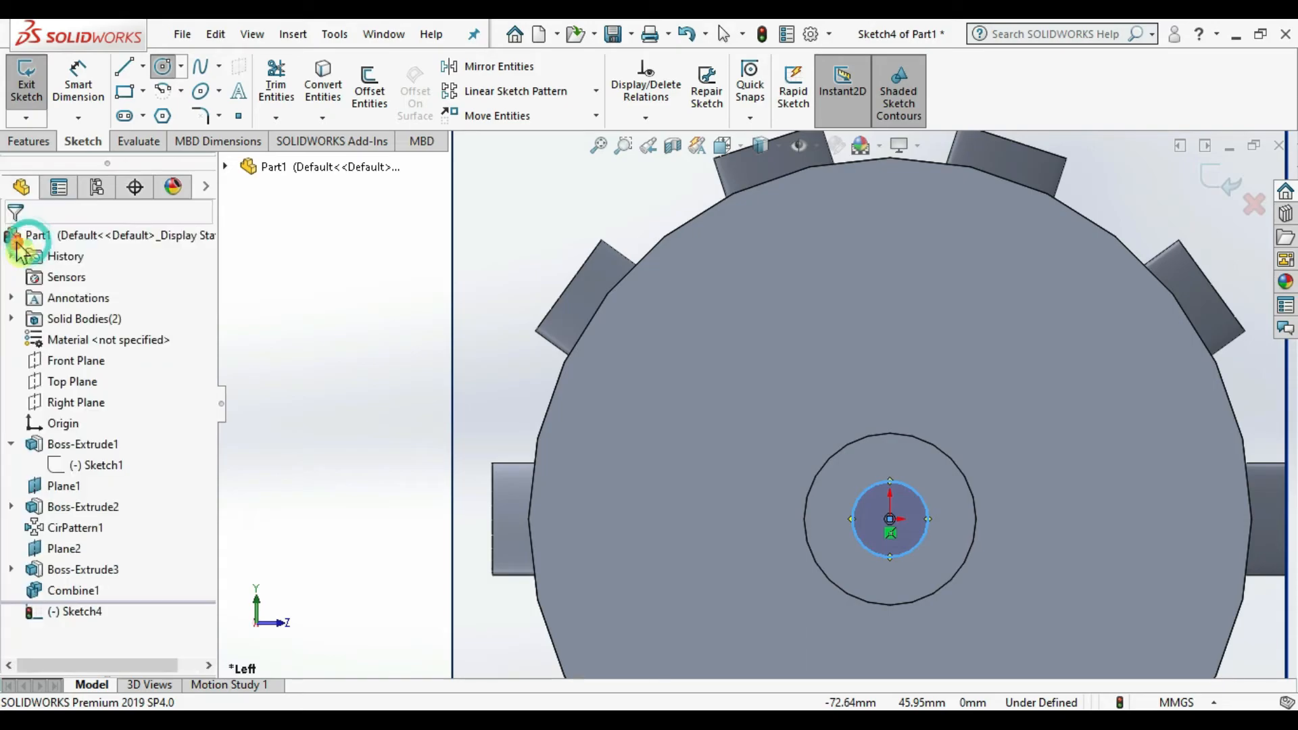
Extrude the circle sketch 40 mm outward and 56 mm in the second direction as a separate body without merging.
left_click(29, 141)
left_click(37, 91)
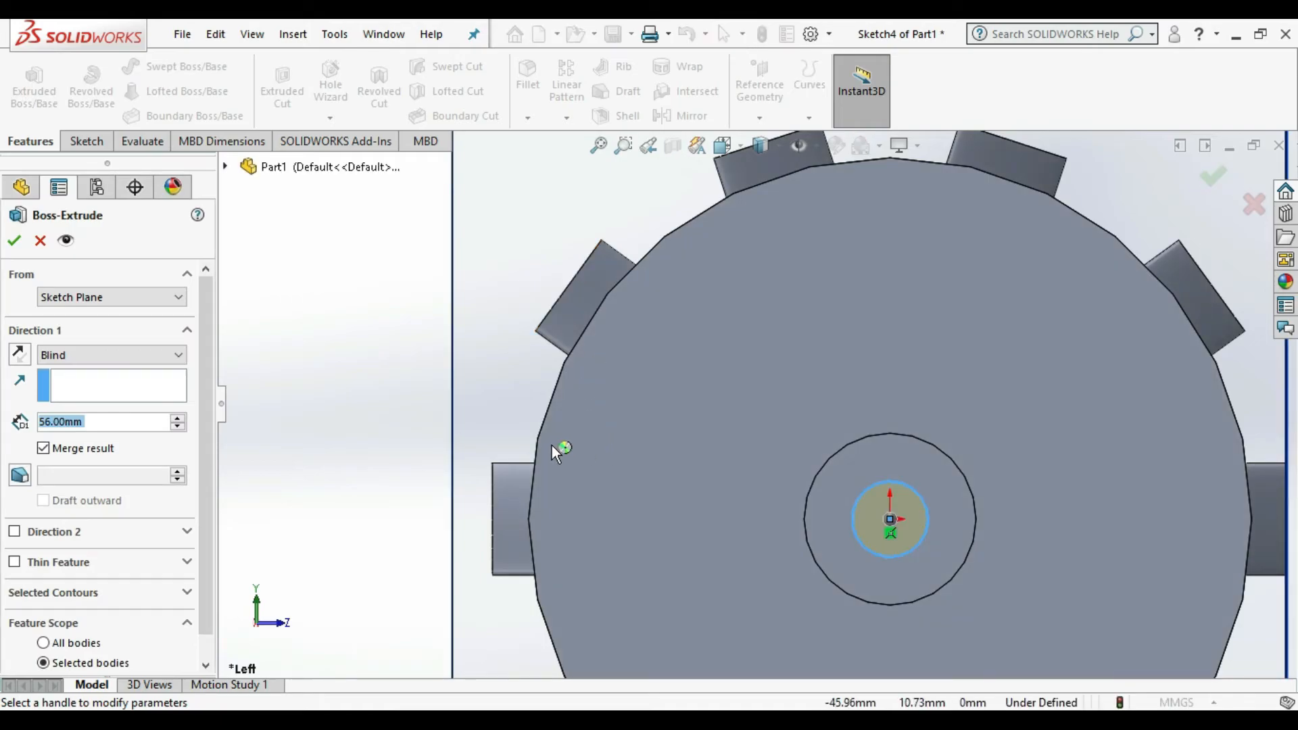
middle_click_drag(521, 419, 415, 353)
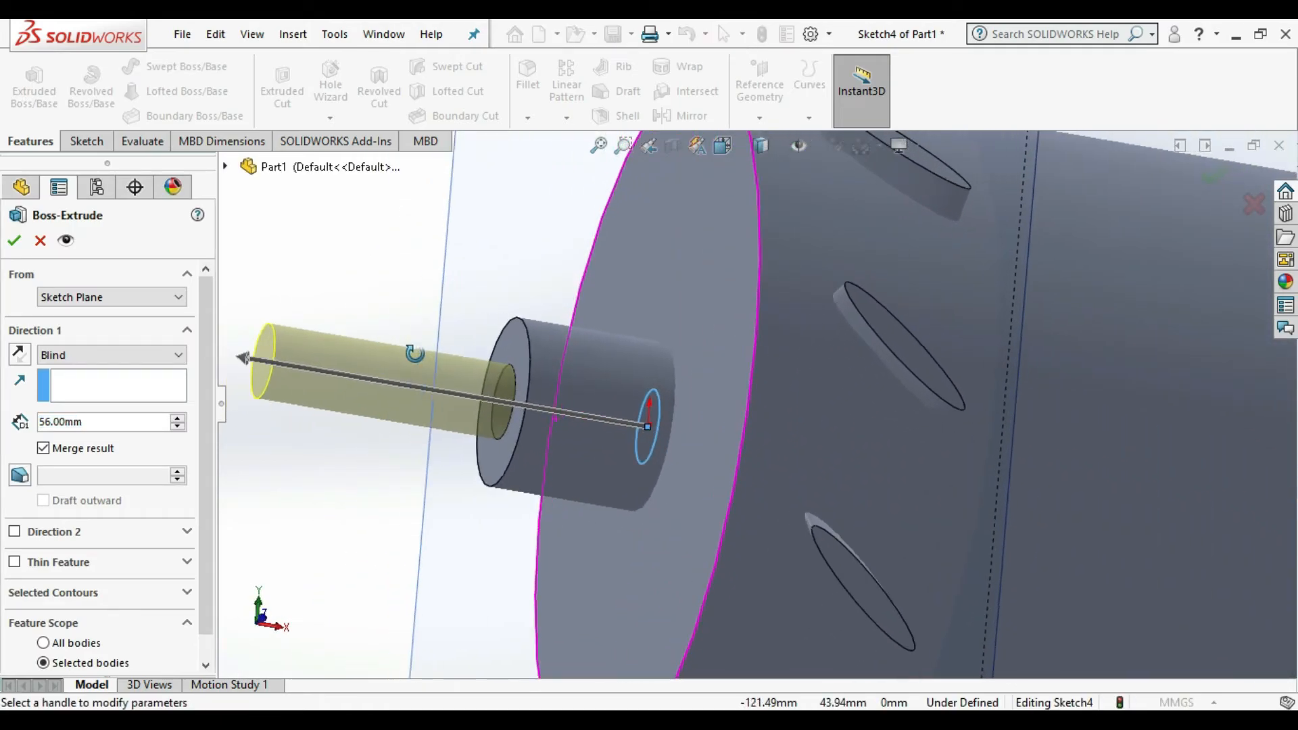
left_click(15, 532)
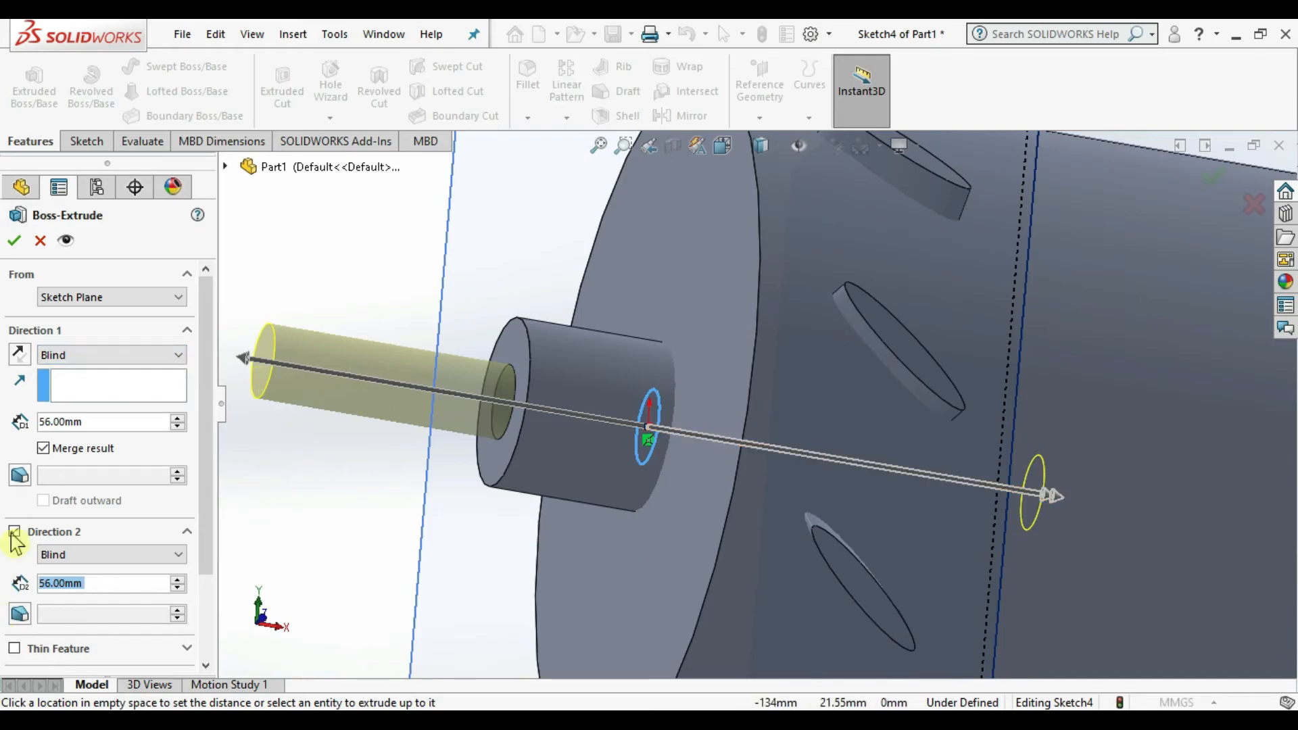
left_click(45, 448)
left_click(52, 421)
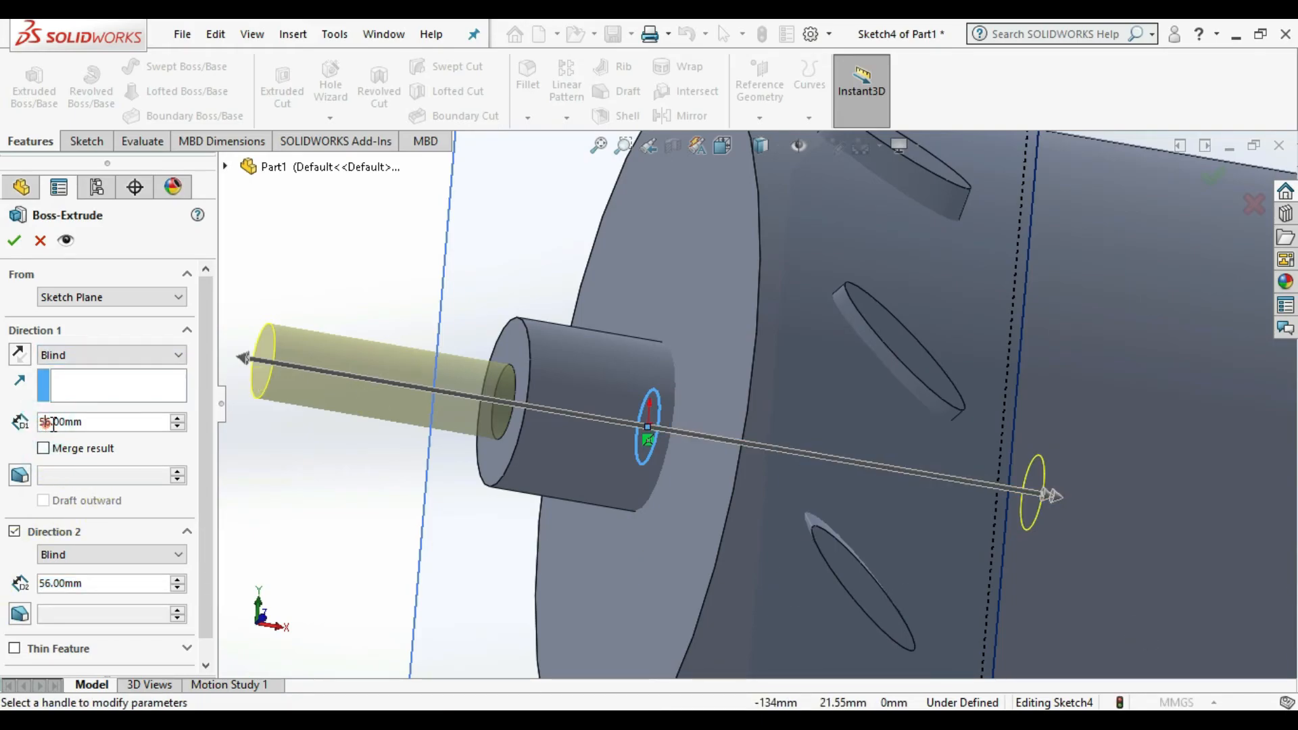
right_click(47, 421)
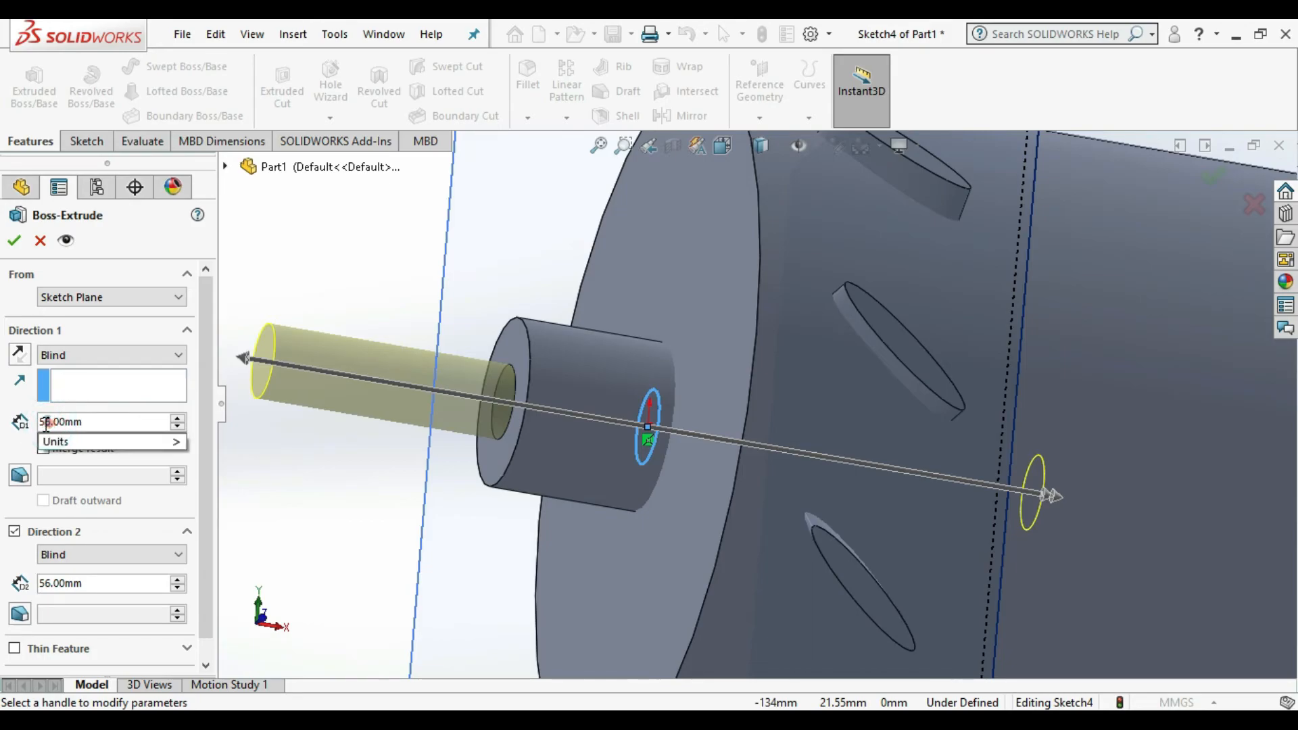
mouse_move(41, 440)
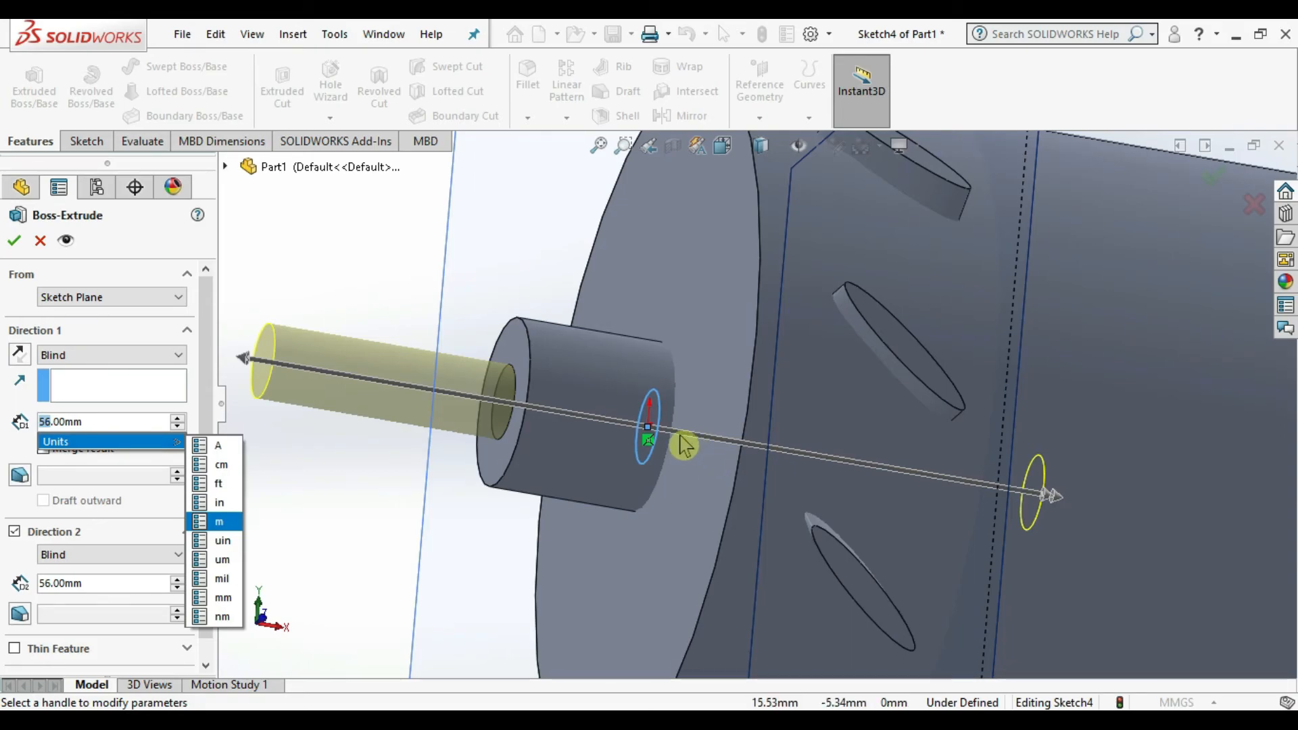
type("40")
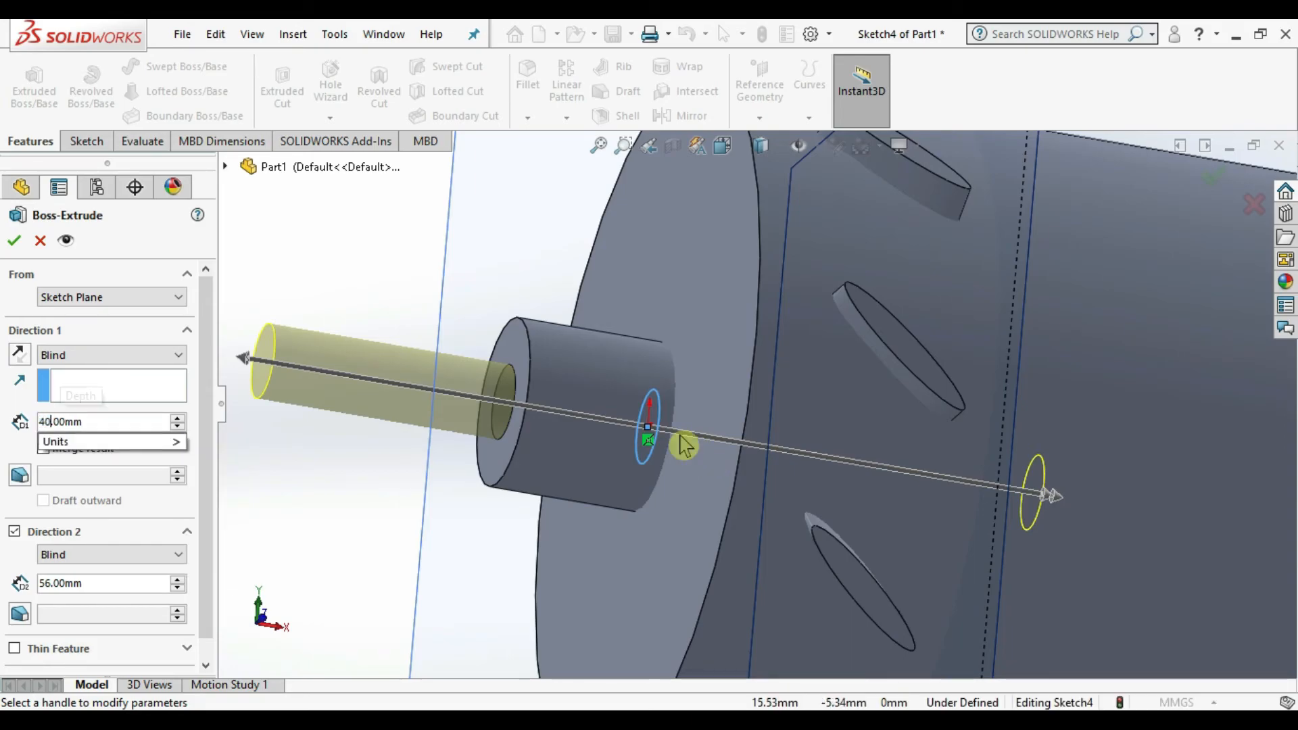
key("Return")
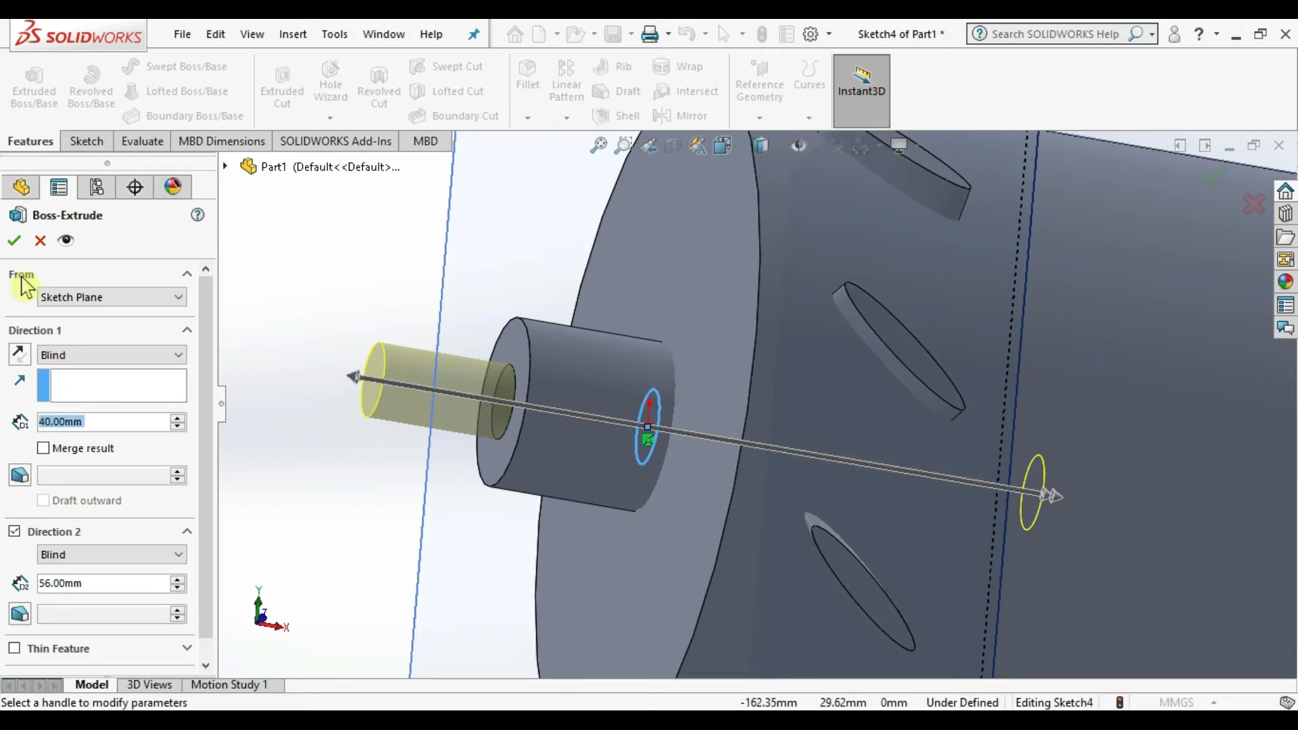
left_click(20, 241)
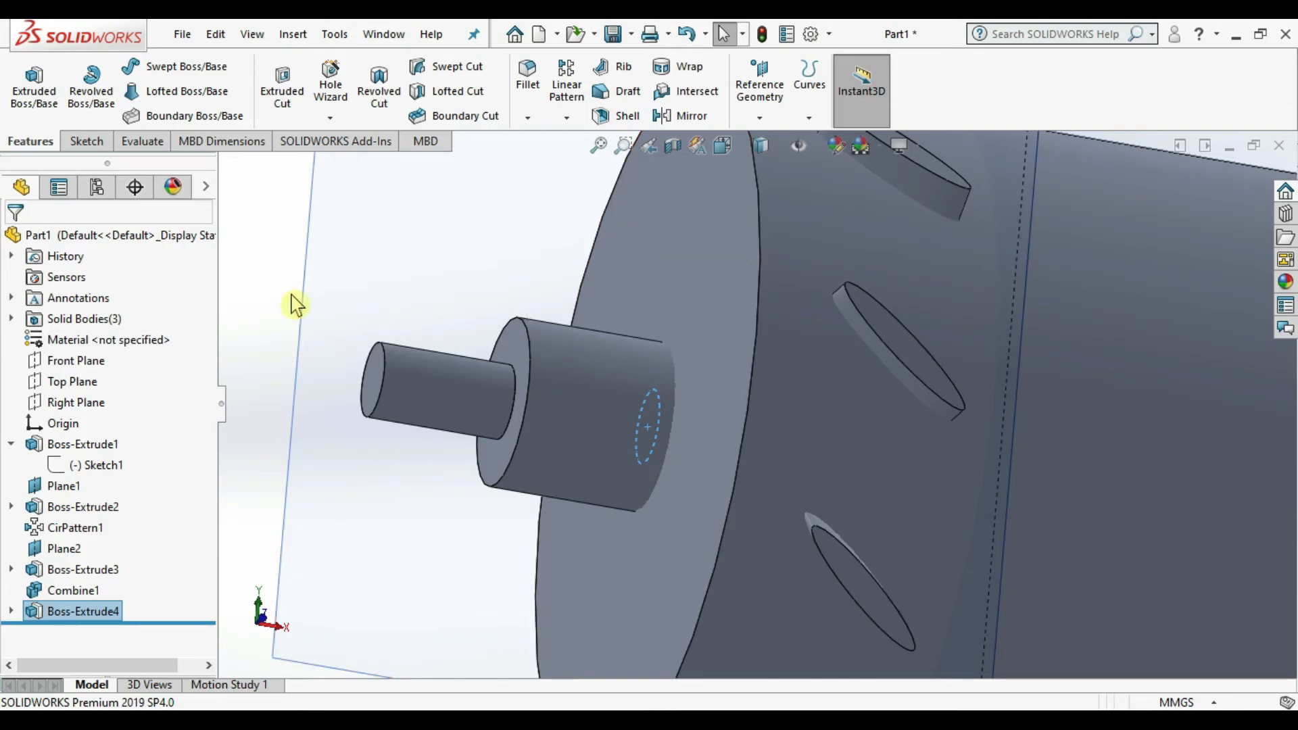
Subtract the combined blade-and-hub body from the large cylinder using Combine, with the cylinder as the main body.
scroll(284, 295, "down", 2)
scroll(1254, 481, "down", 2)
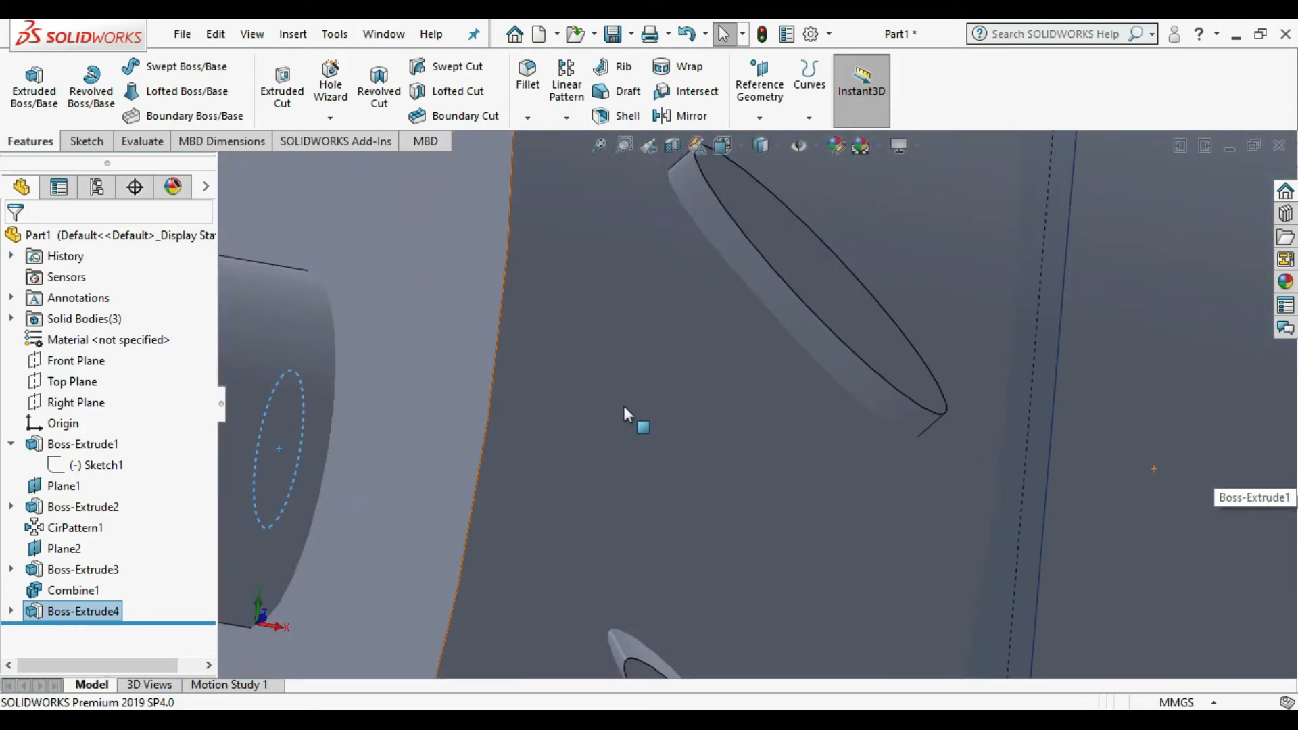
scroll(623, 406, "up", 5)
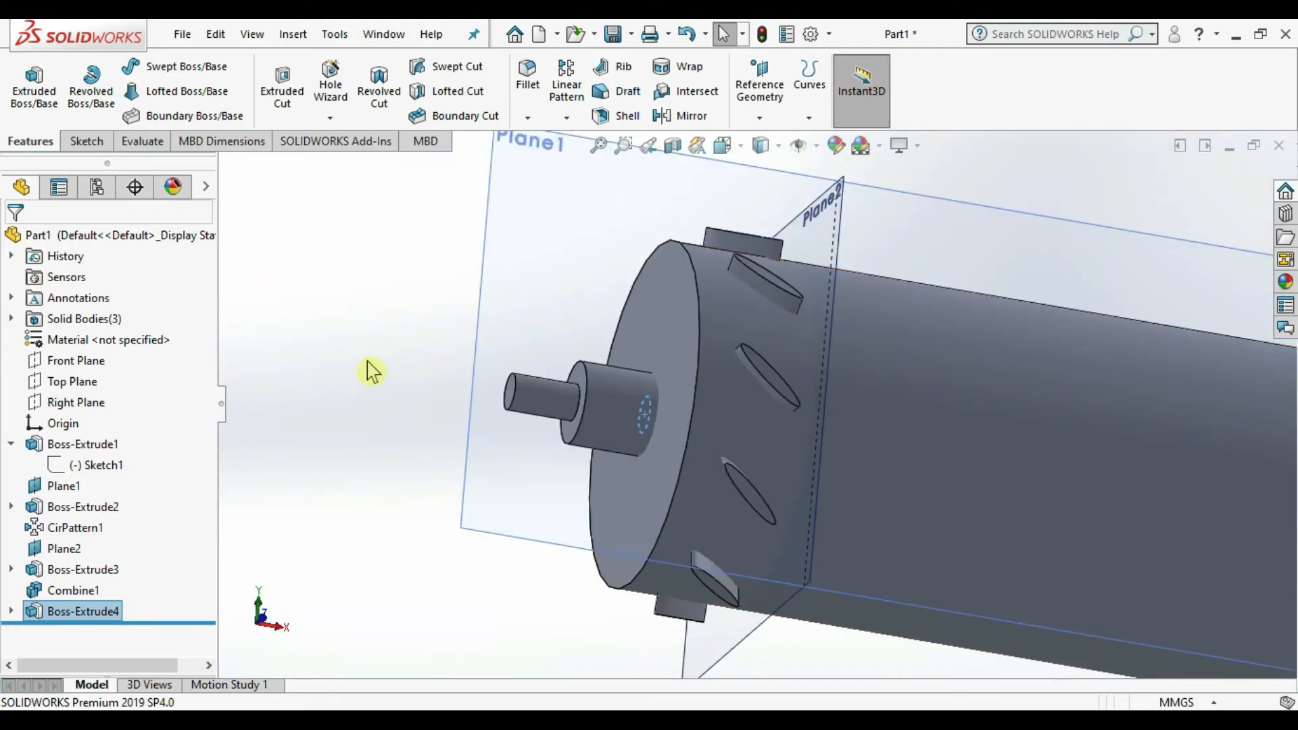
left_click(365, 362)
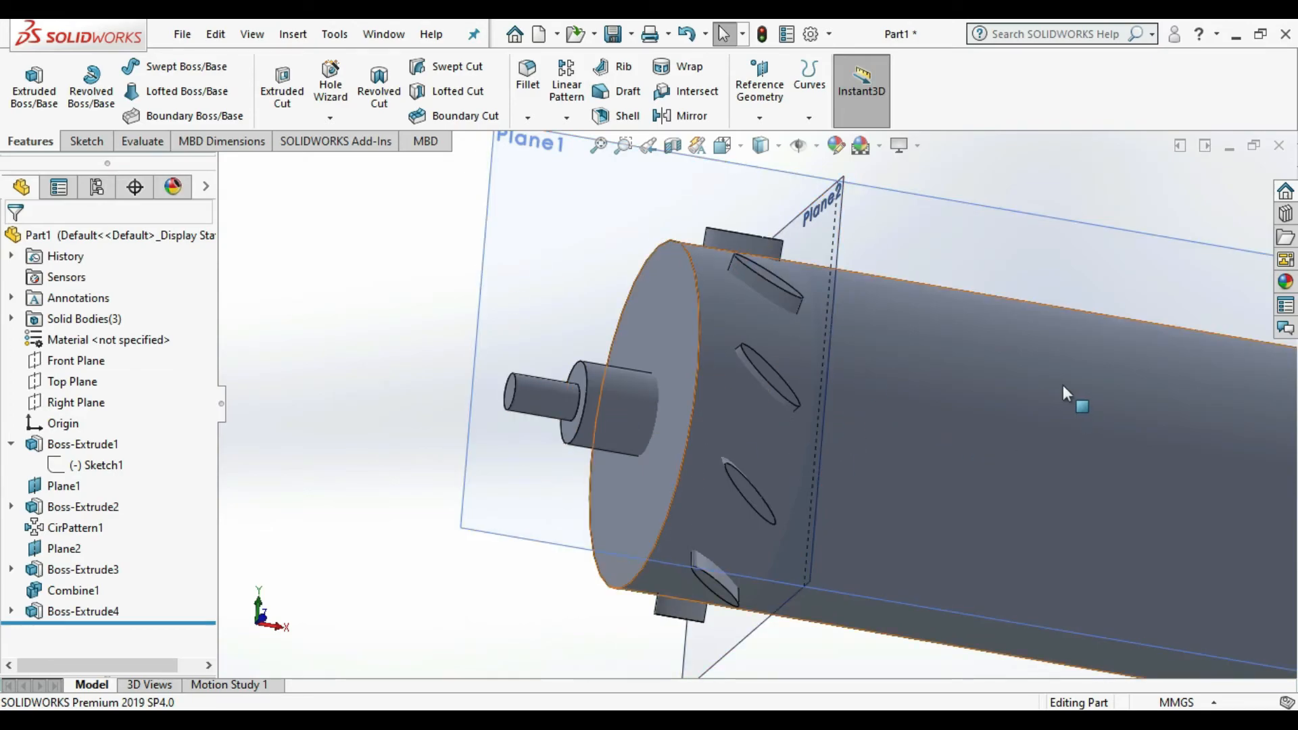
left_click(293, 33)
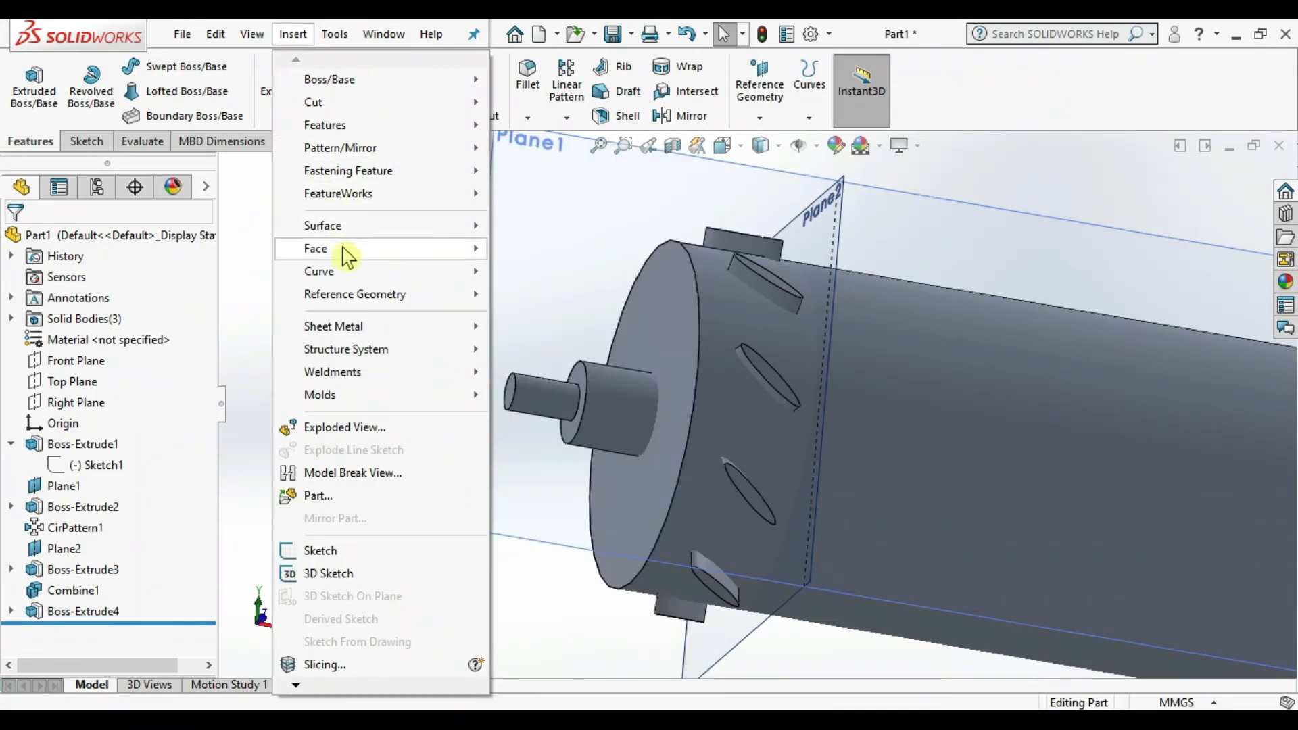
mouse_move(389, 131)
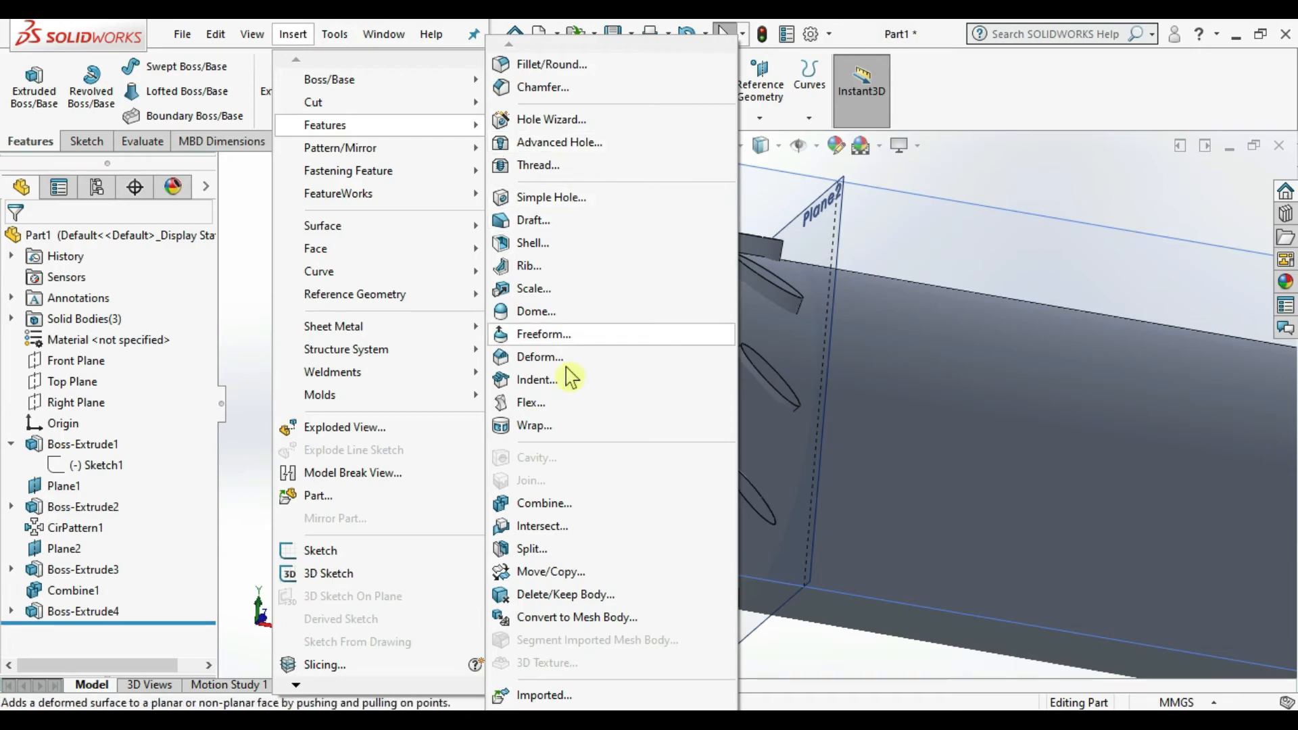
left_click(541, 503)
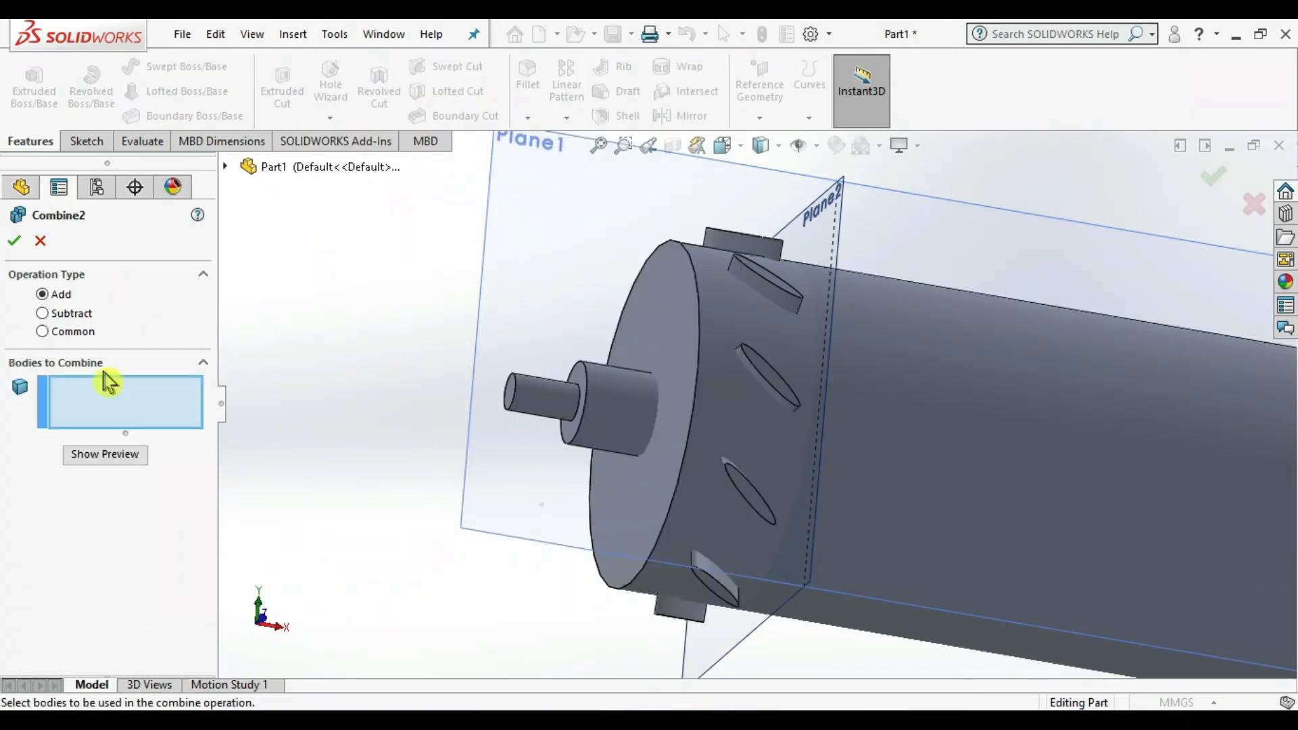
left_click(43, 313)
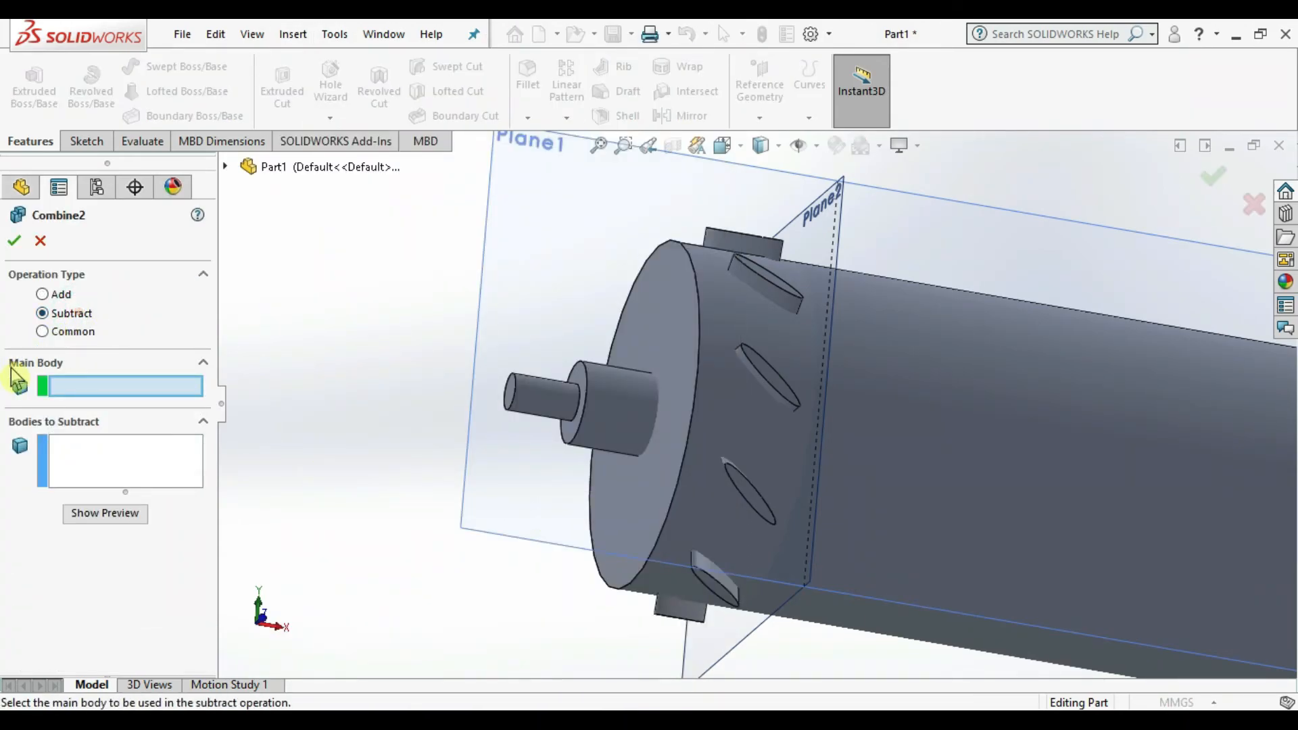
left_click(1125, 417)
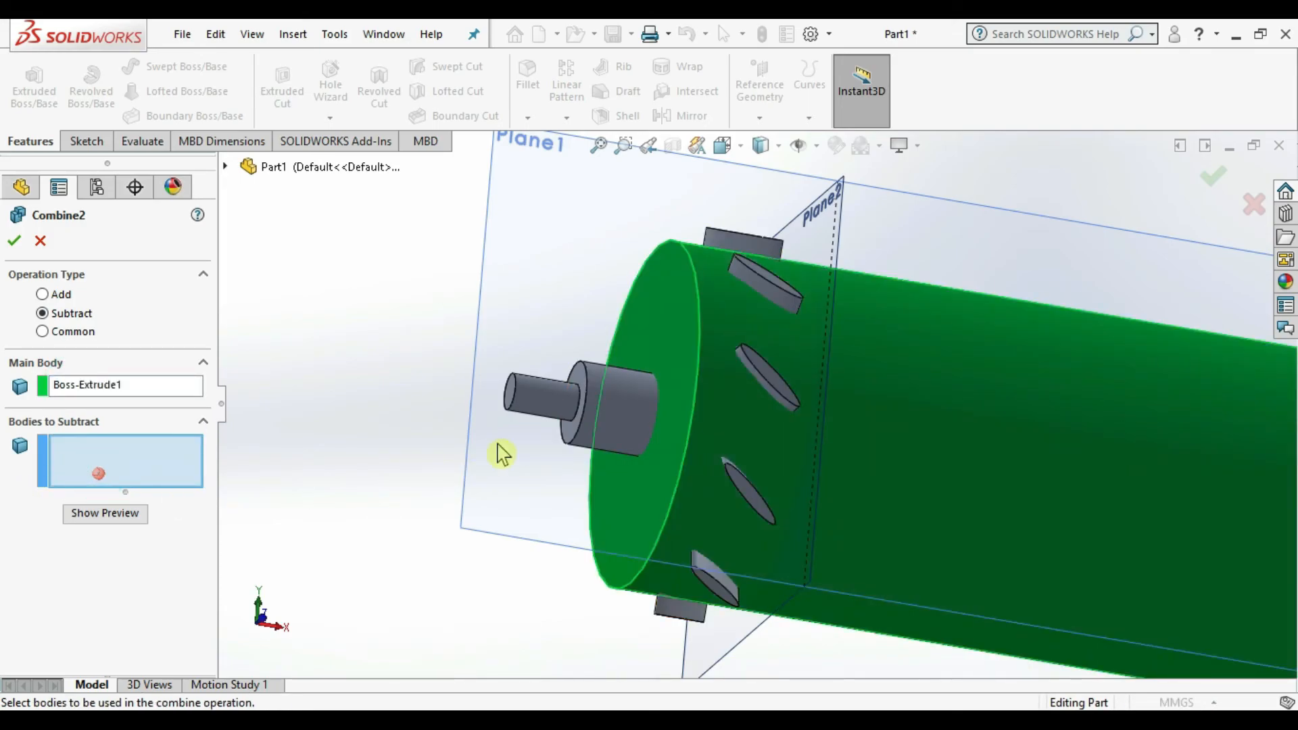
left_click(610, 400)
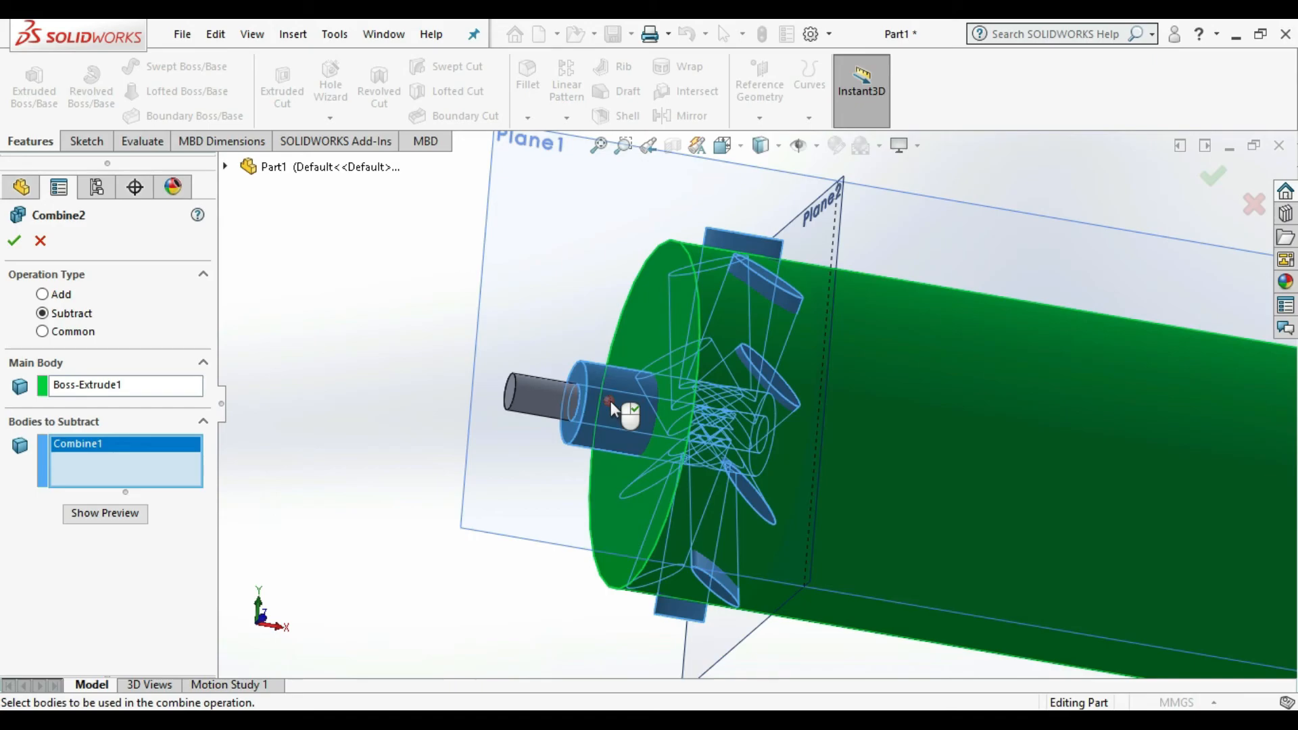
left_click(16, 242)
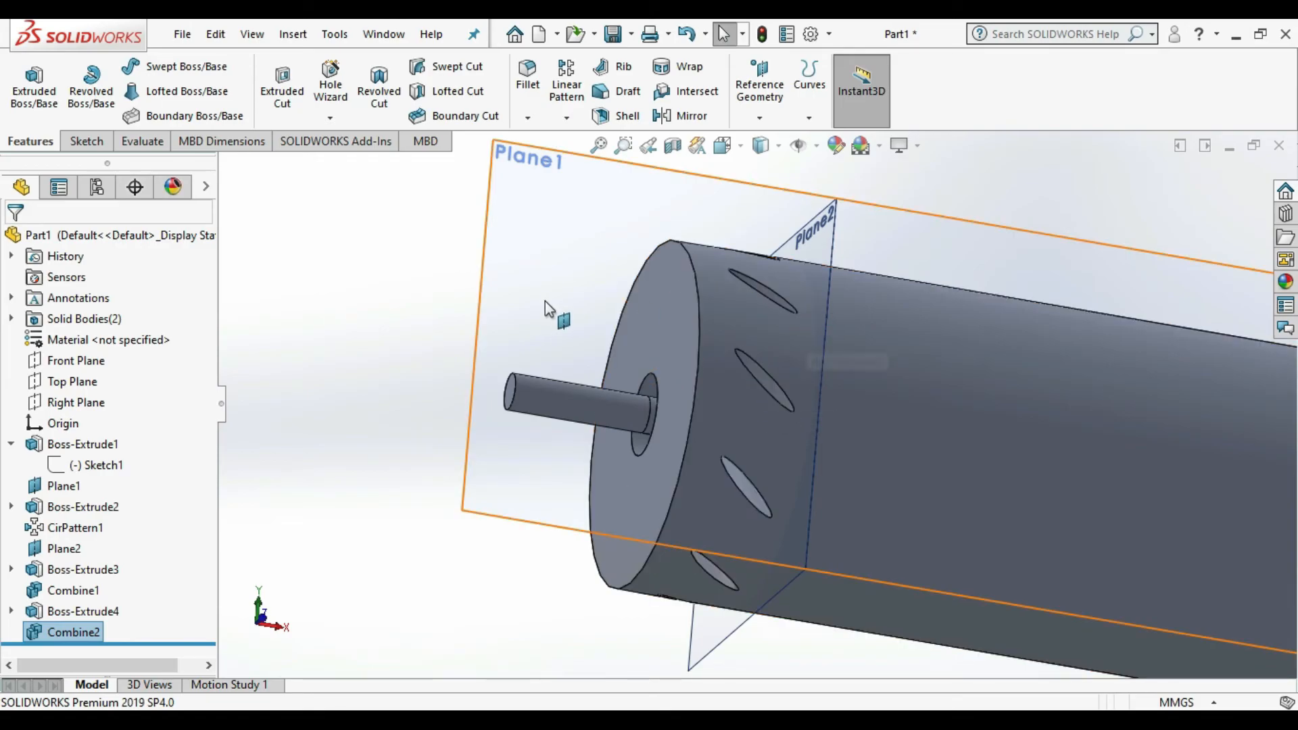
Subtract the thin central shaft body from the large cylinder with a second Combine operation.
left_click(296, 35)
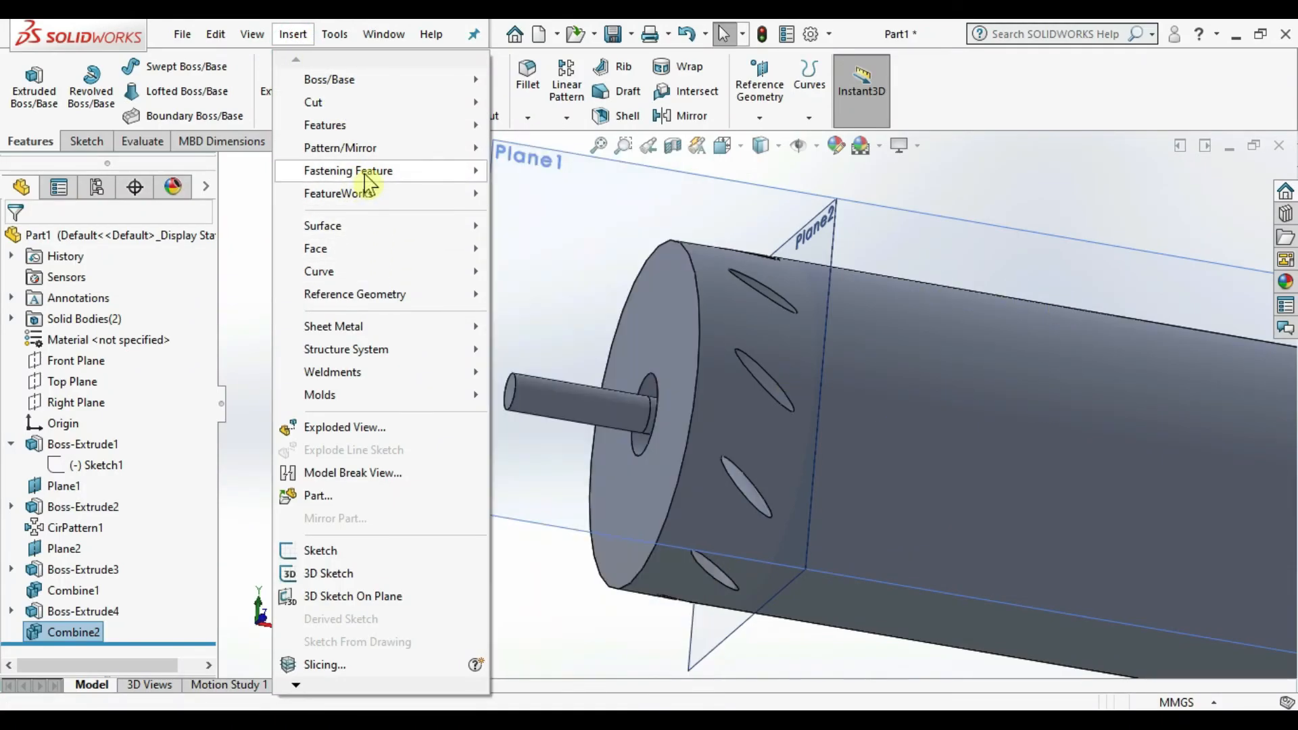
mouse_move(391, 126)
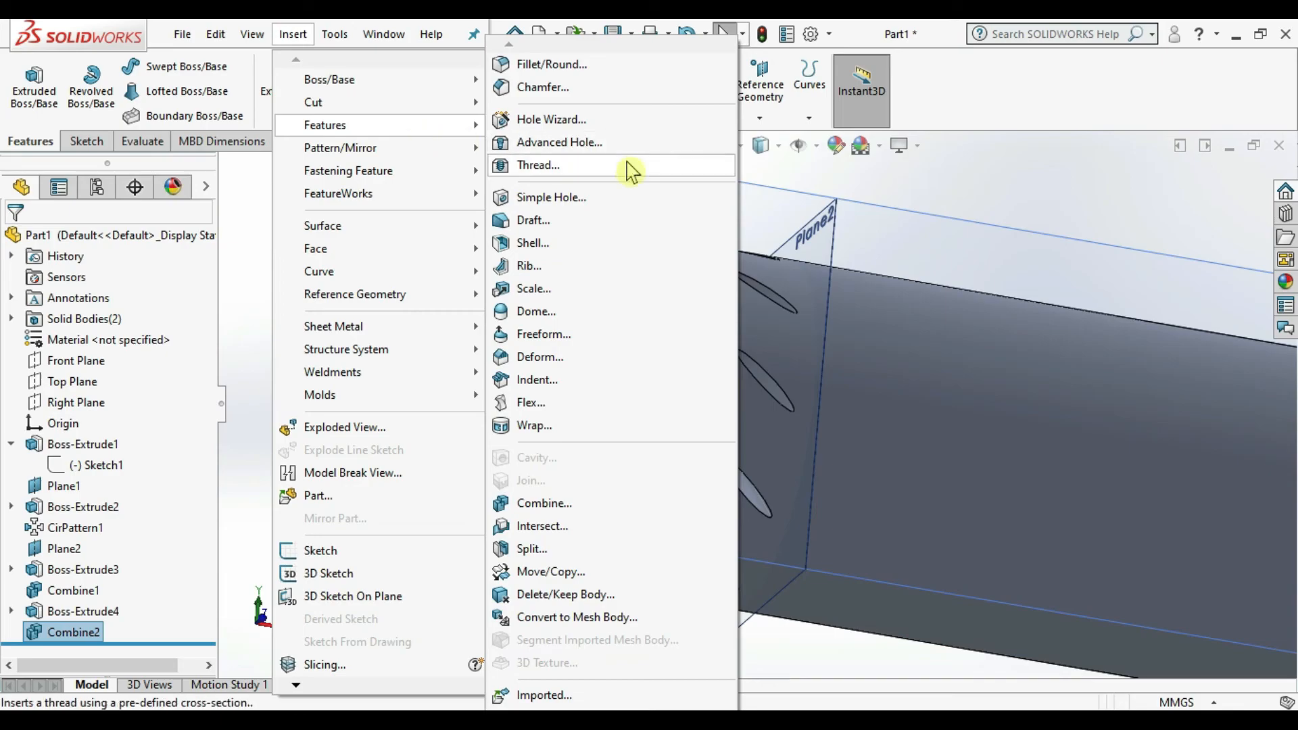
left_click(619, 504)
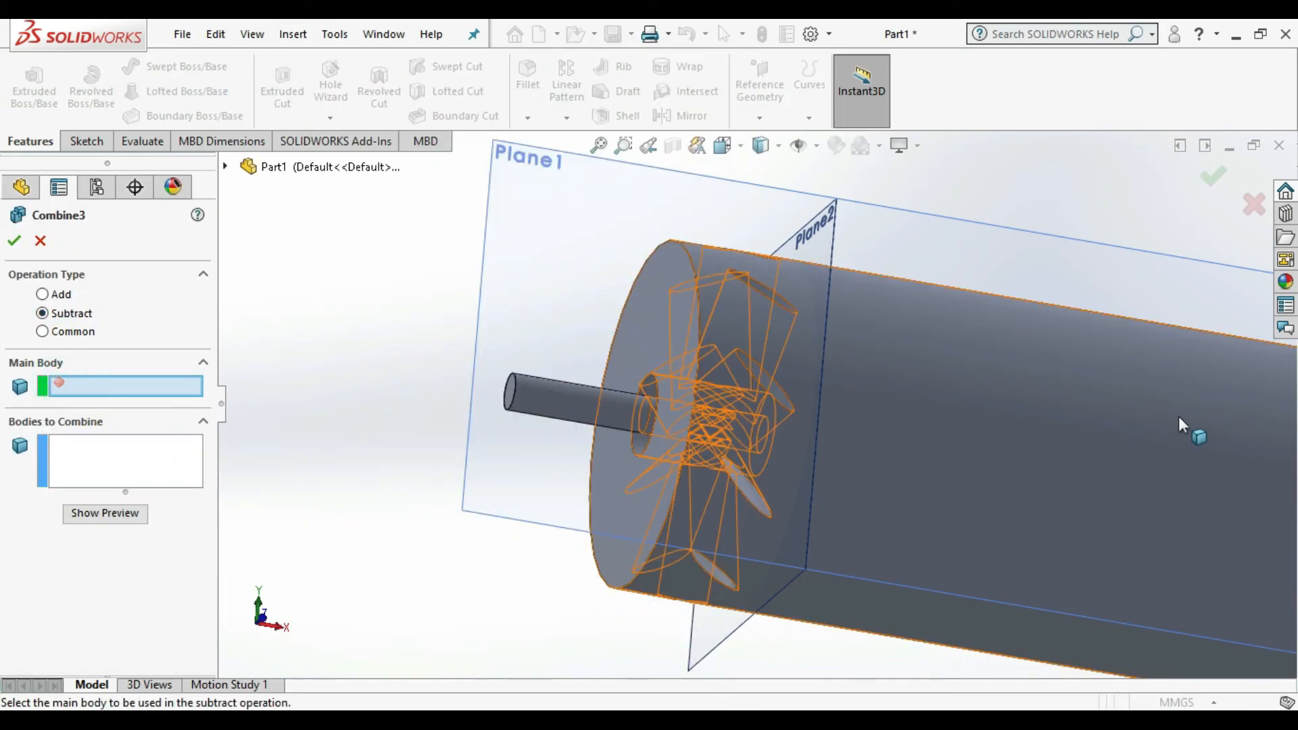
left_click(1069, 526)
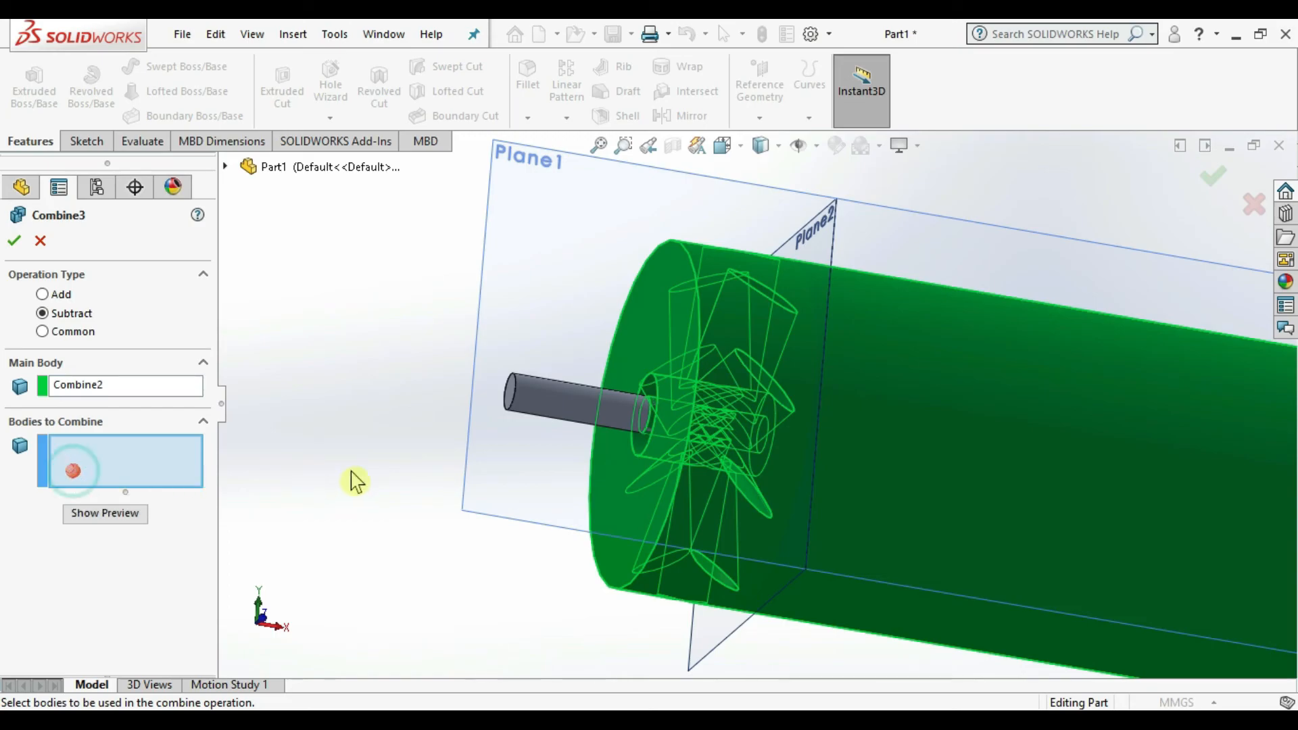
left_click(537, 406)
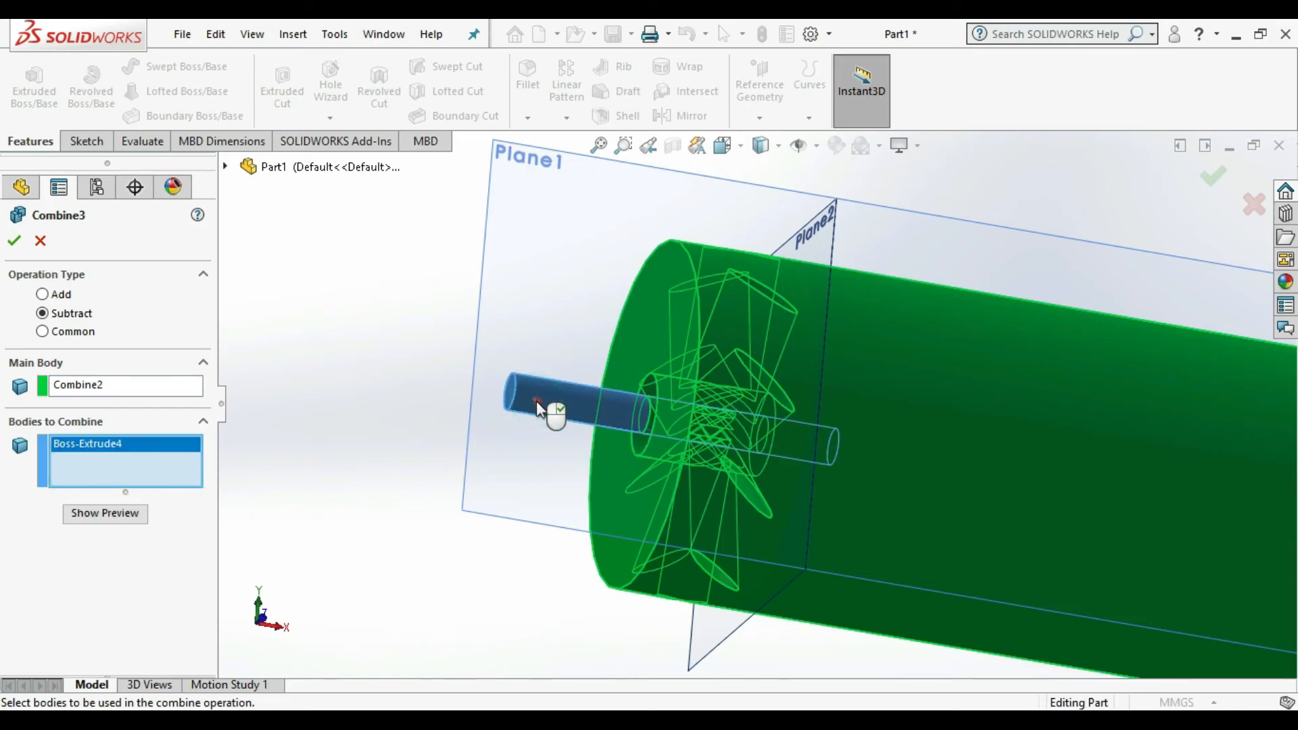
left_click(14, 243)
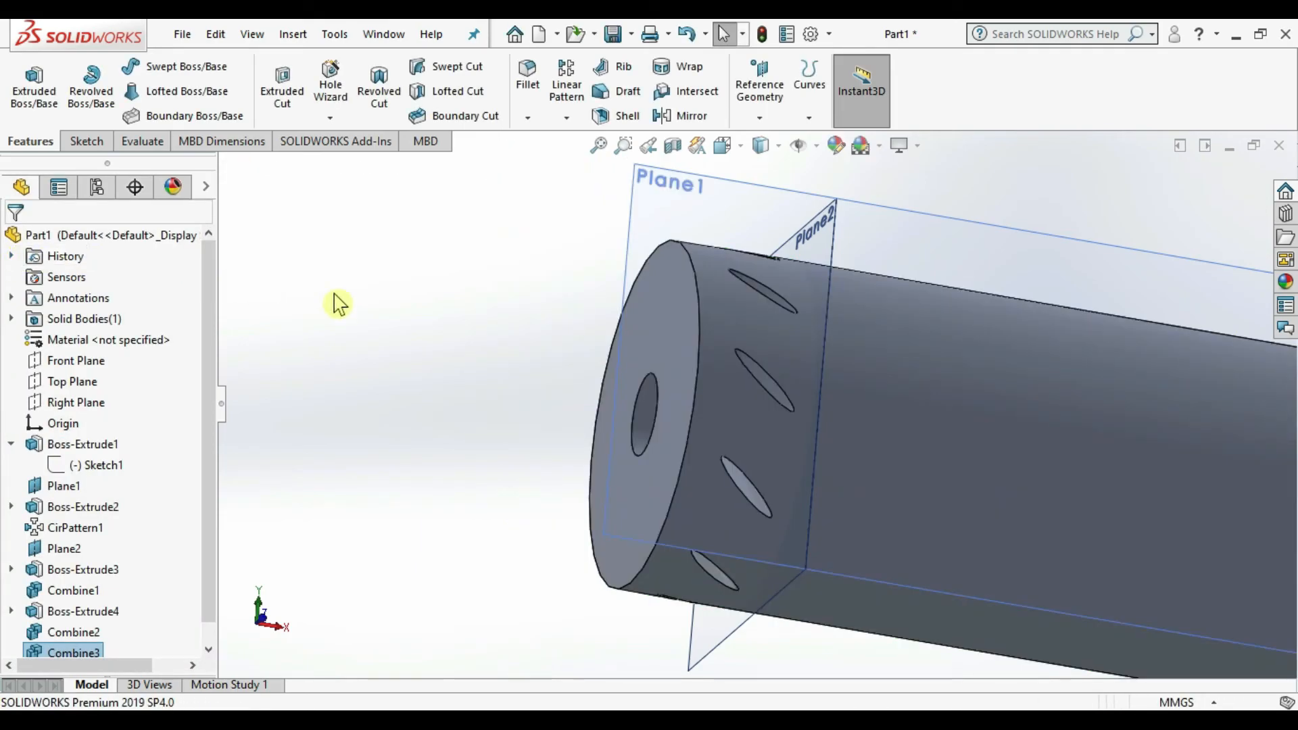
Check the cavities cut into the cylinder's end and start saving the part file.
middle_click_drag(341, 304, 379, 340)
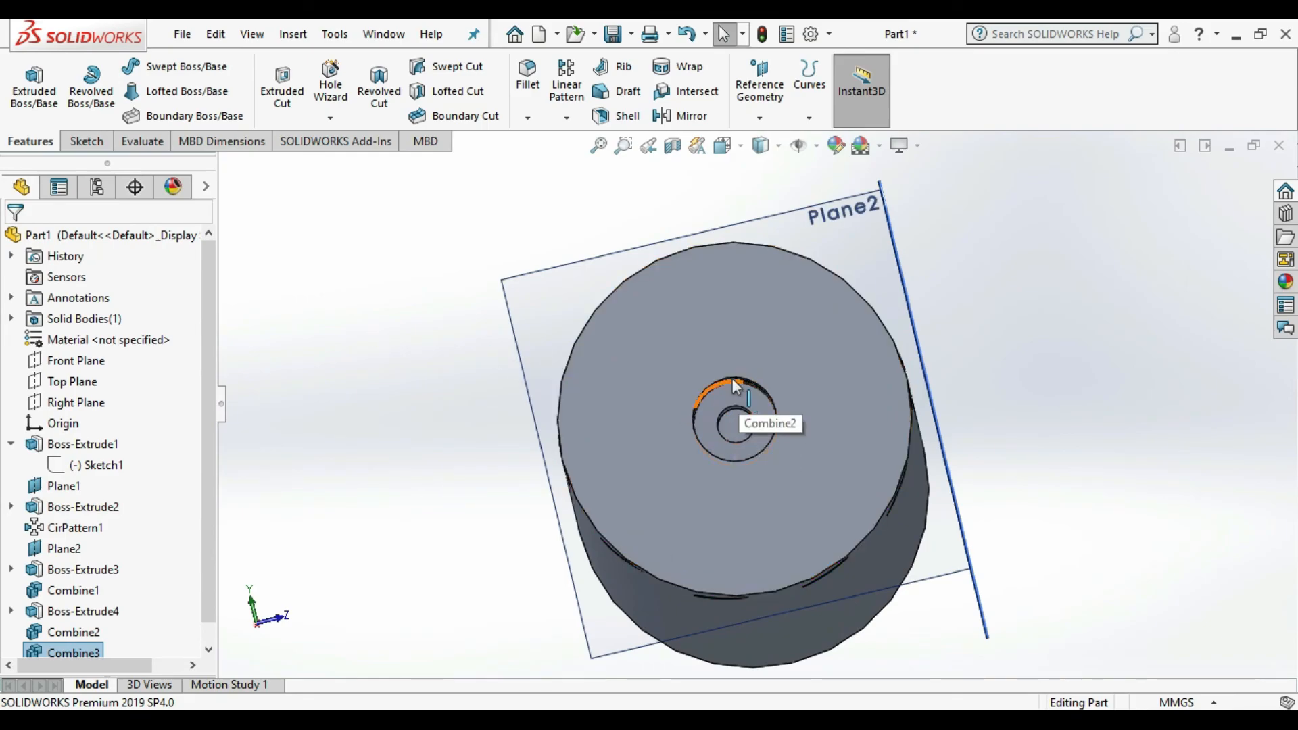
mouse_move(435, 403)
middle_mouse_down()
mouse_move(400, 409)
mouse_move(429, 417)
middle_mouse_up()
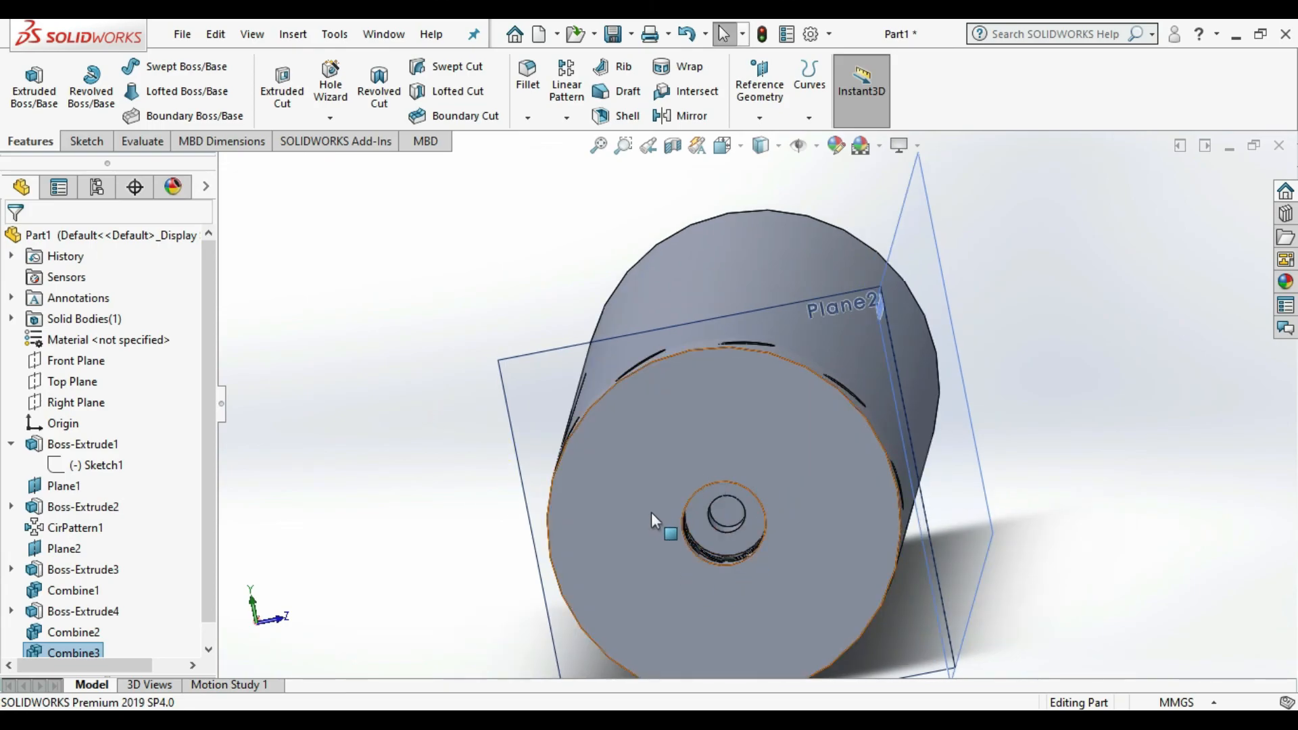
middle_click_drag(449, 435, 428, 371)
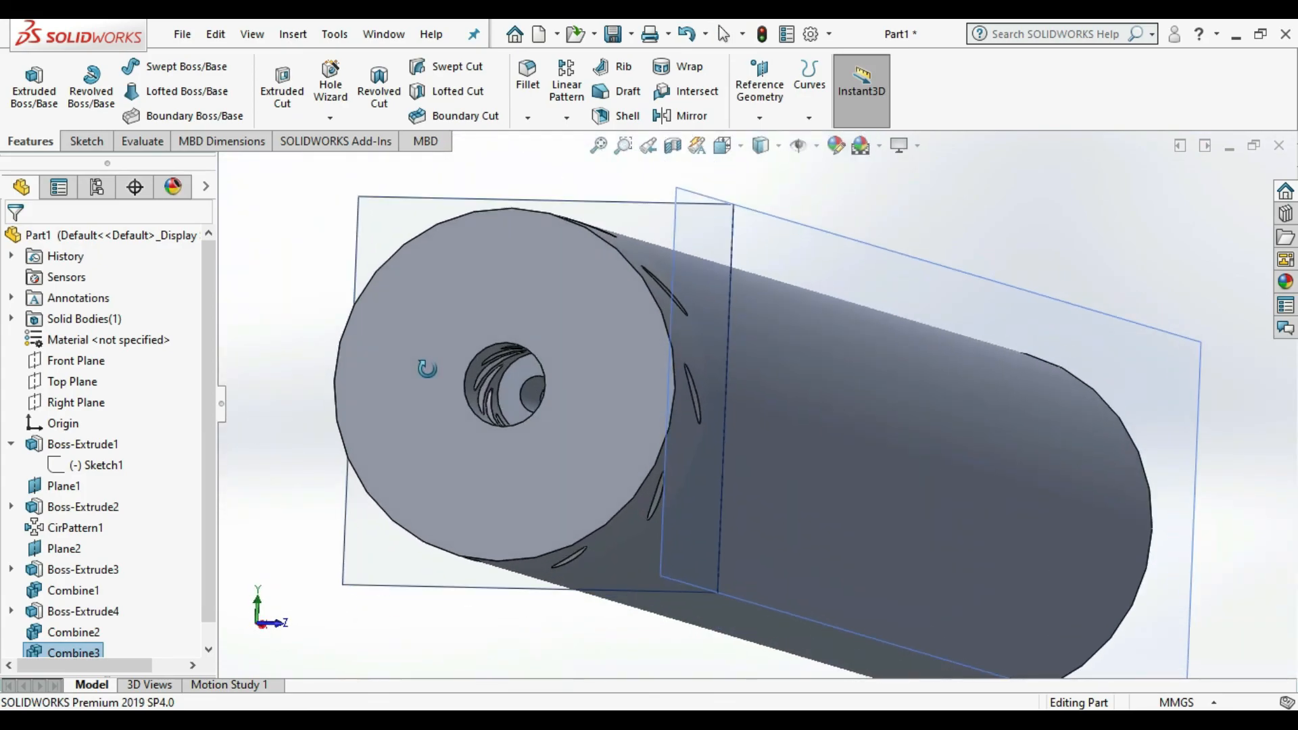
left_click(189, 38)
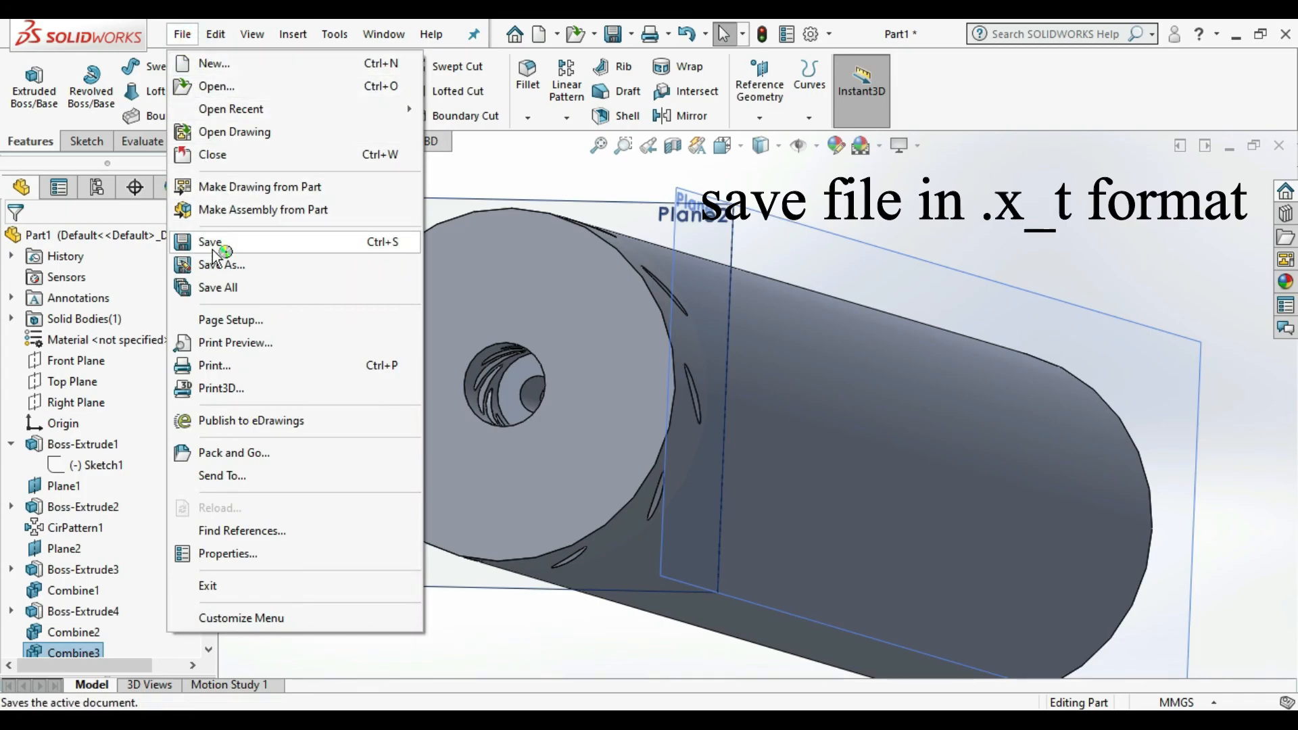
left_click(214, 243)
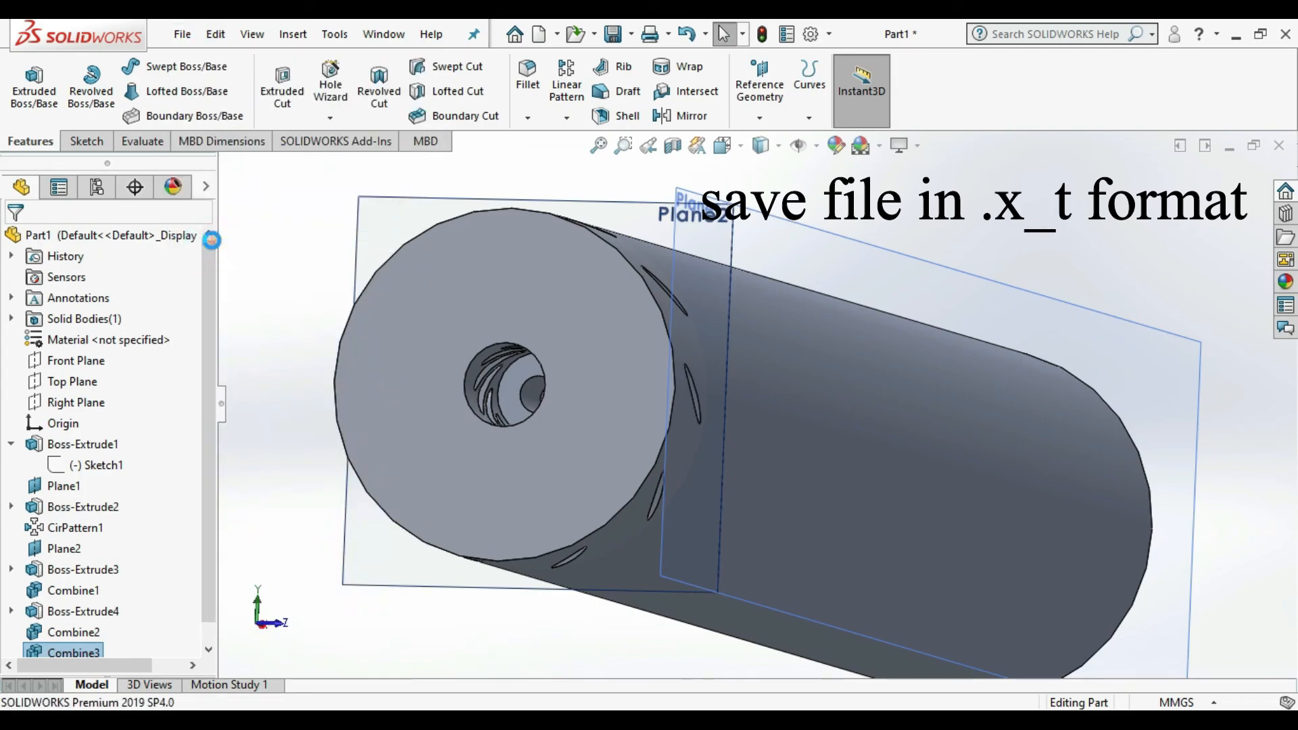